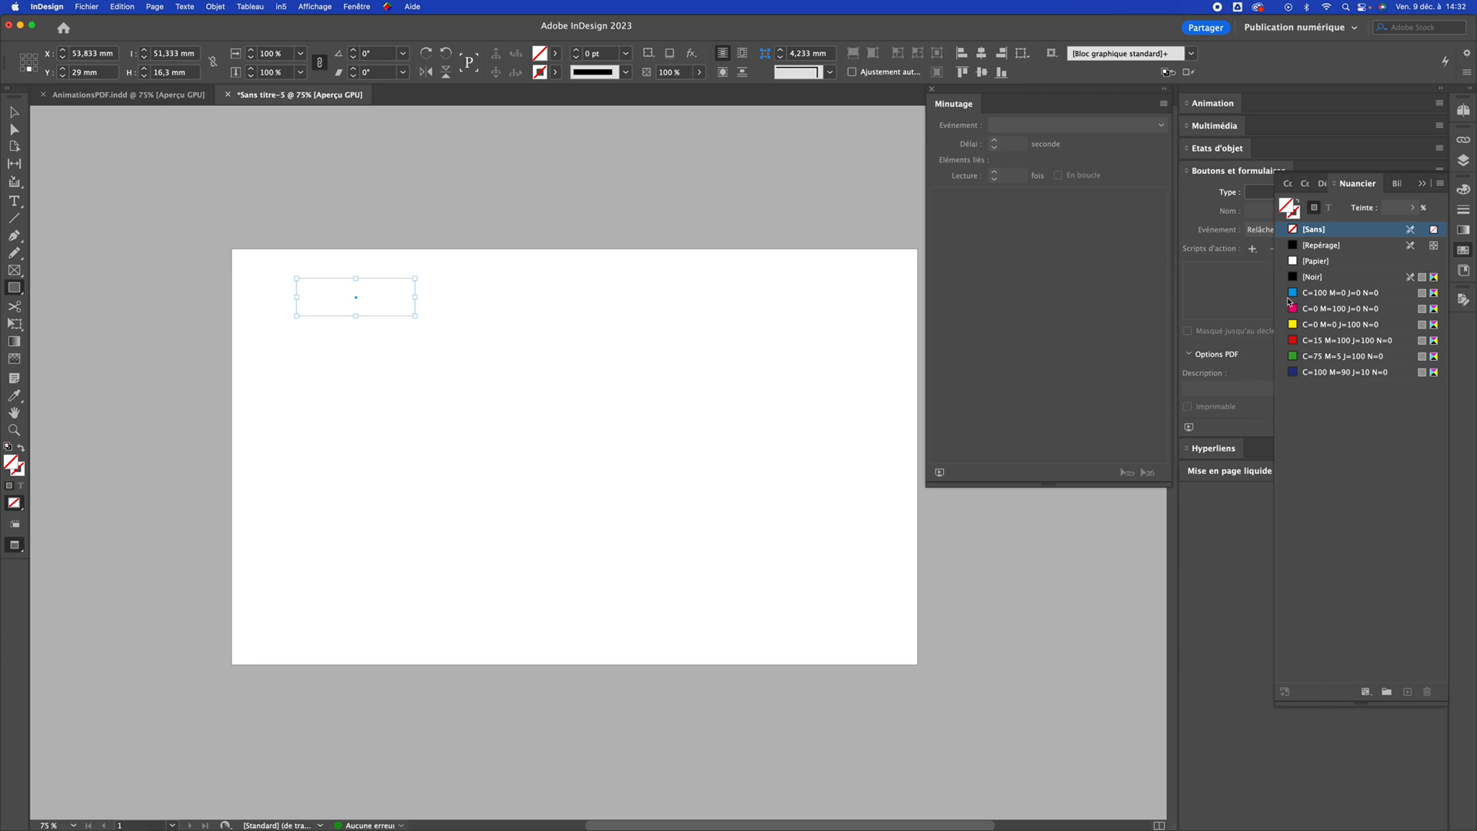
Fill the empty rectangular frame with the C=100 M=0 J=0 N=0 swatch and give it rounded corners
click(1312, 293)
key(v)
click(830, 71)
click(809, 160)
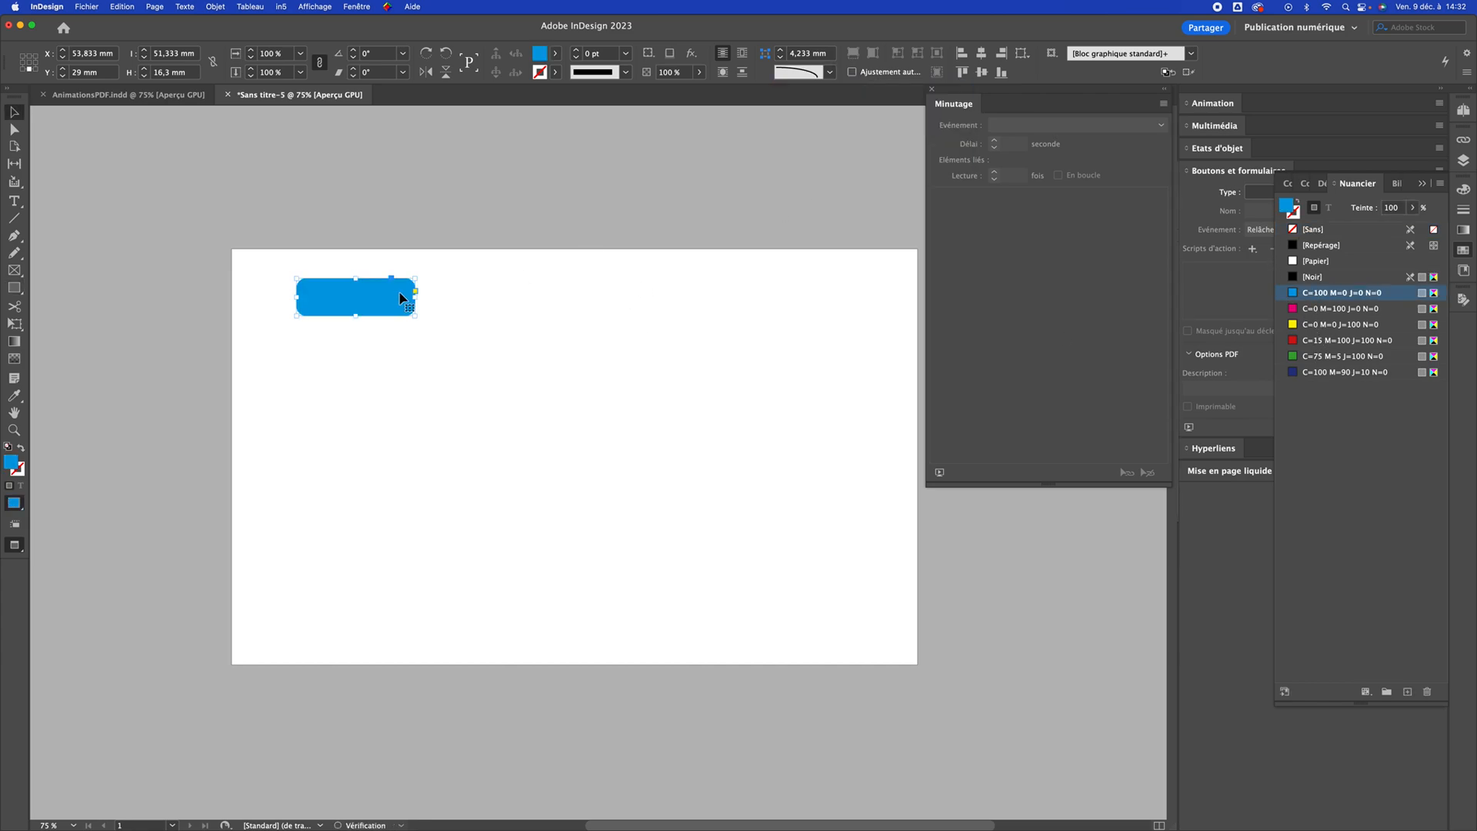
Enter the label "BOUTON 1" inside the blue rounded shape and colour the text with the [Papier] swatch
super+click(404, 323)
super+click(404, 323)
drag(560, 341, 521, 318)
key(t)
click(685, 297)
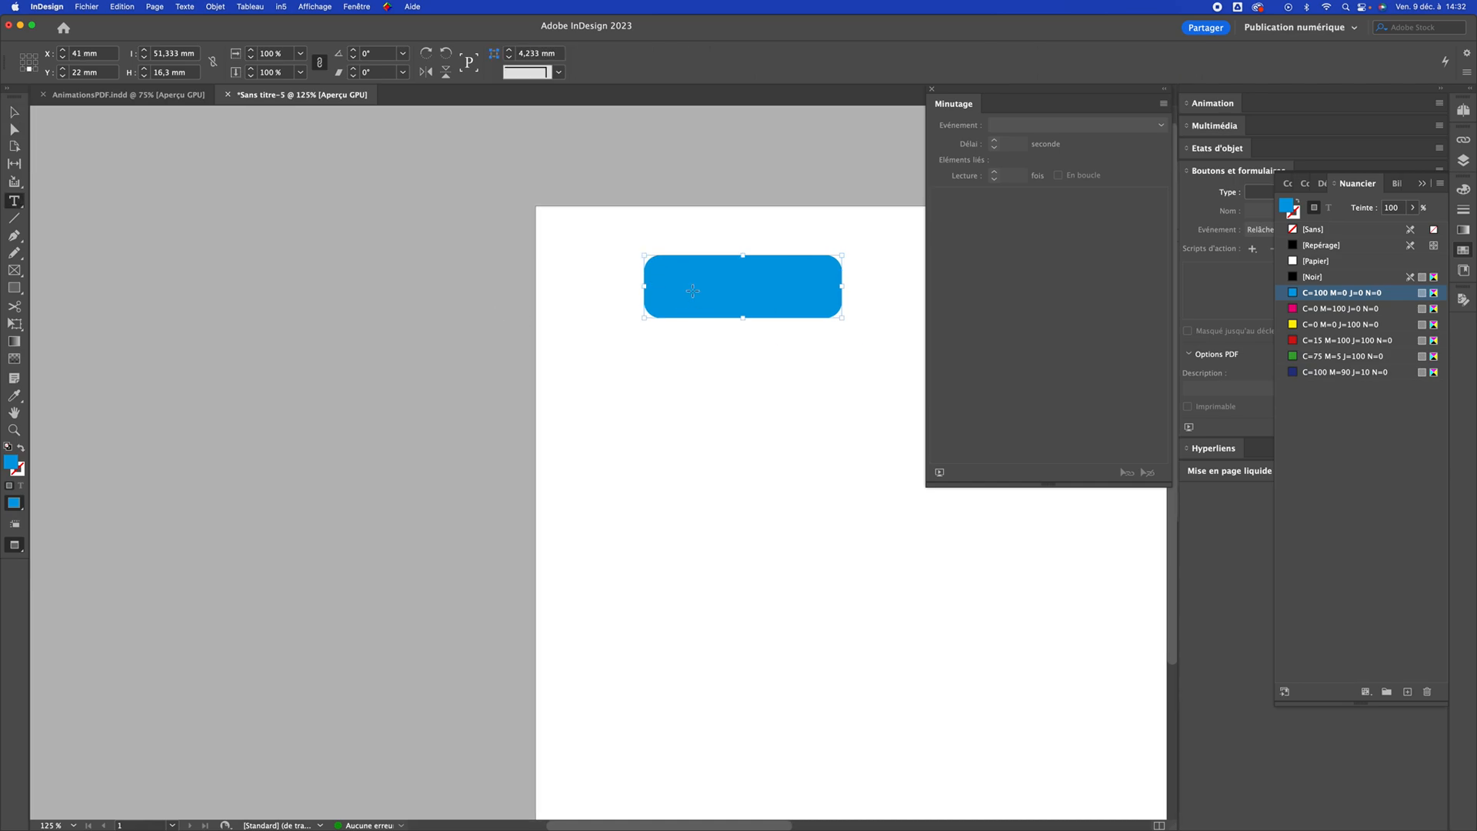
text(BOUTON 1)
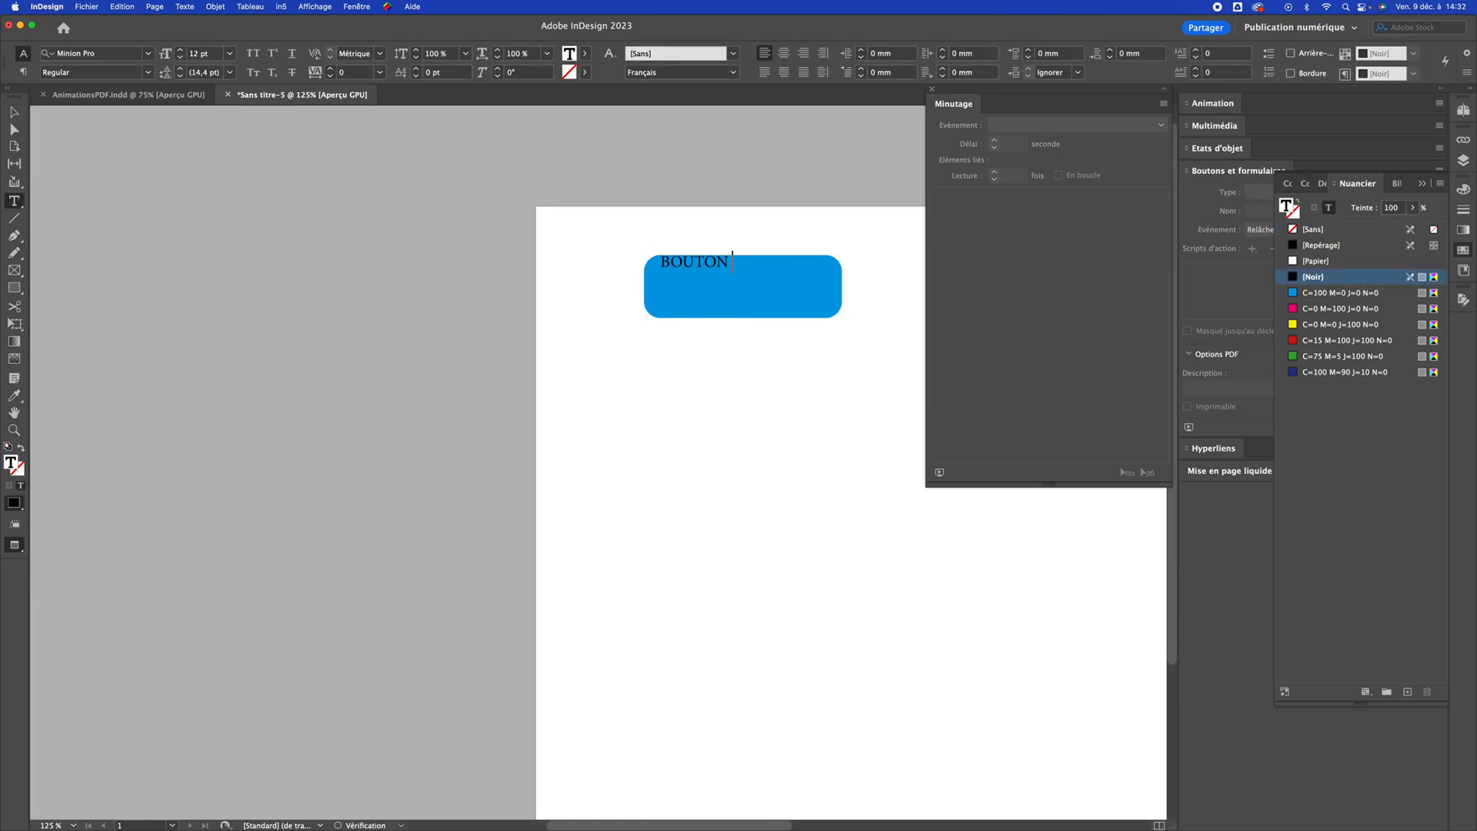
key(super+a)
click(1313, 261)
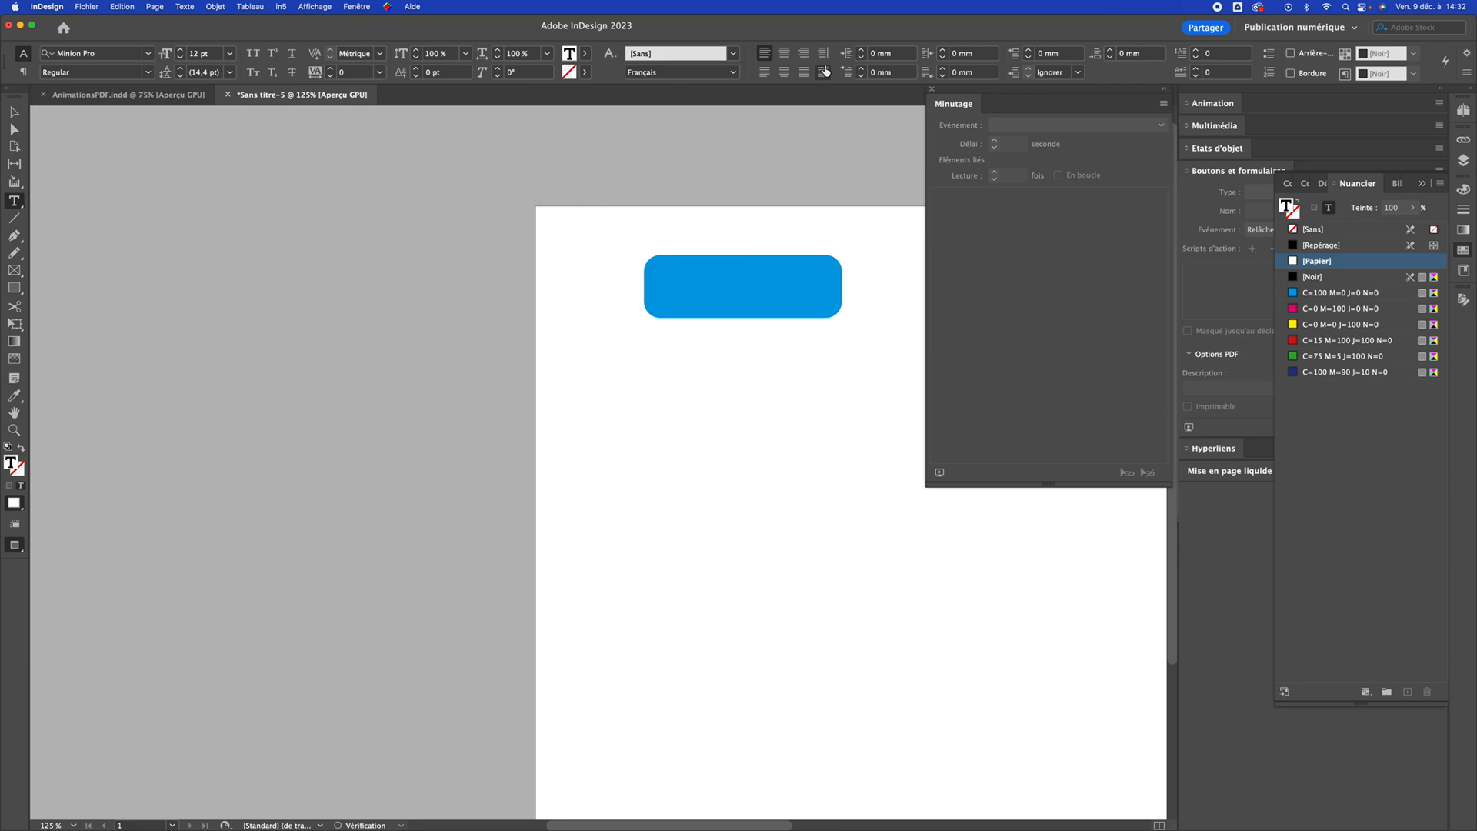
Centre the BOUTON 1 text vertically and horizontally within its shape
key(Escape)
click(964, 72)
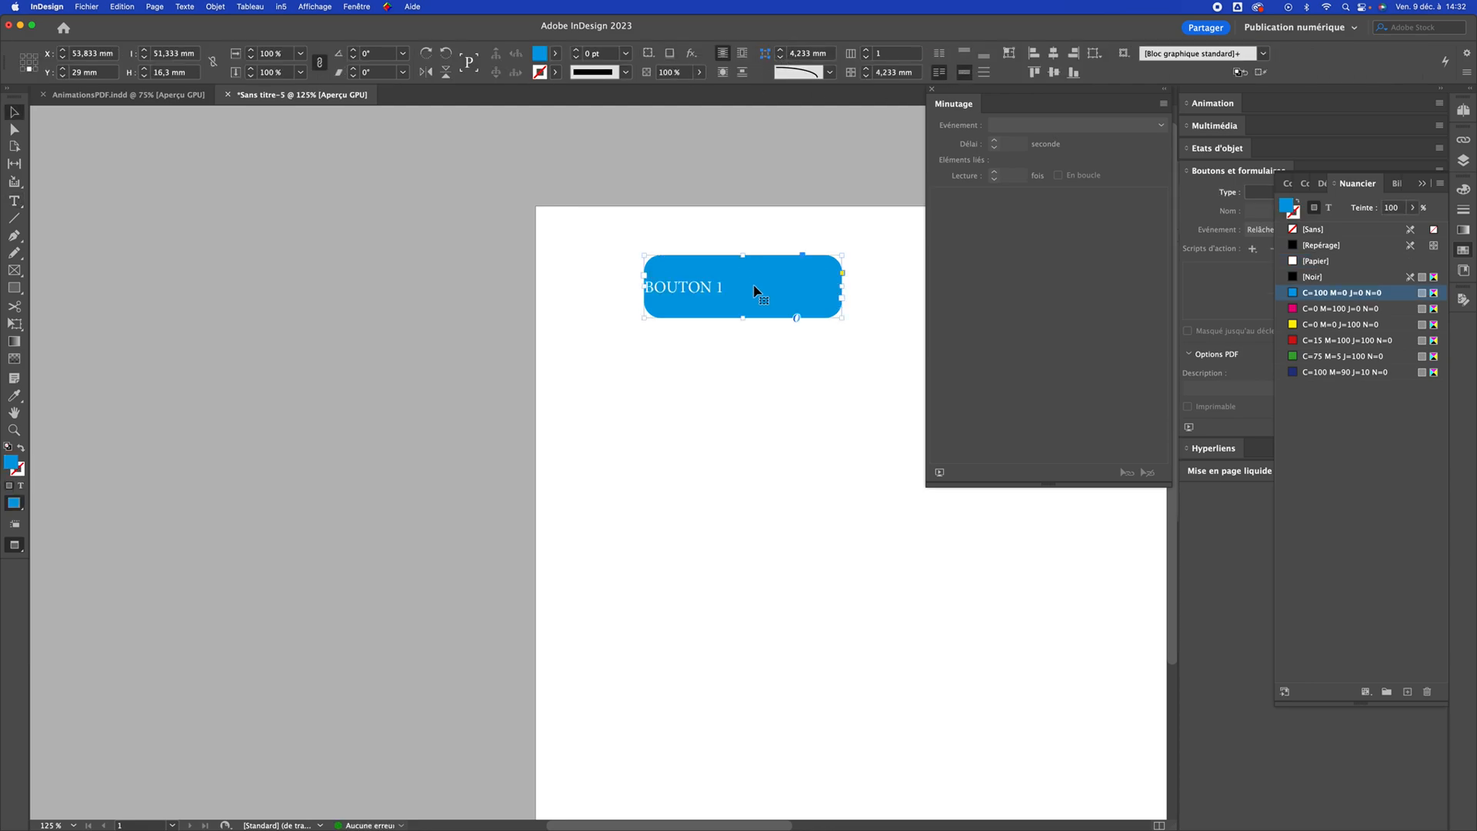
double_click(760, 290)
key(super+a)
click(785, 53)
key(Escape)
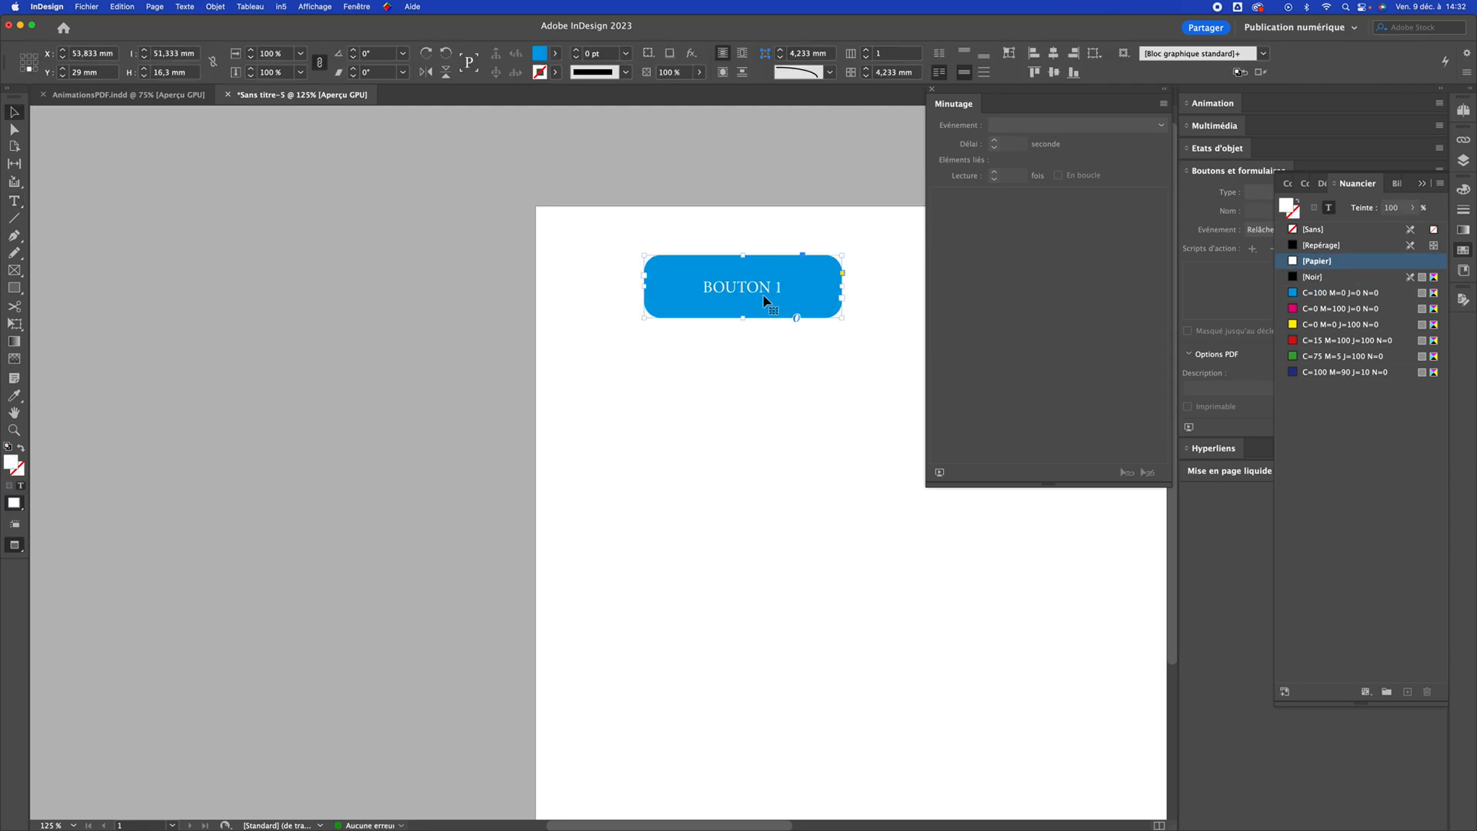
Duplicate the BOUTON 1 shape beside the original and change the copy's label to "BOUTON 2"
key(Tab)
drag(867, 391, 448, 383)
drag(475, 280, 774, 281)
text(2)
key(Escape)
Fill the BOUTON 2 shape with the C=0 M=100 J=0 N=0 swatch
alt+super+click(668, 447)
alt+super+click(668, 446)
alt+super+click(667, 446)
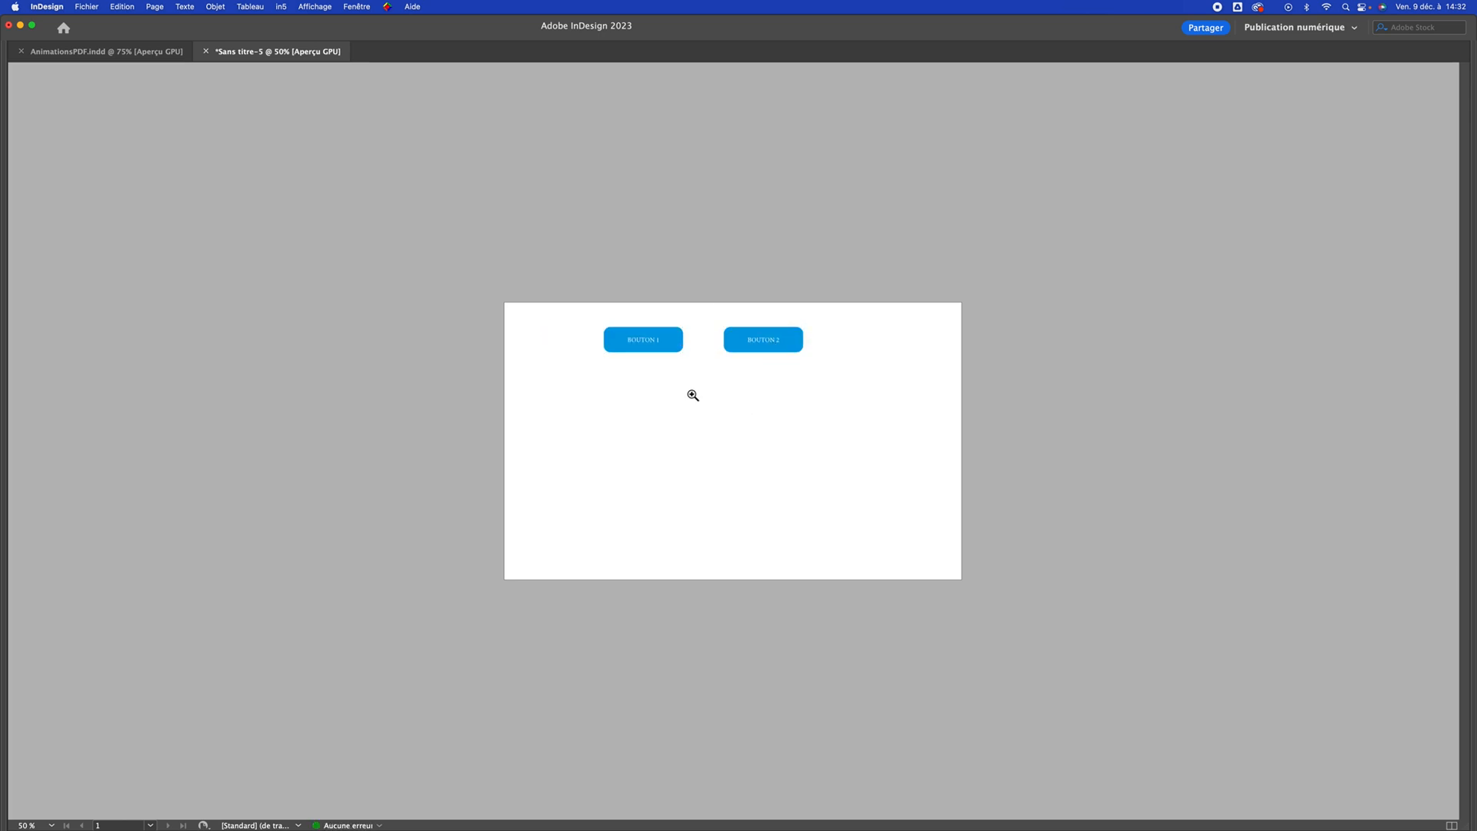
super+click(656, 380)
scroll(656, 381, right, 3)
click(561, 300)
click(738, 305)
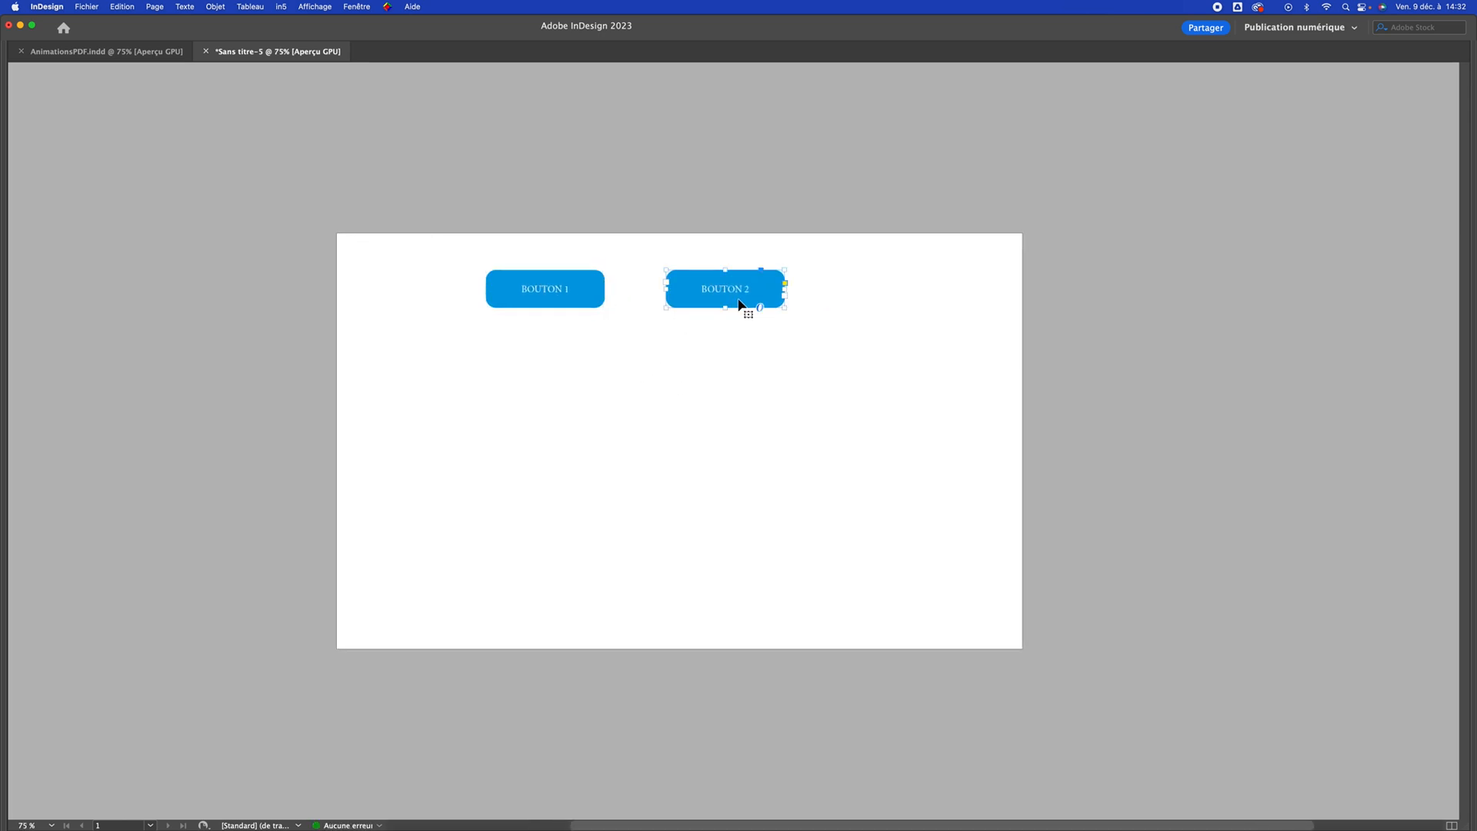
key(Tab)
click(1345, 308)
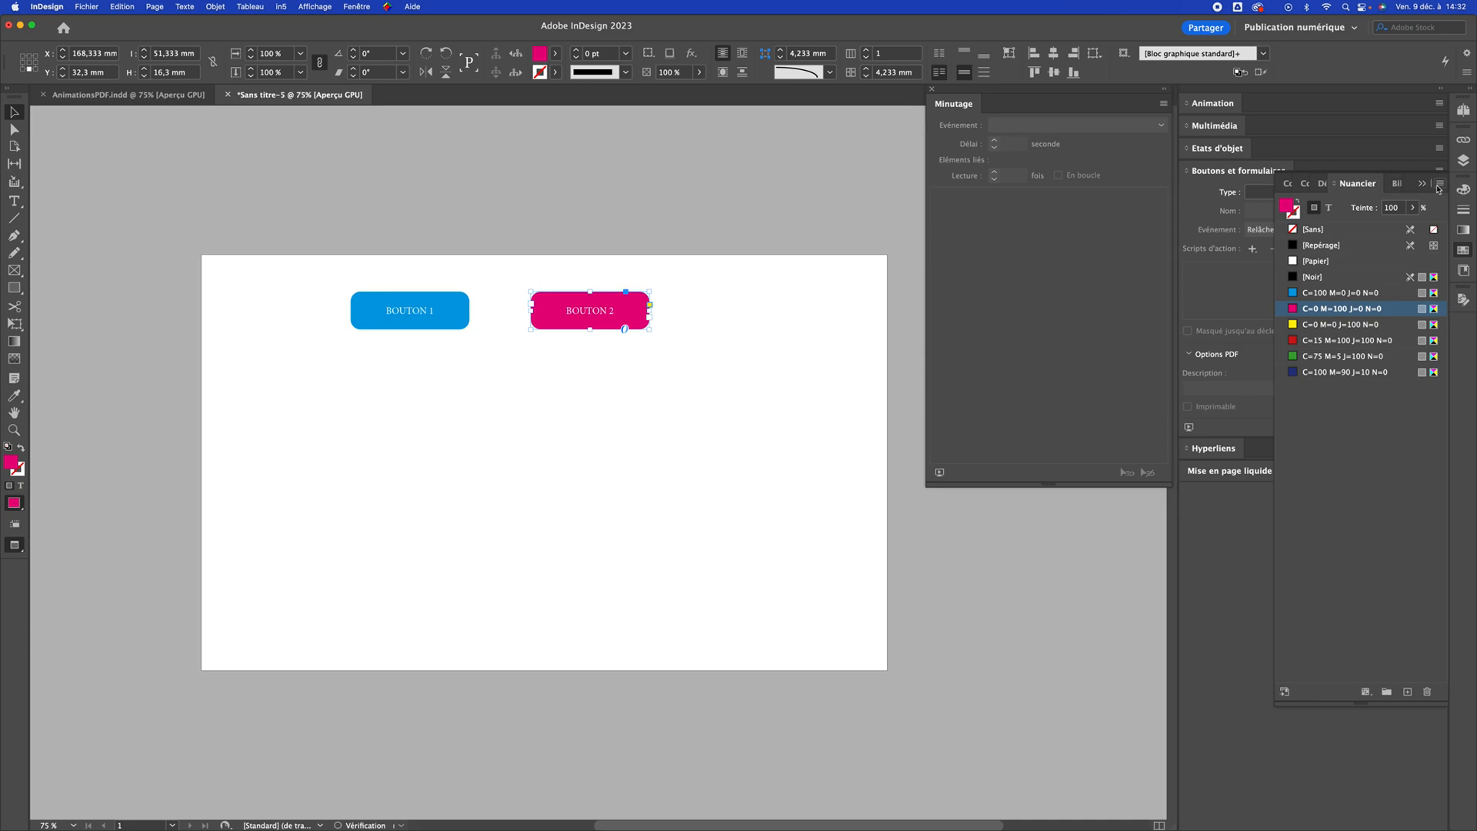
Draw a rectangle about 166 by 105 mm below the two buttons and fill it with C=100 M=0 J=0 N=0
click(637, 434)
key(m)
drag(334, 378, 719, 621)
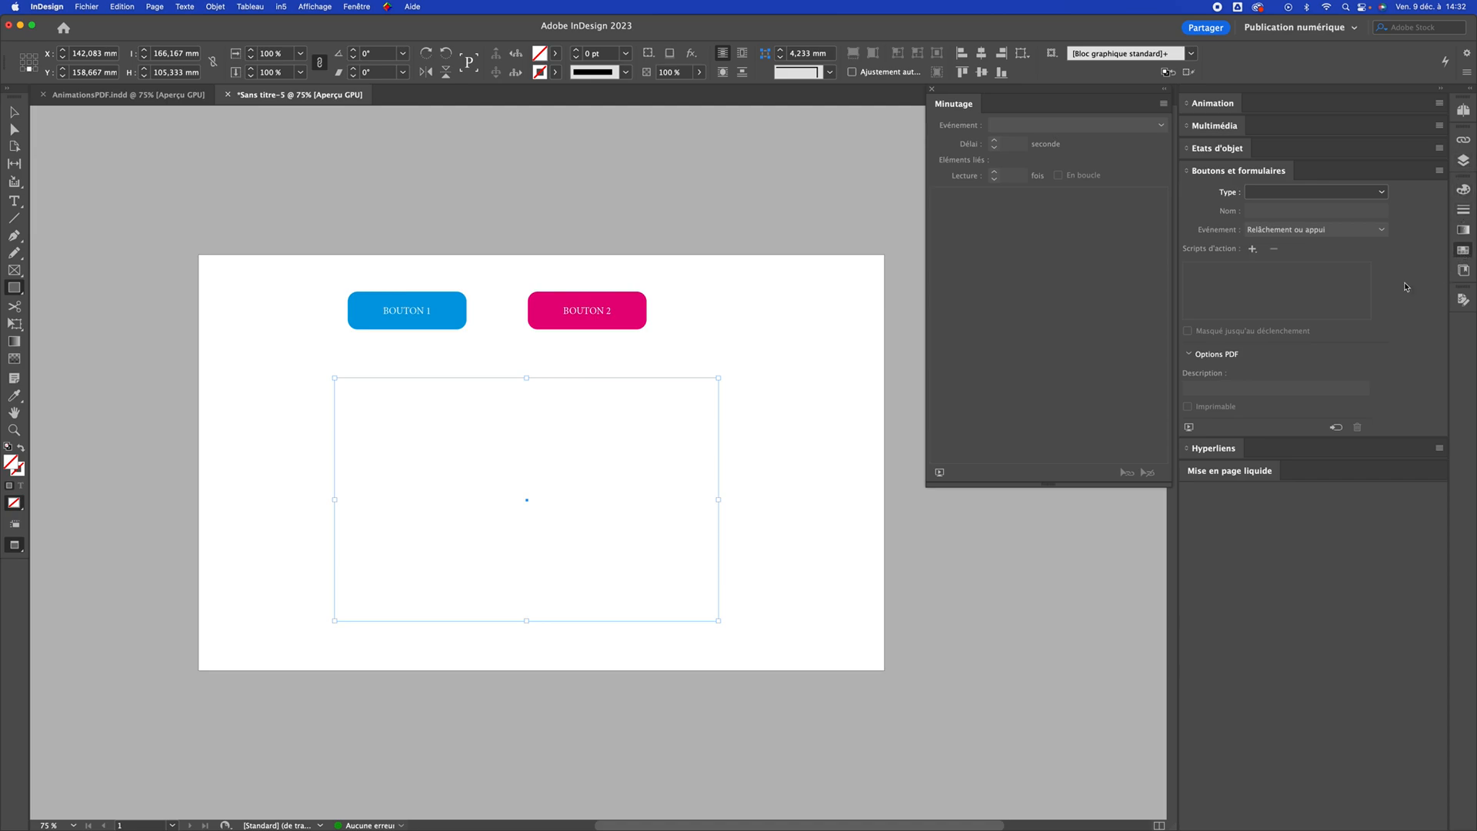
click(1463, 249)
click(1316, 298)
key(v)
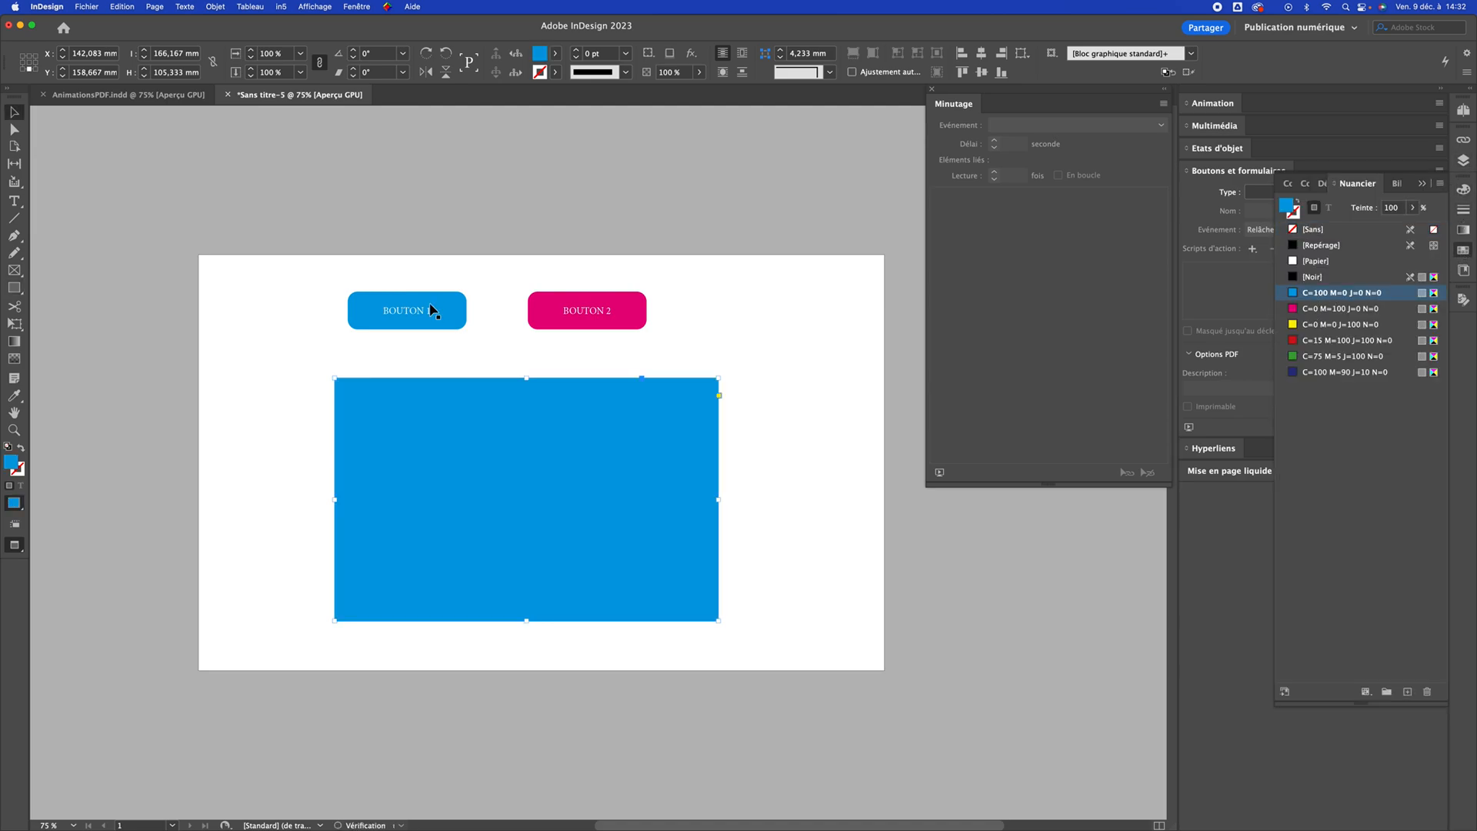
Move the large blue rectangle slightly up toward the two buttons
click(429, 312)
click(573, 411)
drag(664, 404, 667, 392)
click(763, 305)
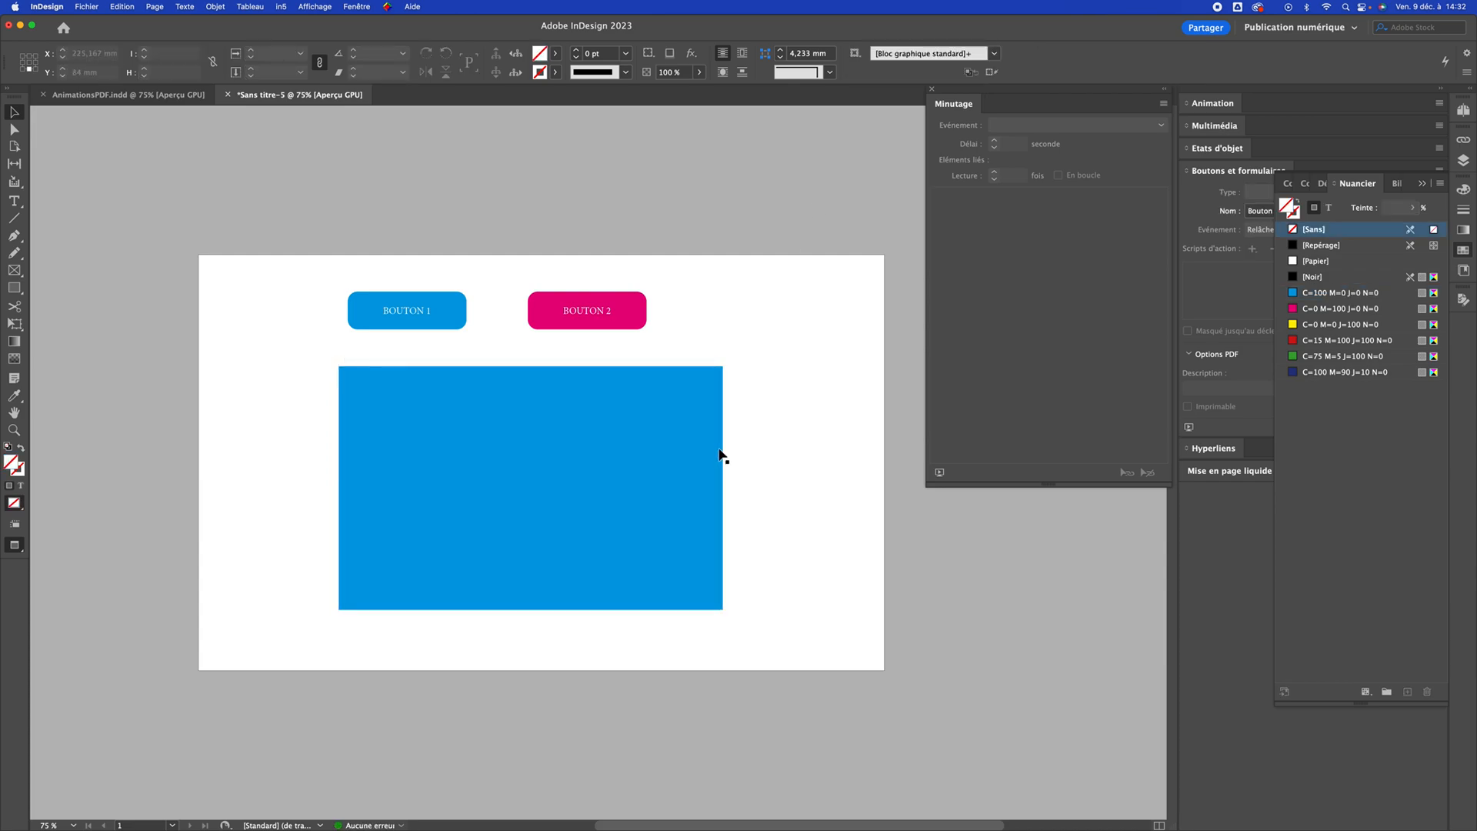
click(588, 408)
click(762, 365)
Draw a circle about 11.5 mm wide filled with [Noir] and centre it on the blue rectangle's upper-right corner
key(l)
drag(712, 356, 740, 383)
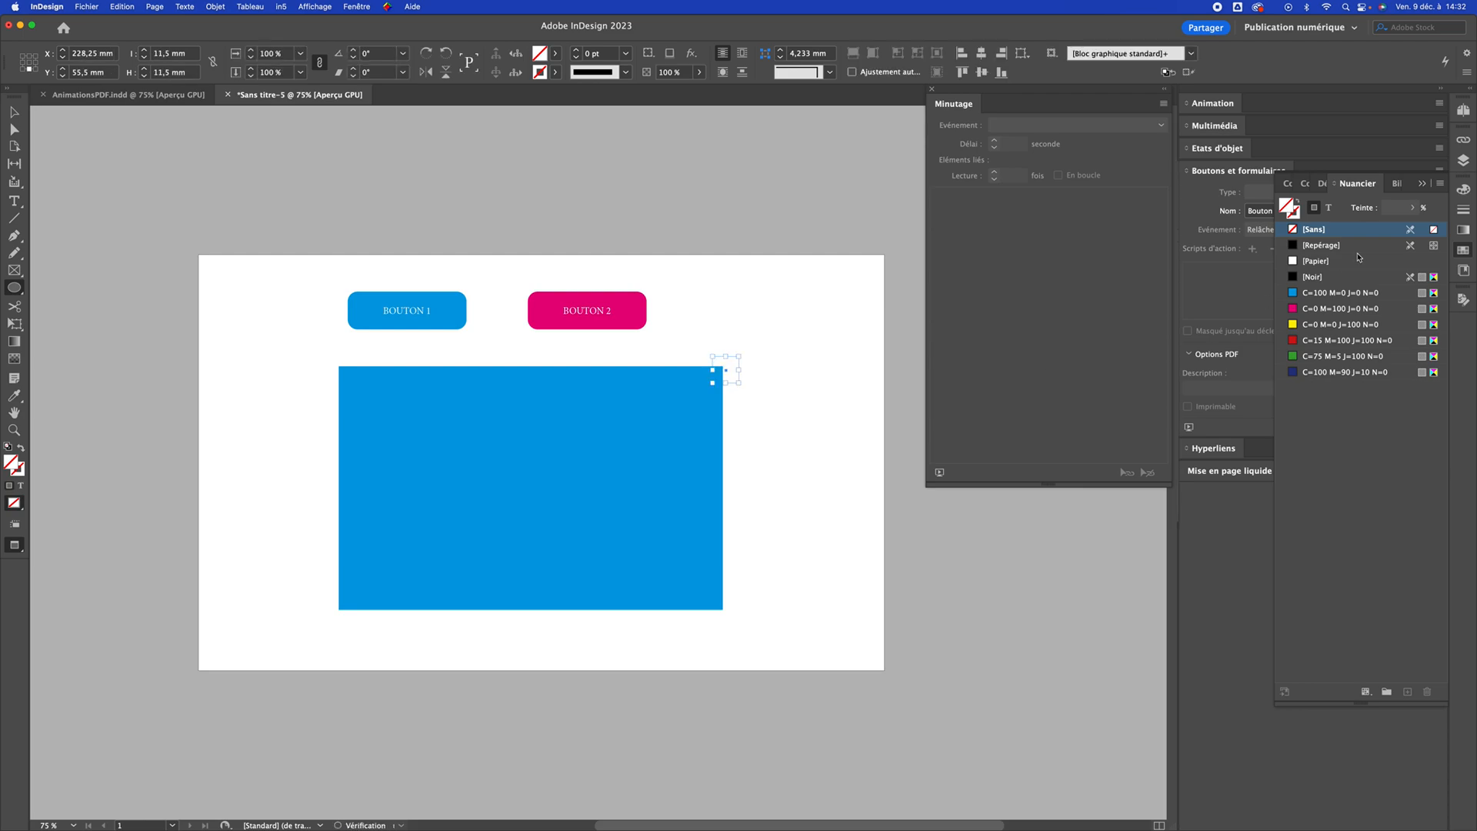
click(1312, 277)
key(v)
drag(645, 290, 797, 448)
drag(645, 470, 623, 462)
click(721, 466)
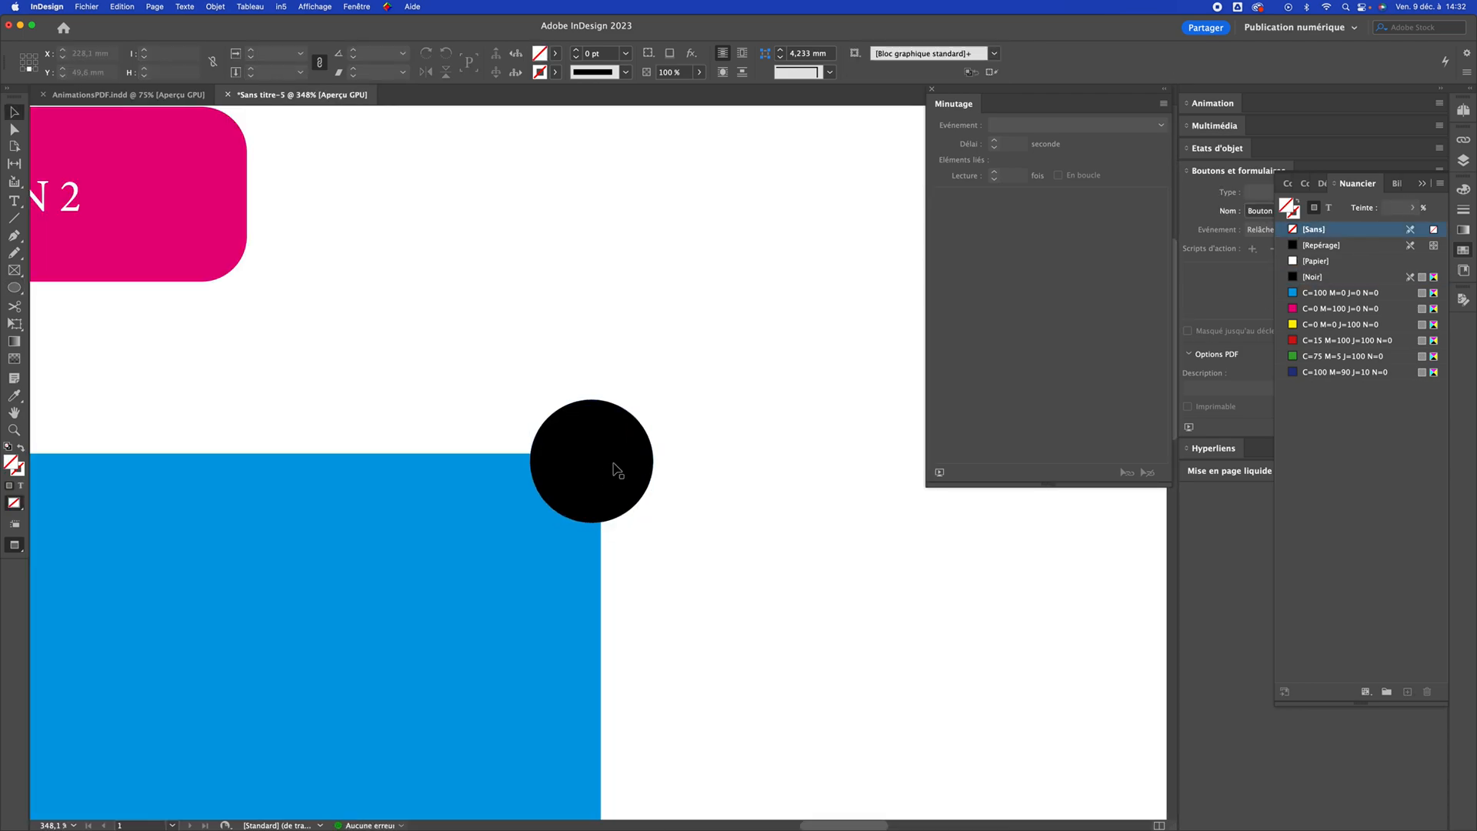
Enter an "X" inside the black circle and colour it with the [Papier] swatch
text(tX)
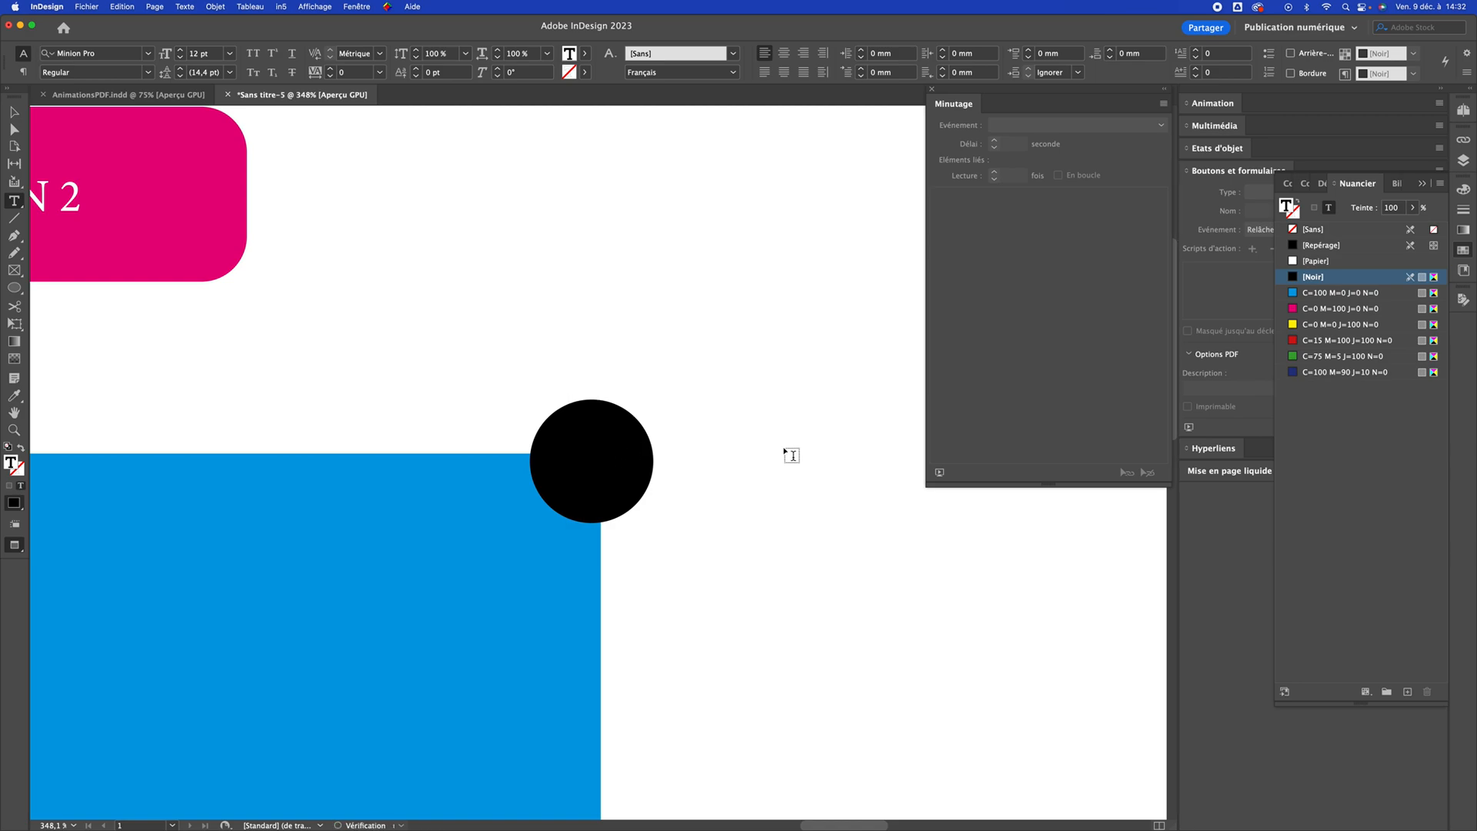
key(super+a)
click(1434, 264)
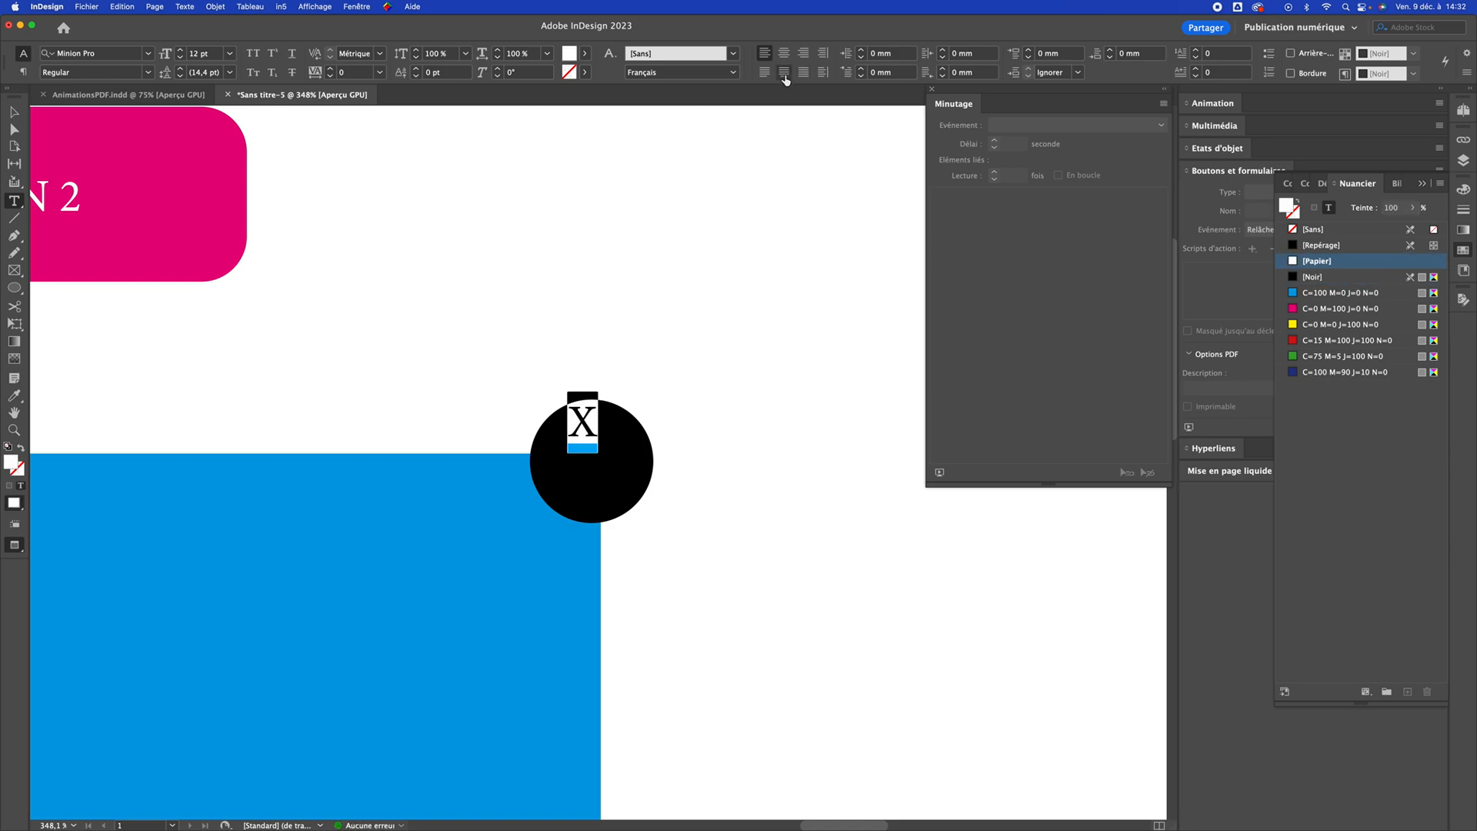
Centre the X vertically and horizontally within the black circle
key(Escape)
click(964, 71)
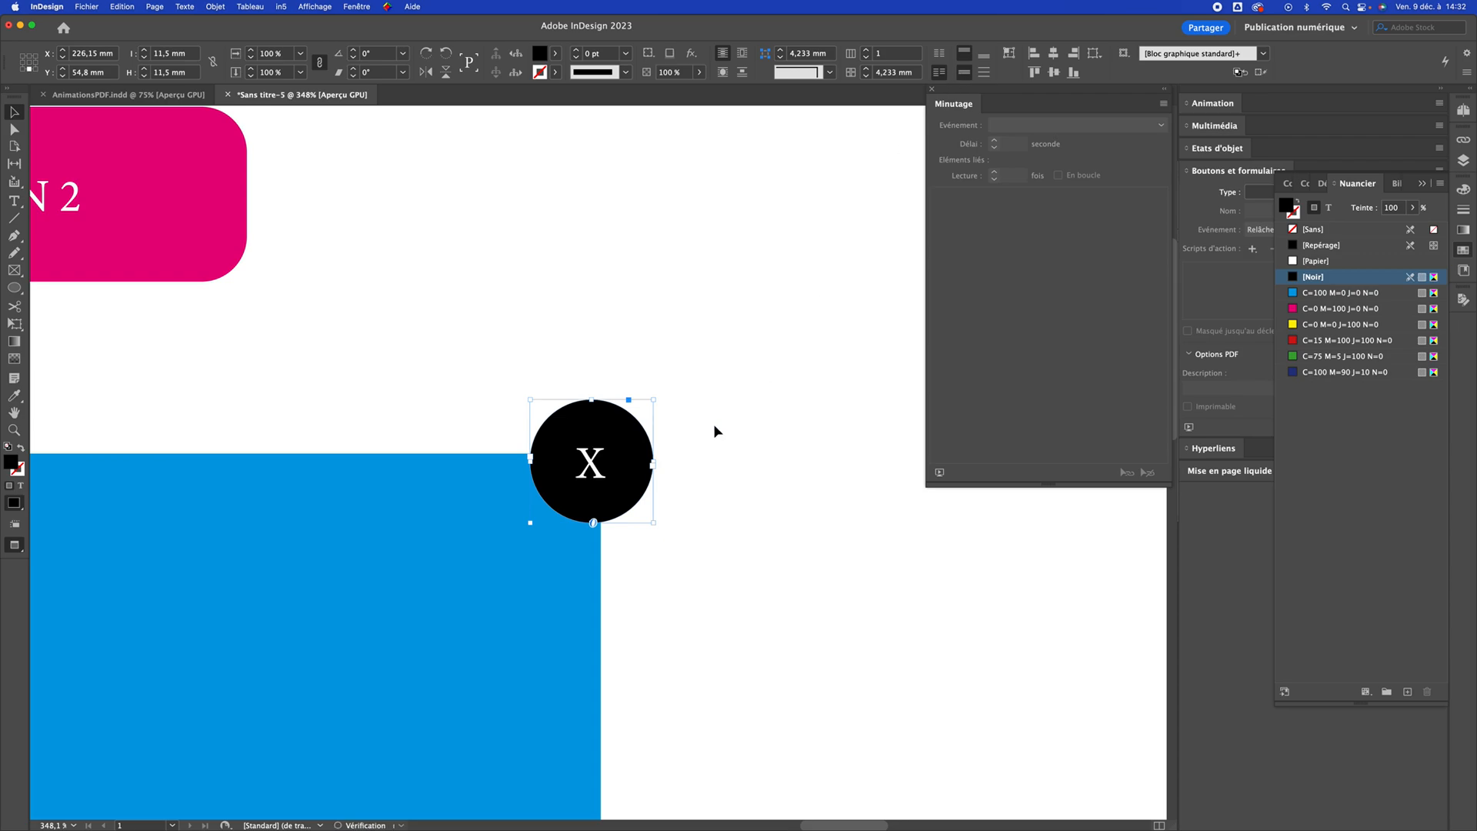
click(699, 441)
alt+super+click(554, 540)
alt+super+click(554, 539)
alt+super+click(554, 540)
alt+super+click(588, 498)
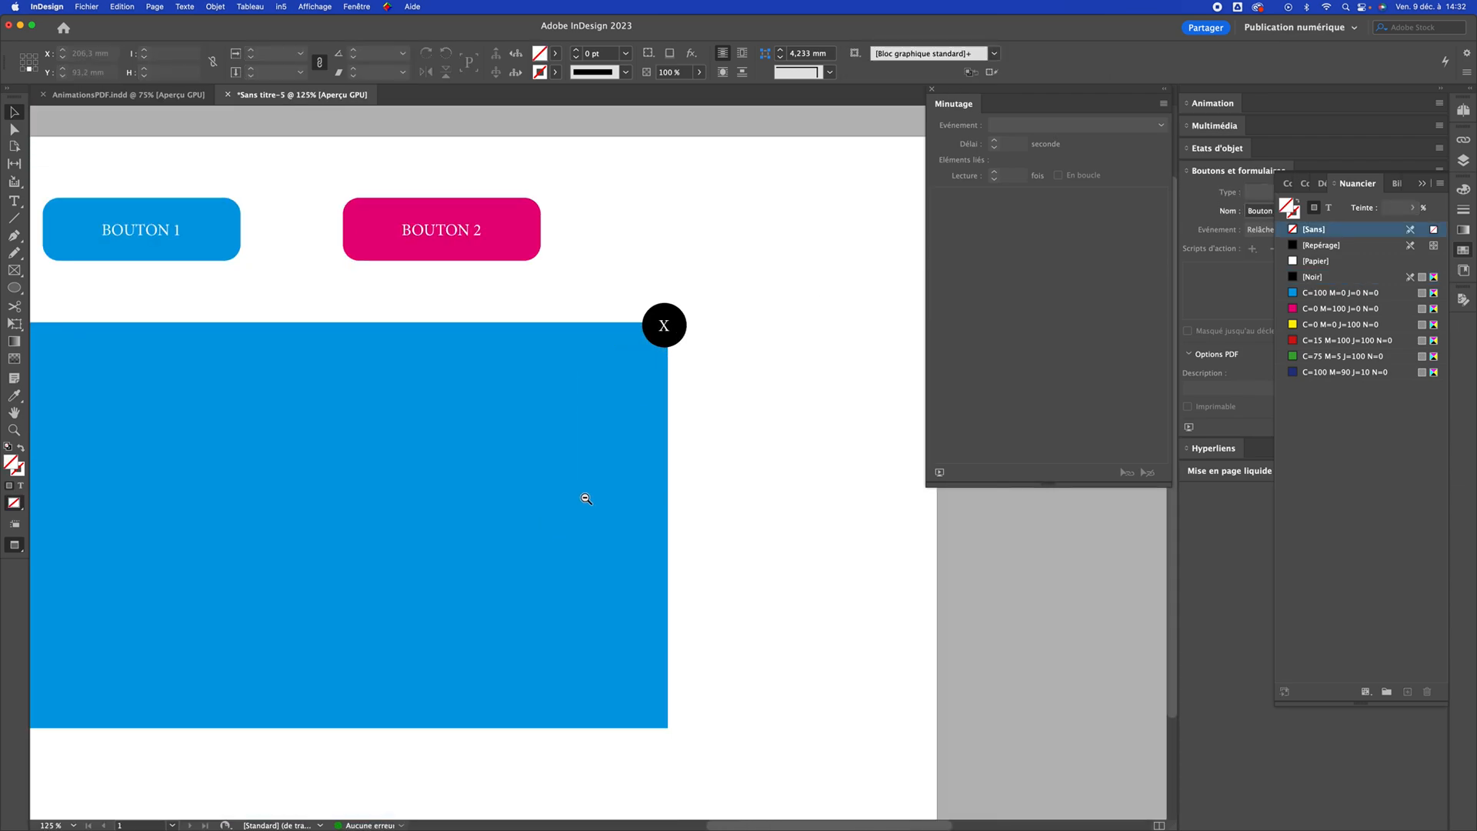
Group the blue rectangle with its X circle and duplicate the group, offset down and to the right
drag(526, 499, 577, 485)
alt+super+click(577, 484)
click(708, 334)
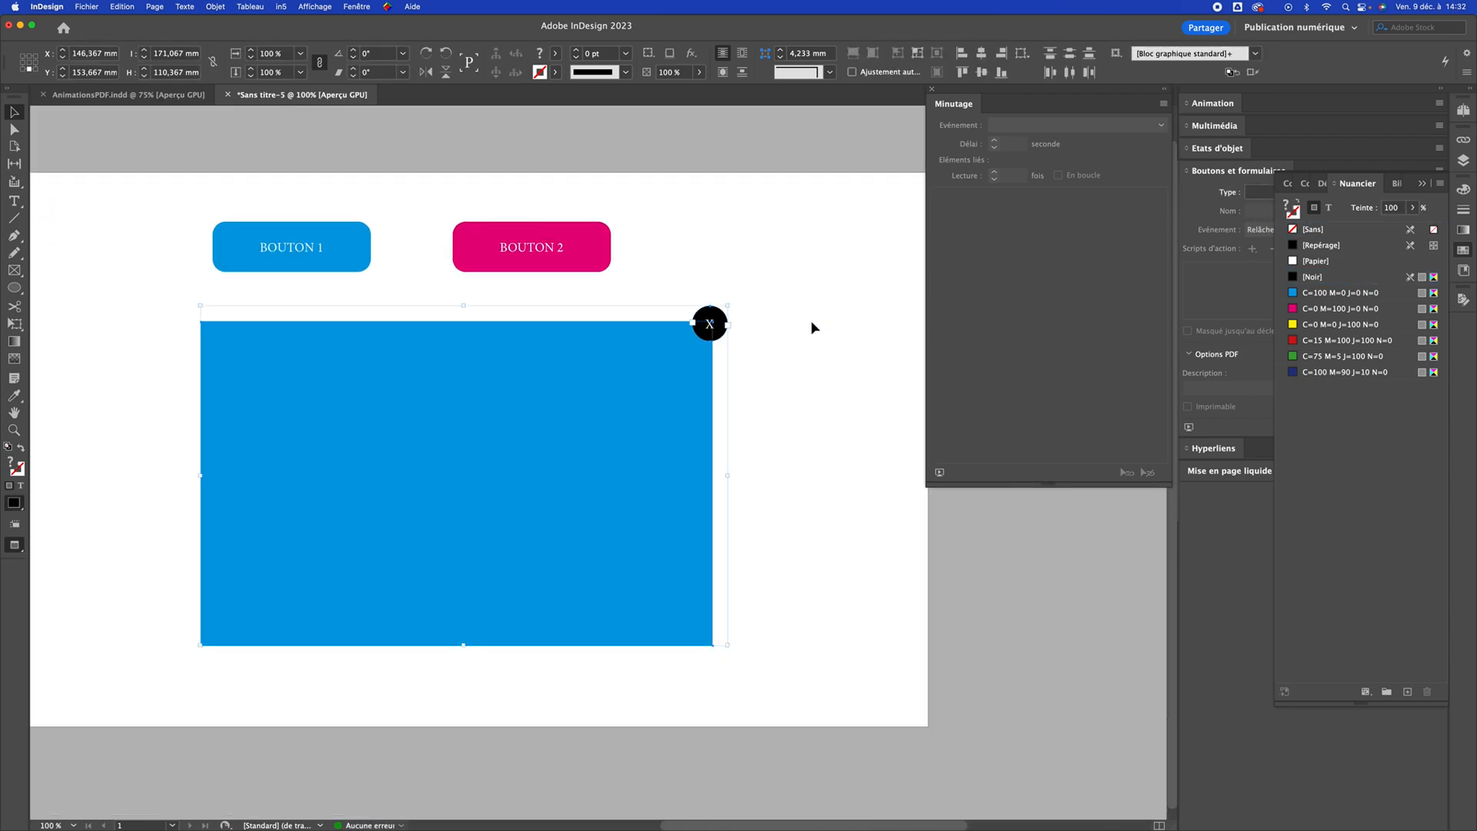
click(767, 438)
click(548, 446)
drag(548, 452, 615, 491)
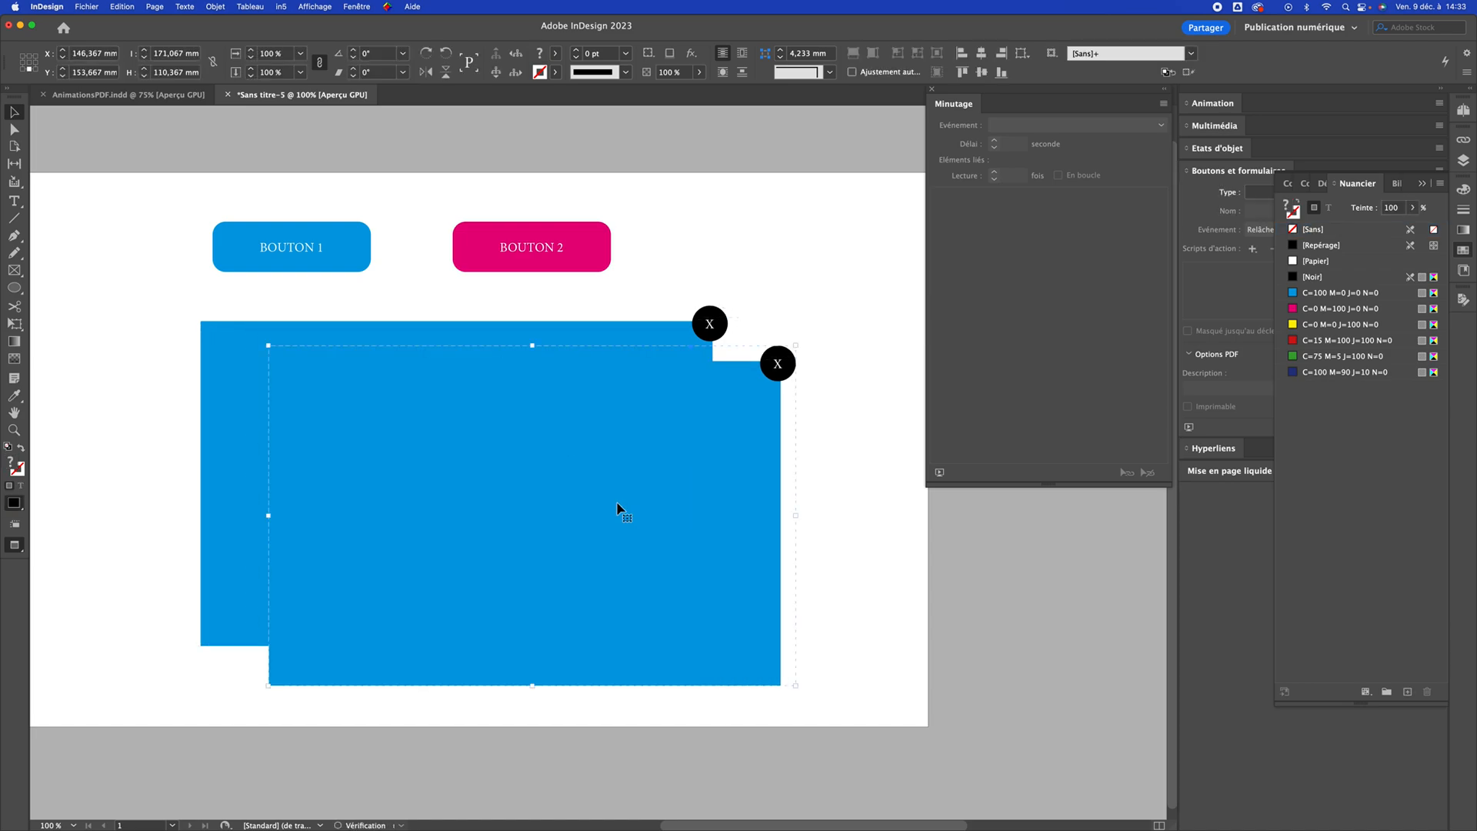
Fill the duplicated rectangle with C=0 M=100 J=0 N=0 and move its group closer to the blue original
click(1321, 310)
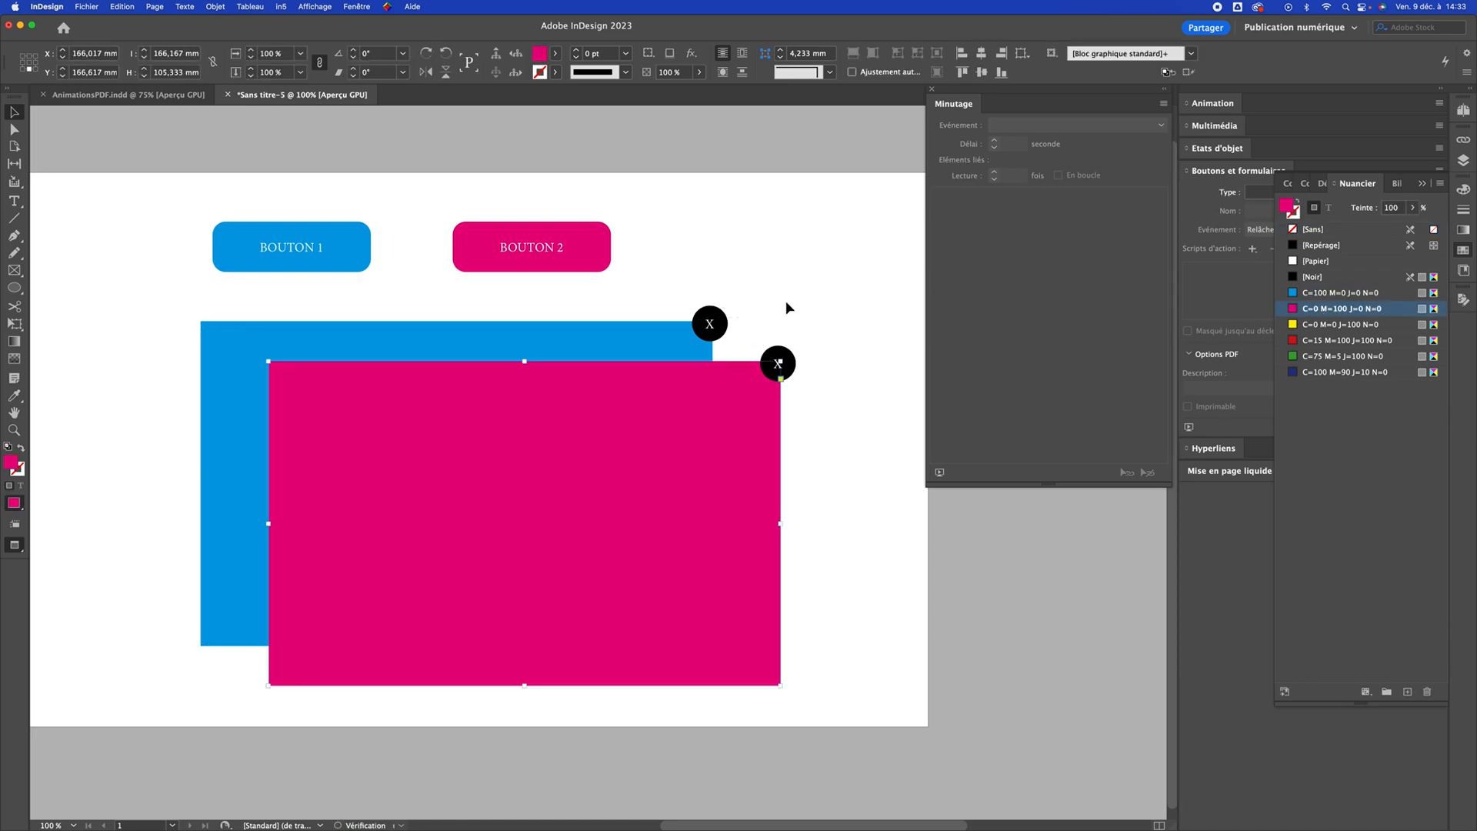
click(783, 308)
mouse_move(699, 489)
mouse_down()
mouse_move(633, 443)
mouse_move(688, 484)
mouse_up()
double_click(688, 483)
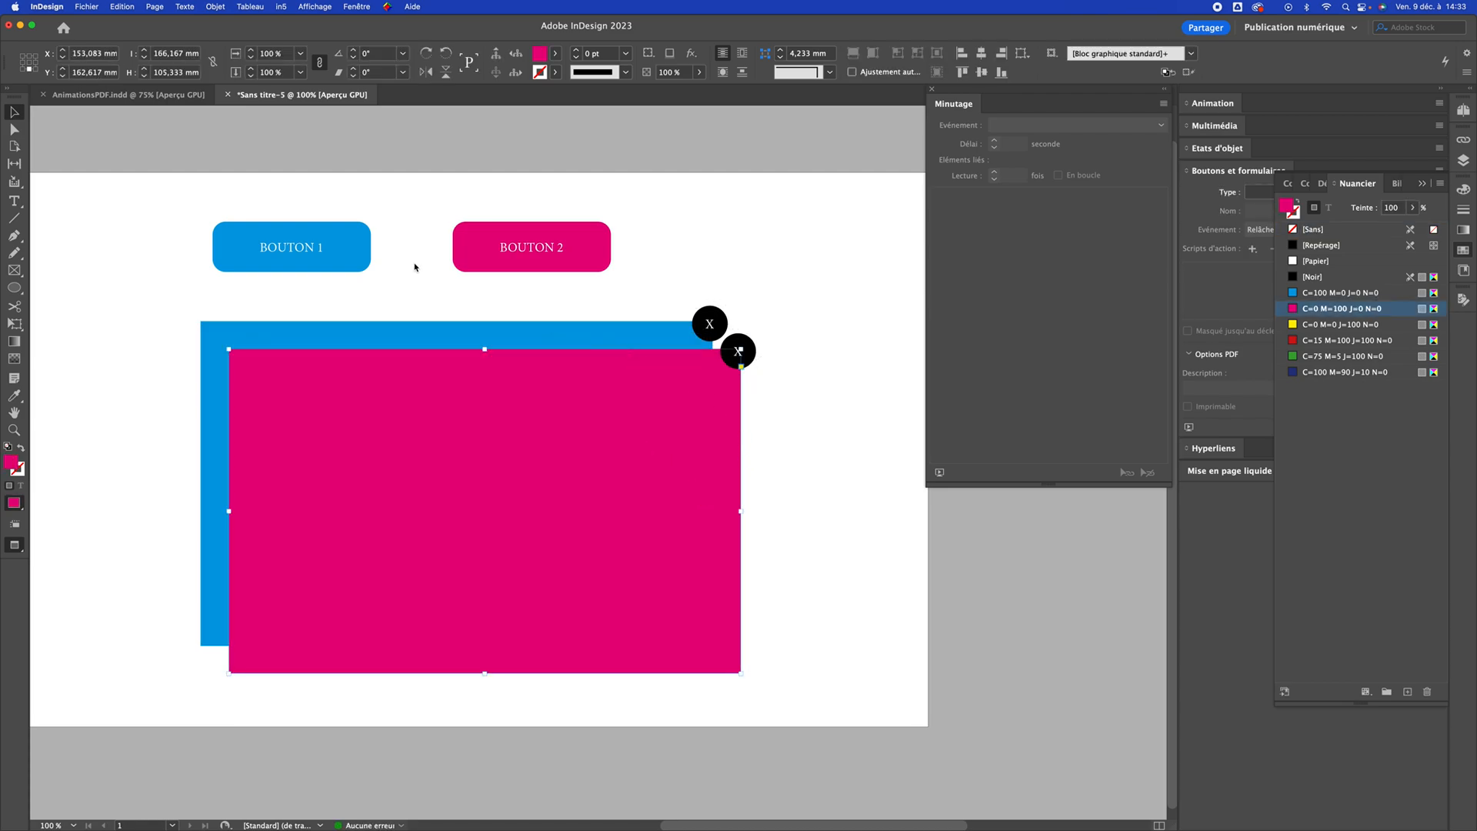
key(super+d)
scroll(297, 408, down, 5)
double_click(292, 452)
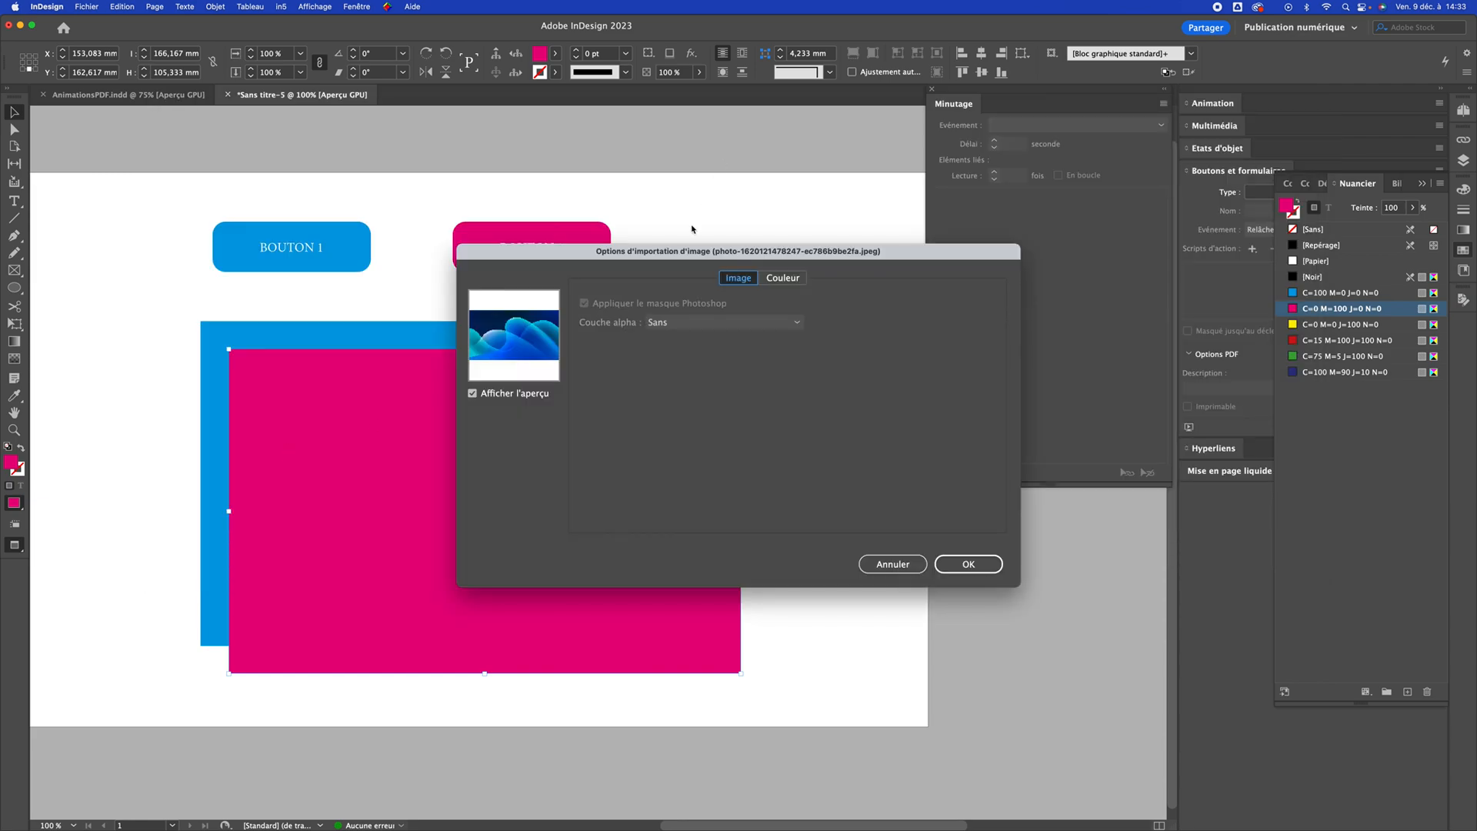
key(Return)
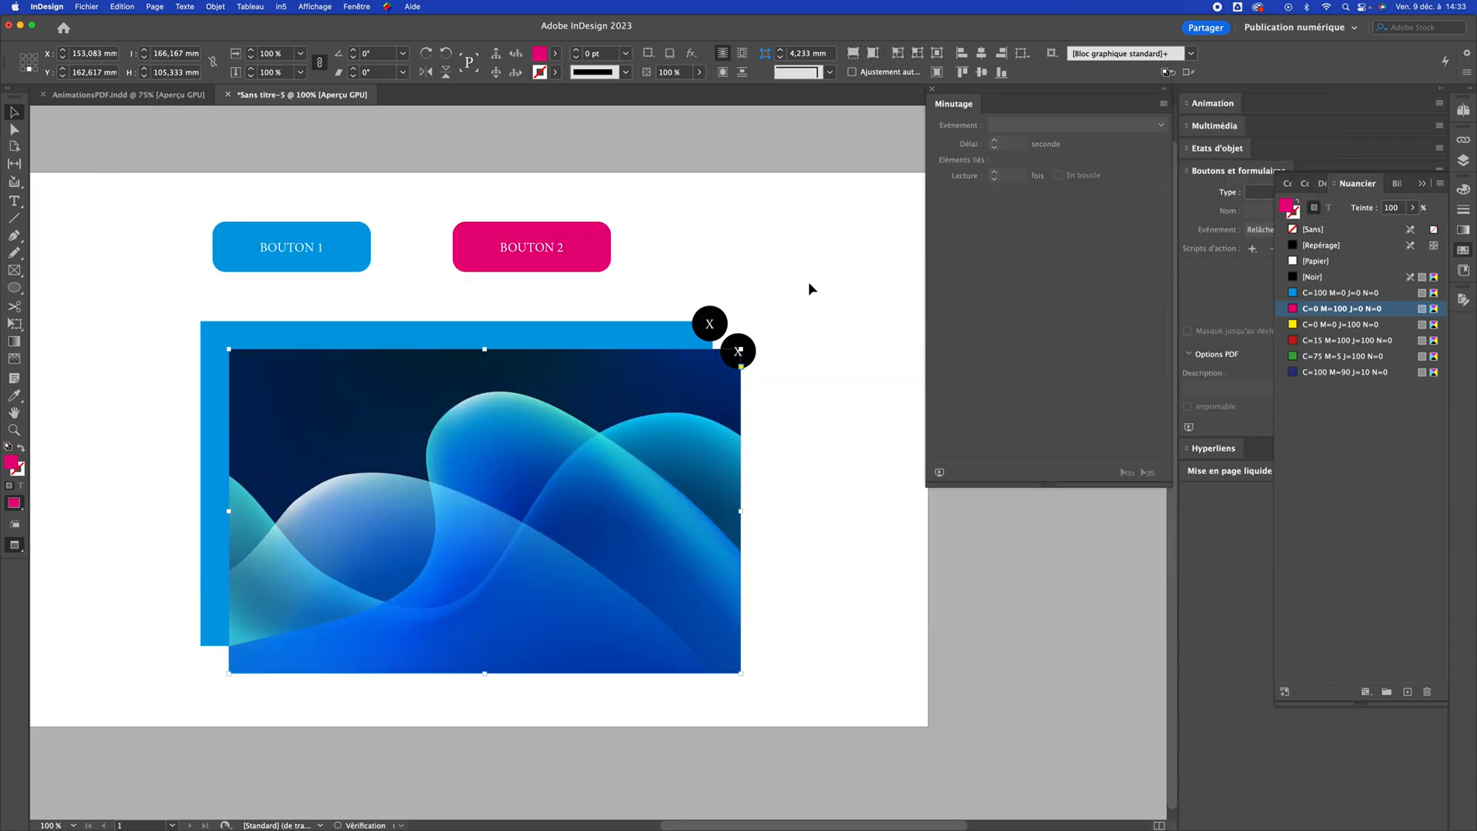
click(805, 434)
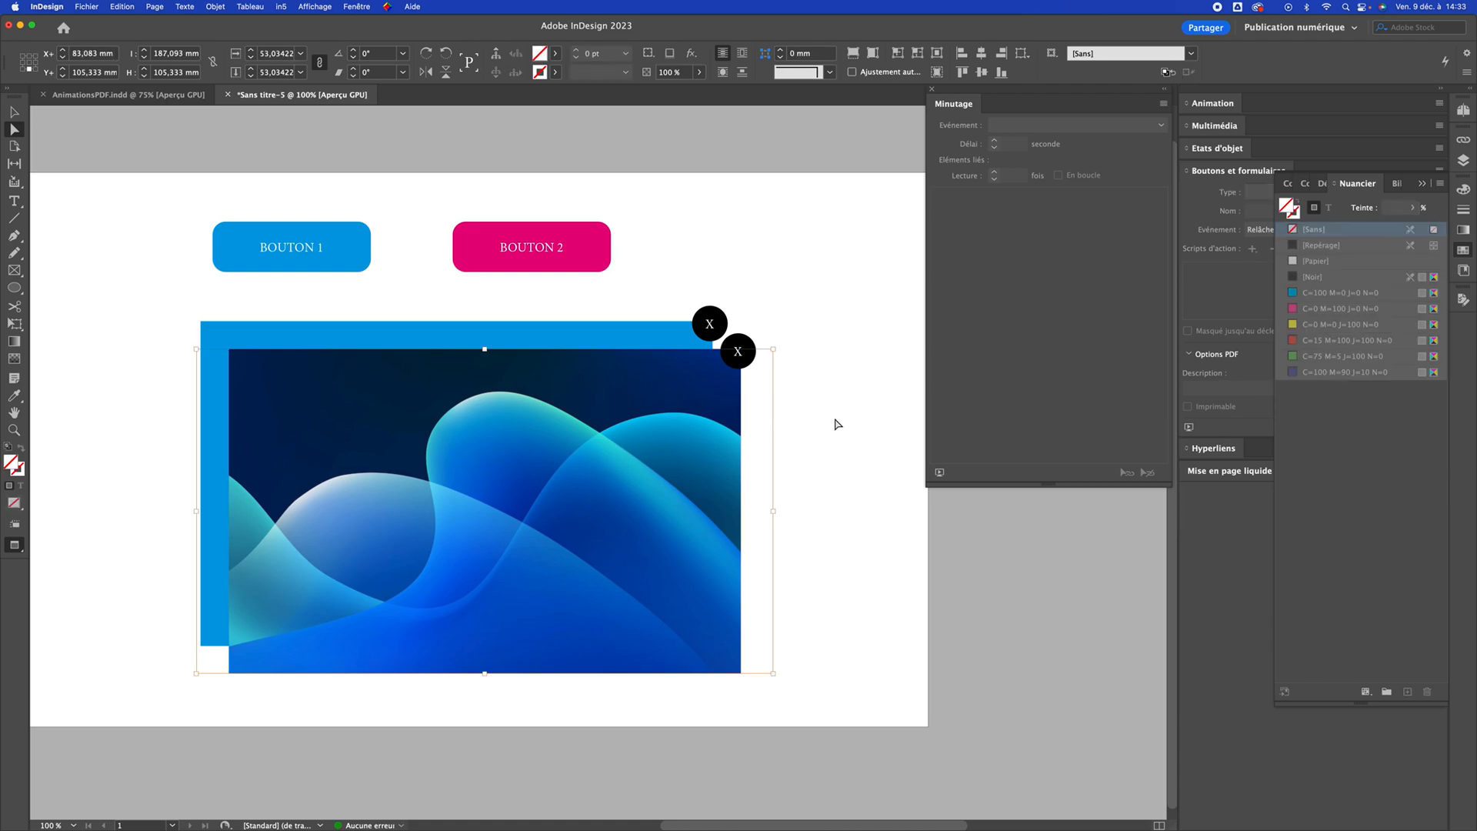
Move the image and its X circle further down and to the right, exposing more of the blue rectangle
click(714, 398)
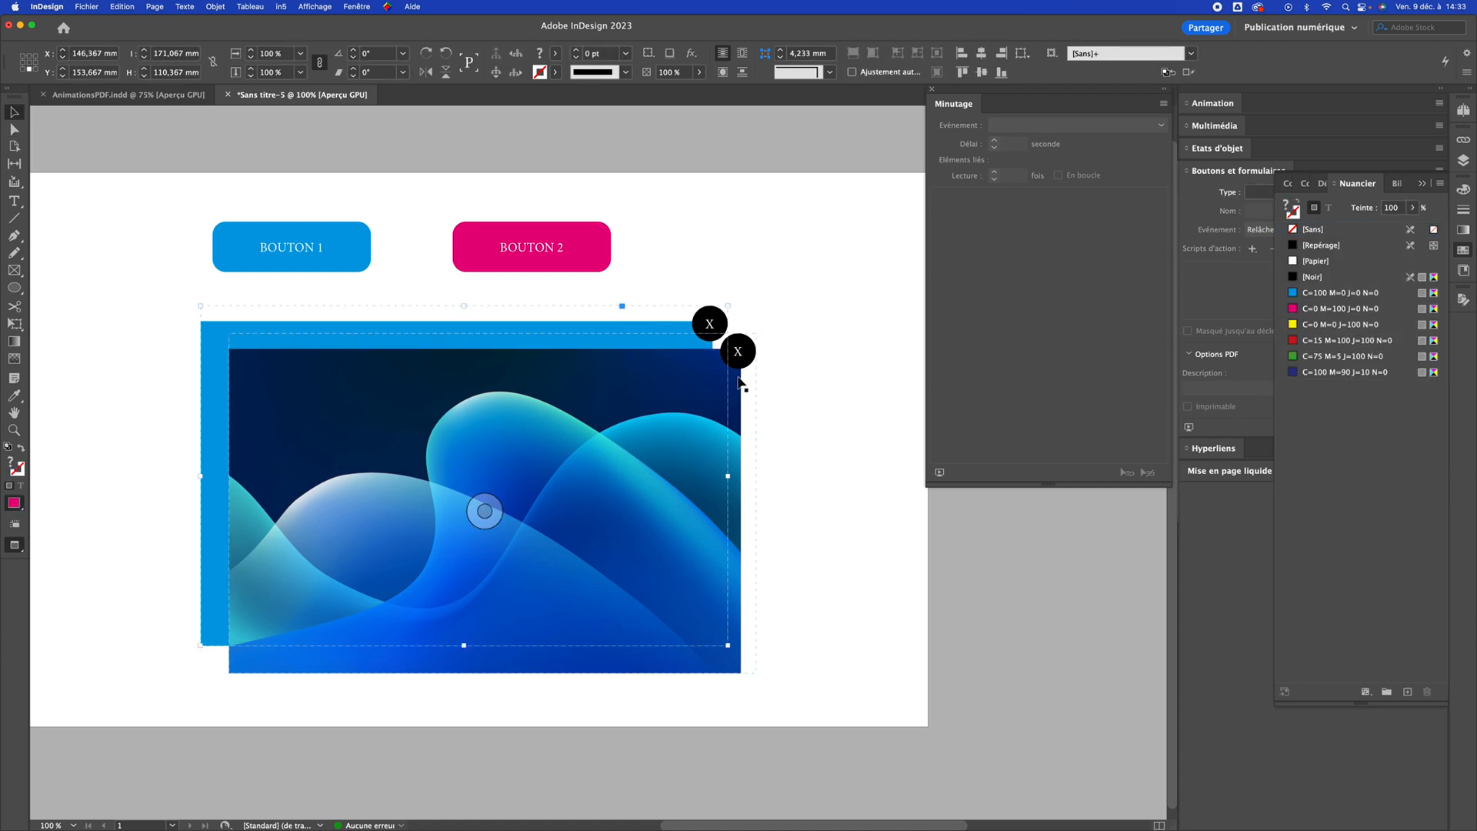
key(super+z)
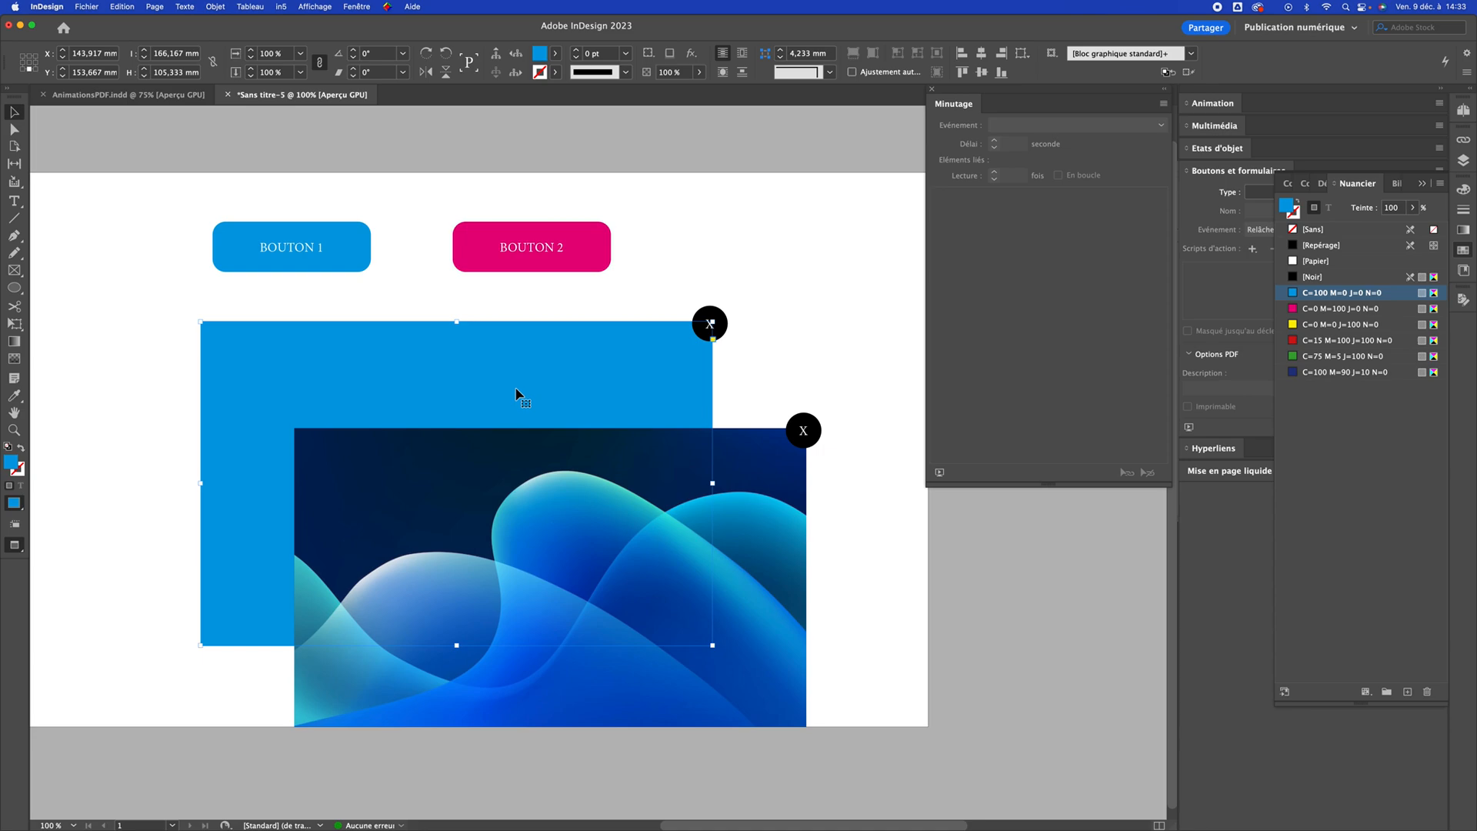
drag(772, 554, 757, 528)
click(818, 315)
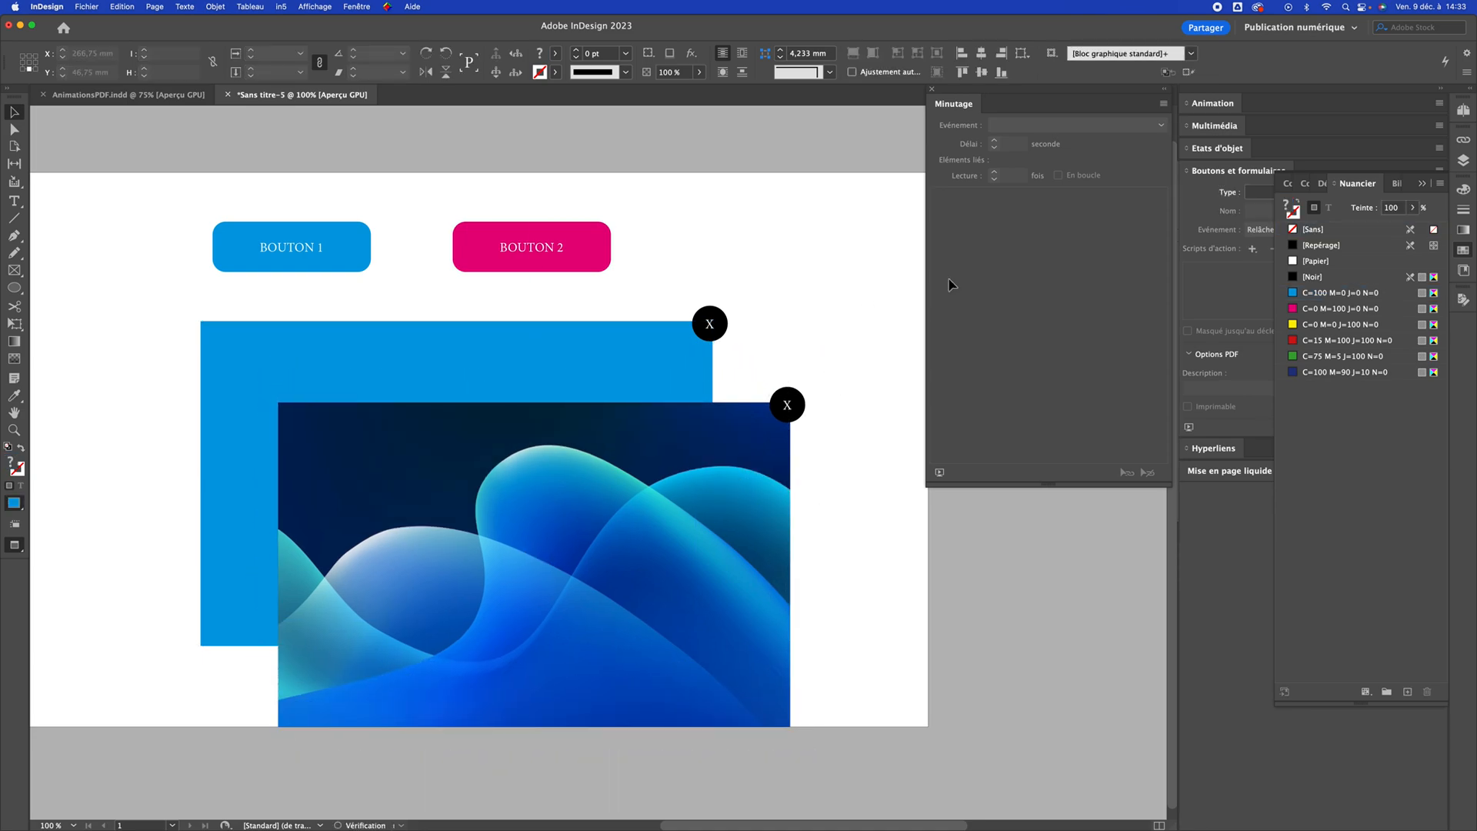
Convert the blue BOUTON 1 shape into an interactive button named "Bouton 1"
click(1426, 184)
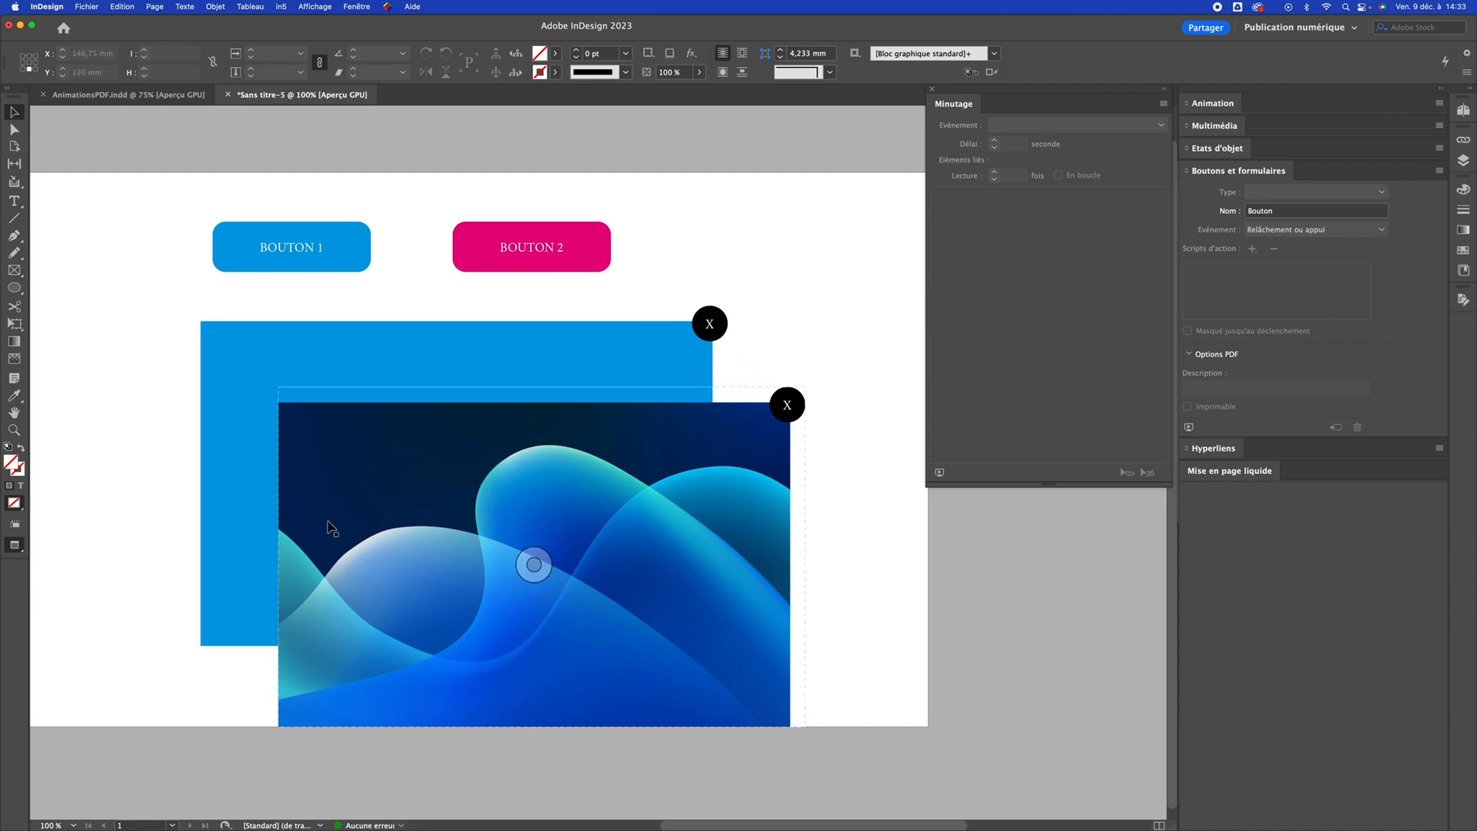
click(345, 260)
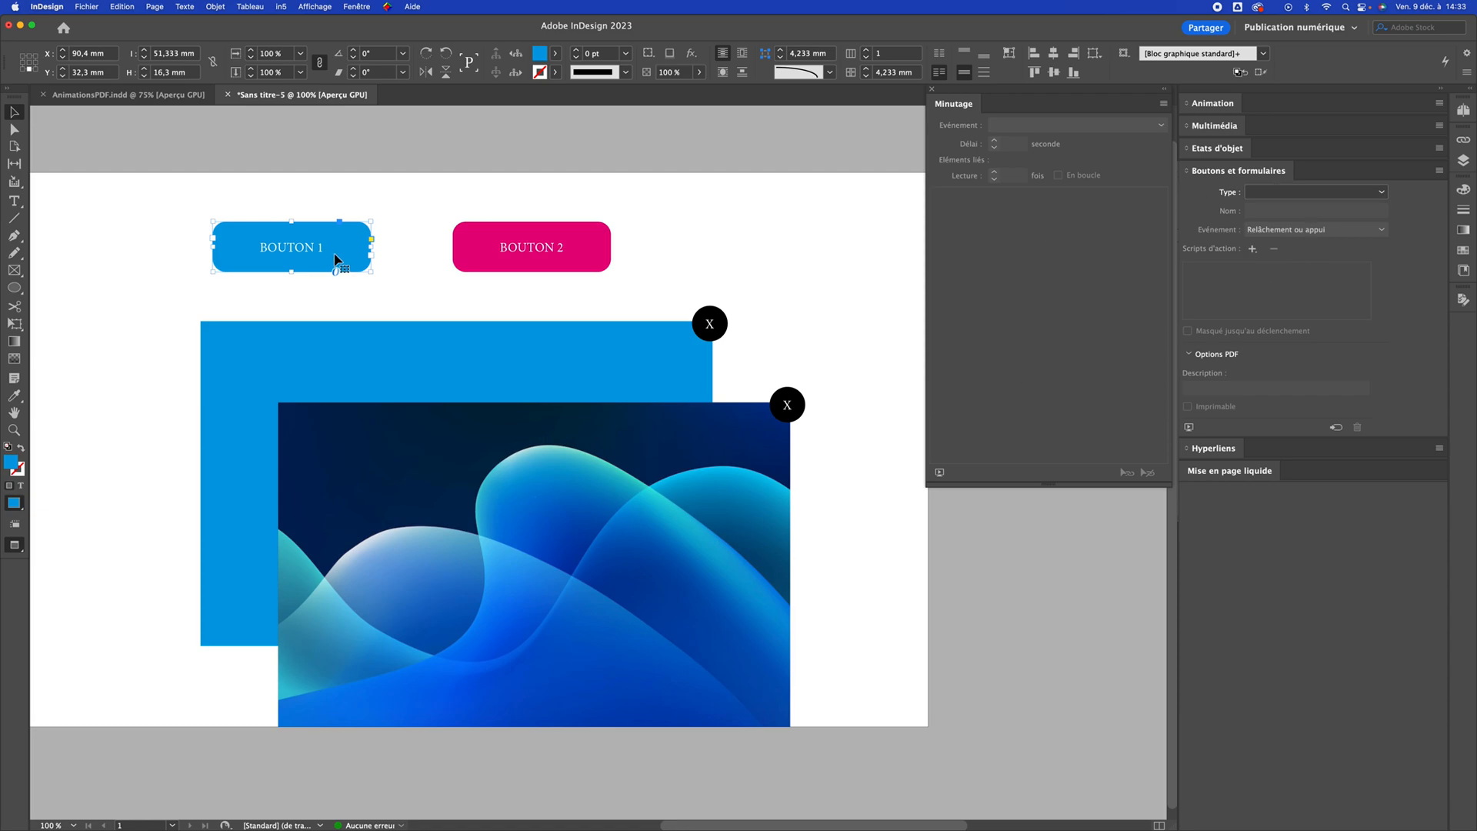
click(1293, 192)
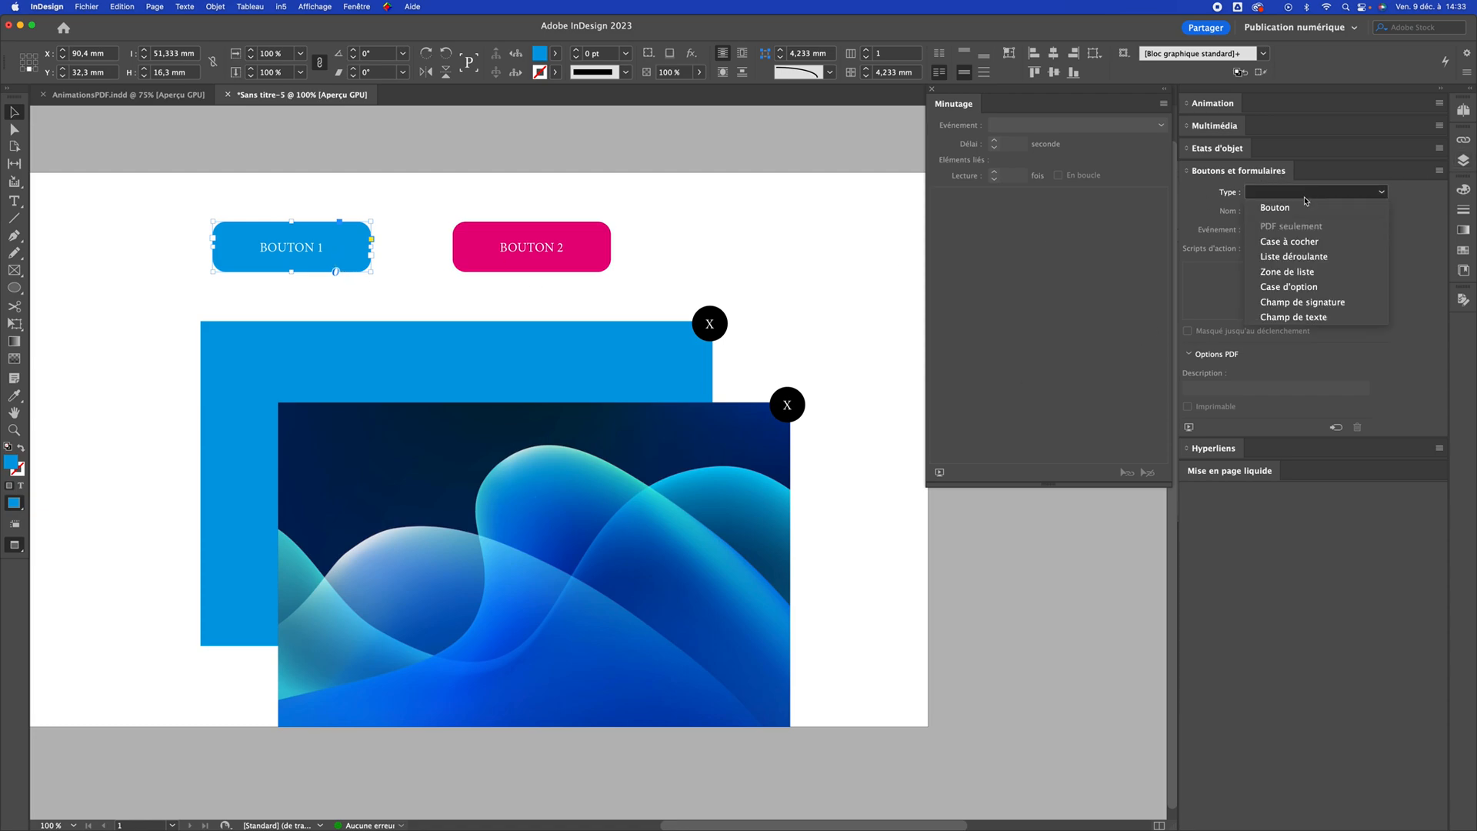
click(1277, 207)
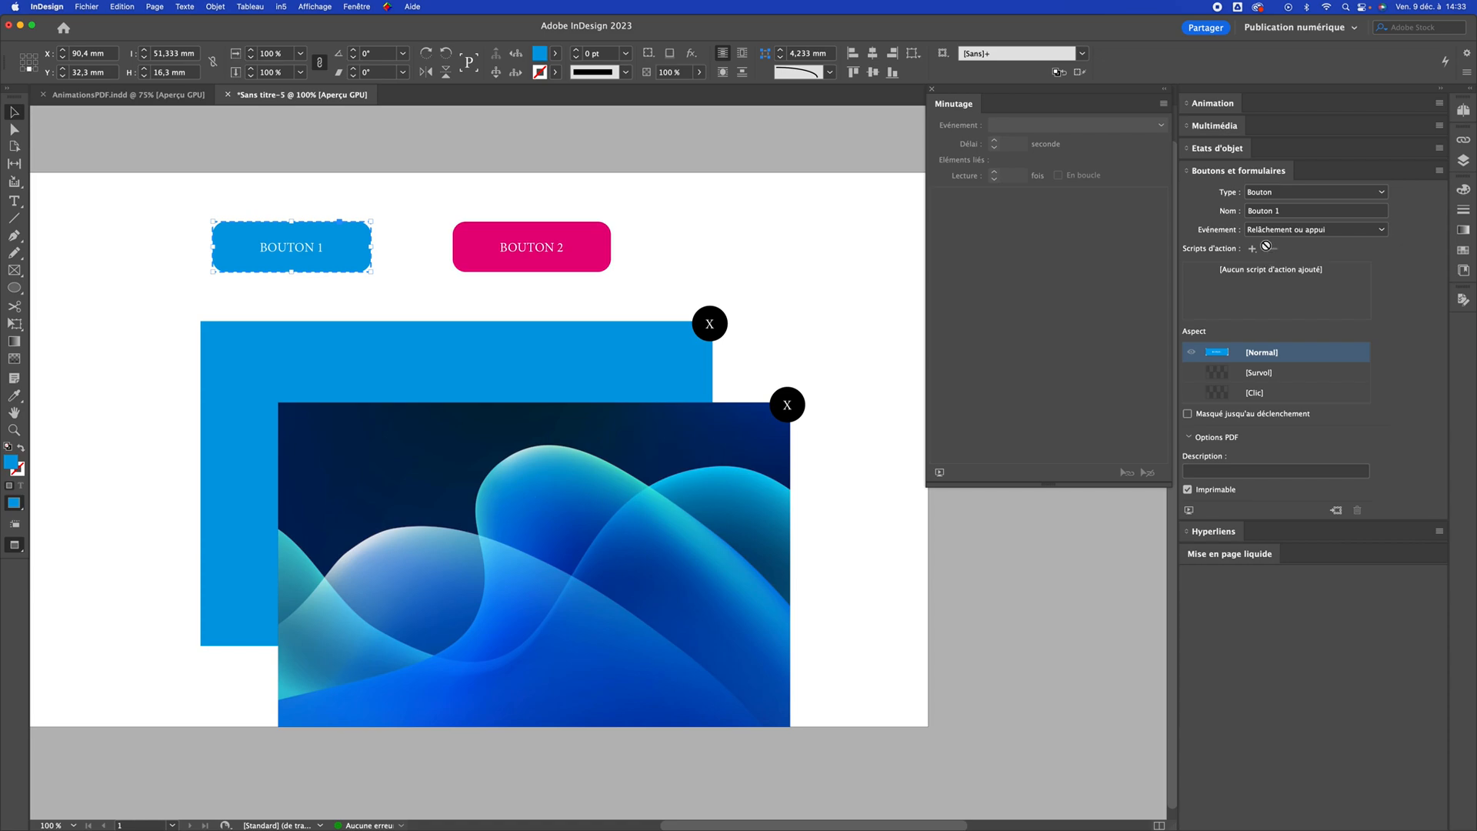
click(1289, 210)
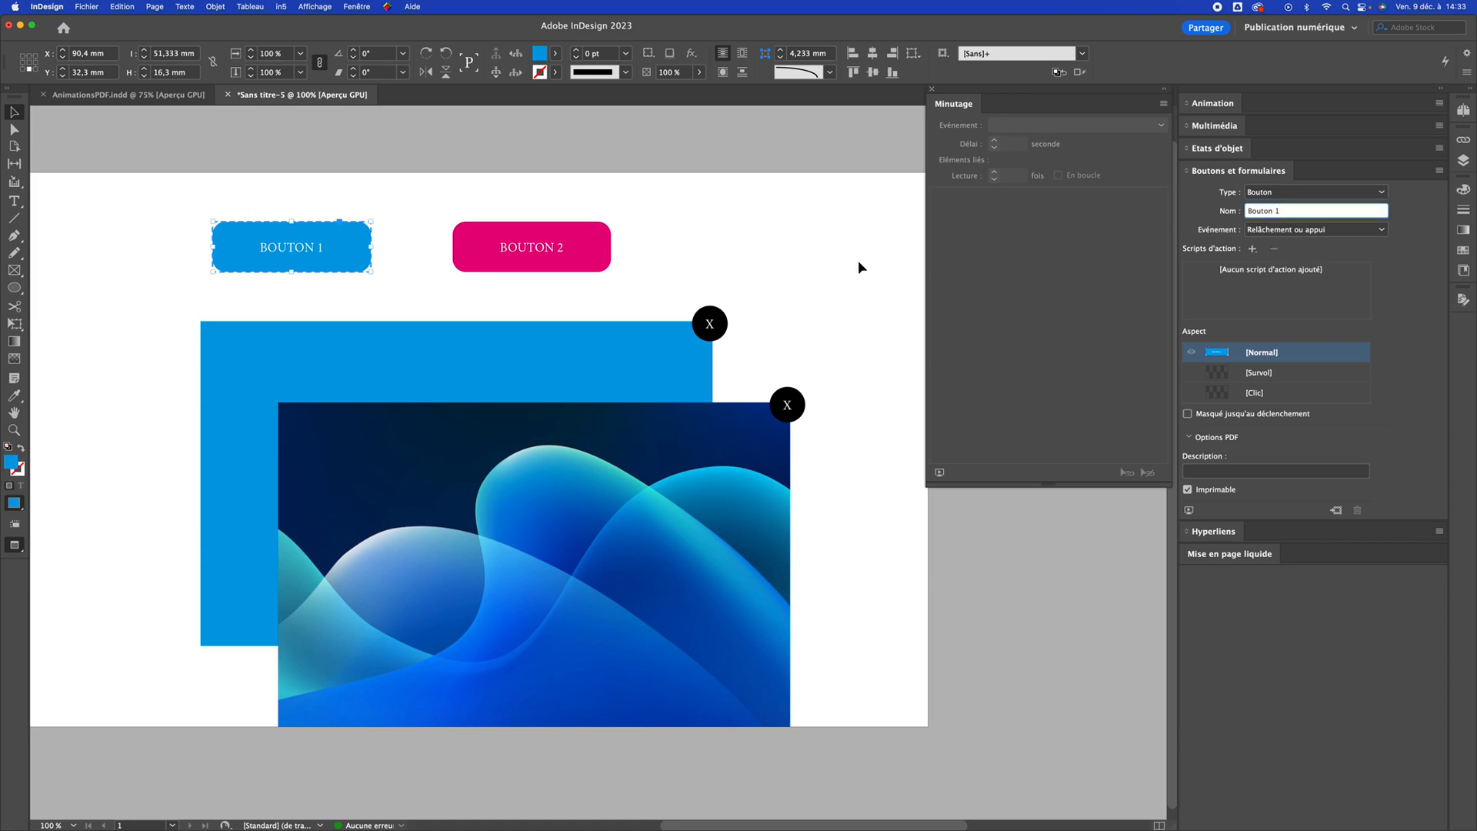
Convert the magenta BOUTON 2 shape into an interactive button named "Bouton 2"
click(560, 252)
click(1300, 193)
click(1286, 210)
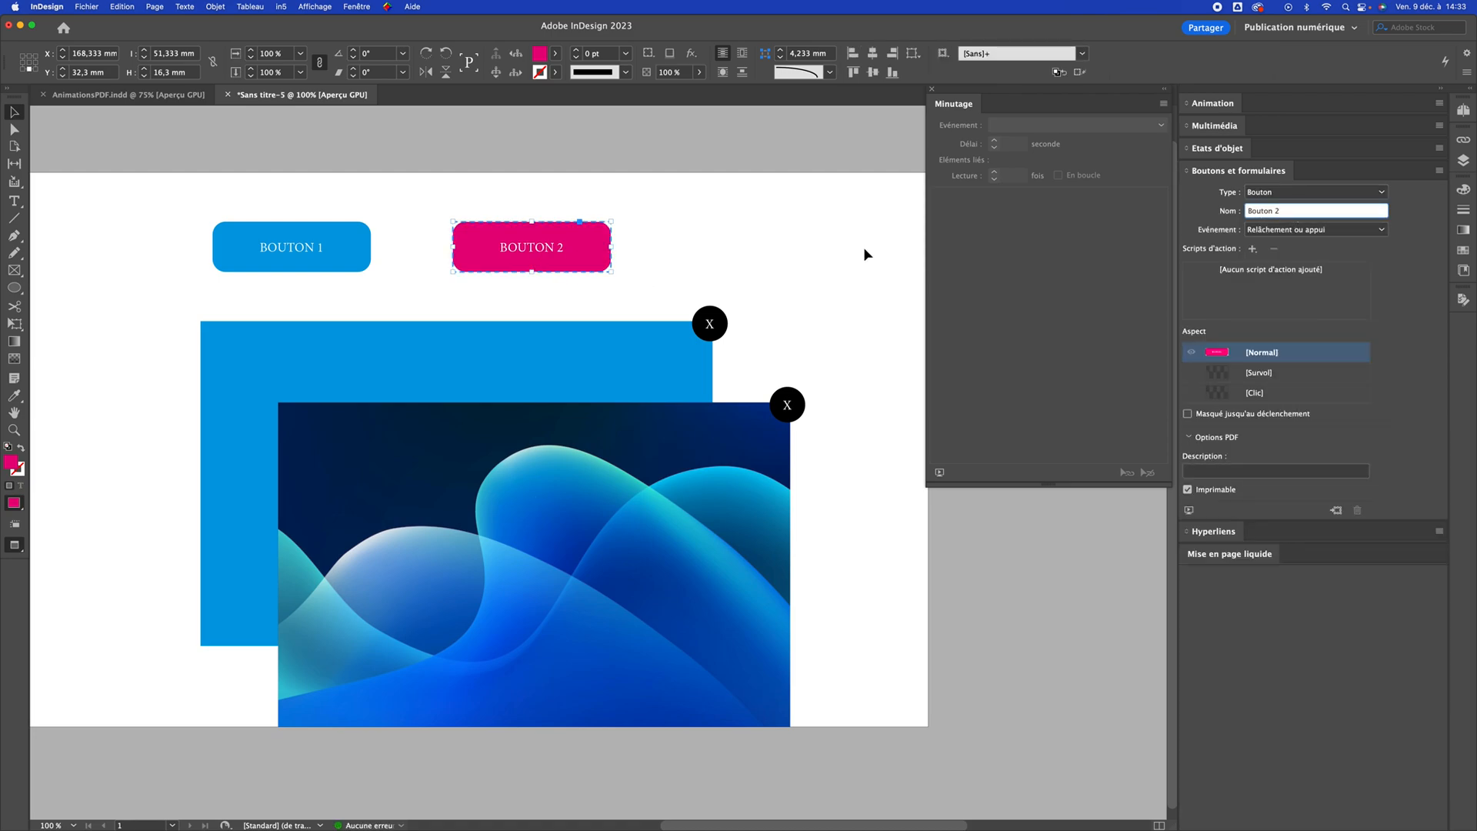
Convert the large blue rectangle into an interactive button named "Visuel 1"
click(695, 340)
click(652, 339)
click(1308, 192)
click(1279, 206)
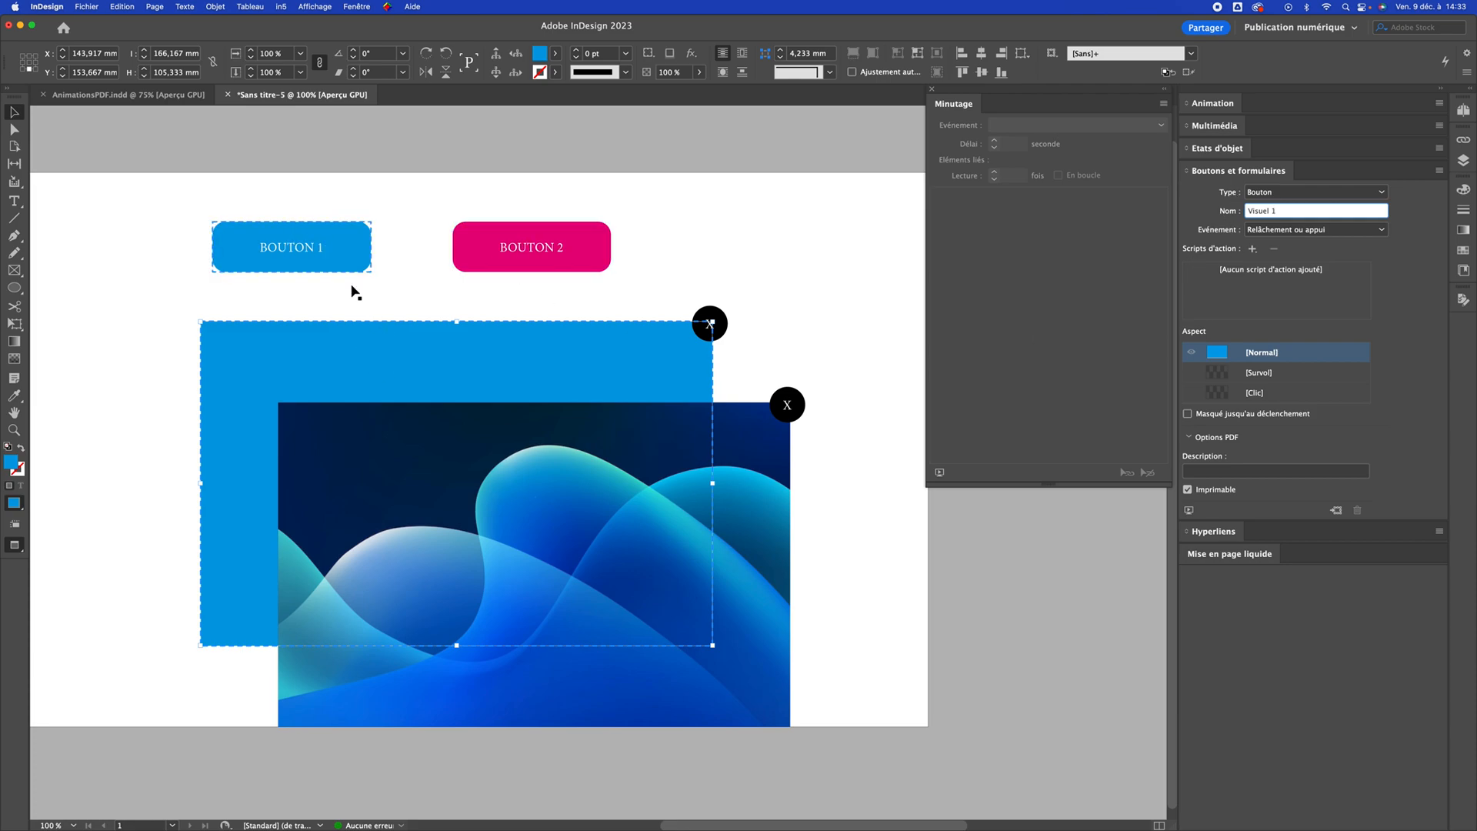
Convert the X circle on the blue rectangle's corner into an interactive button named "Close 1"
click(709, 324)
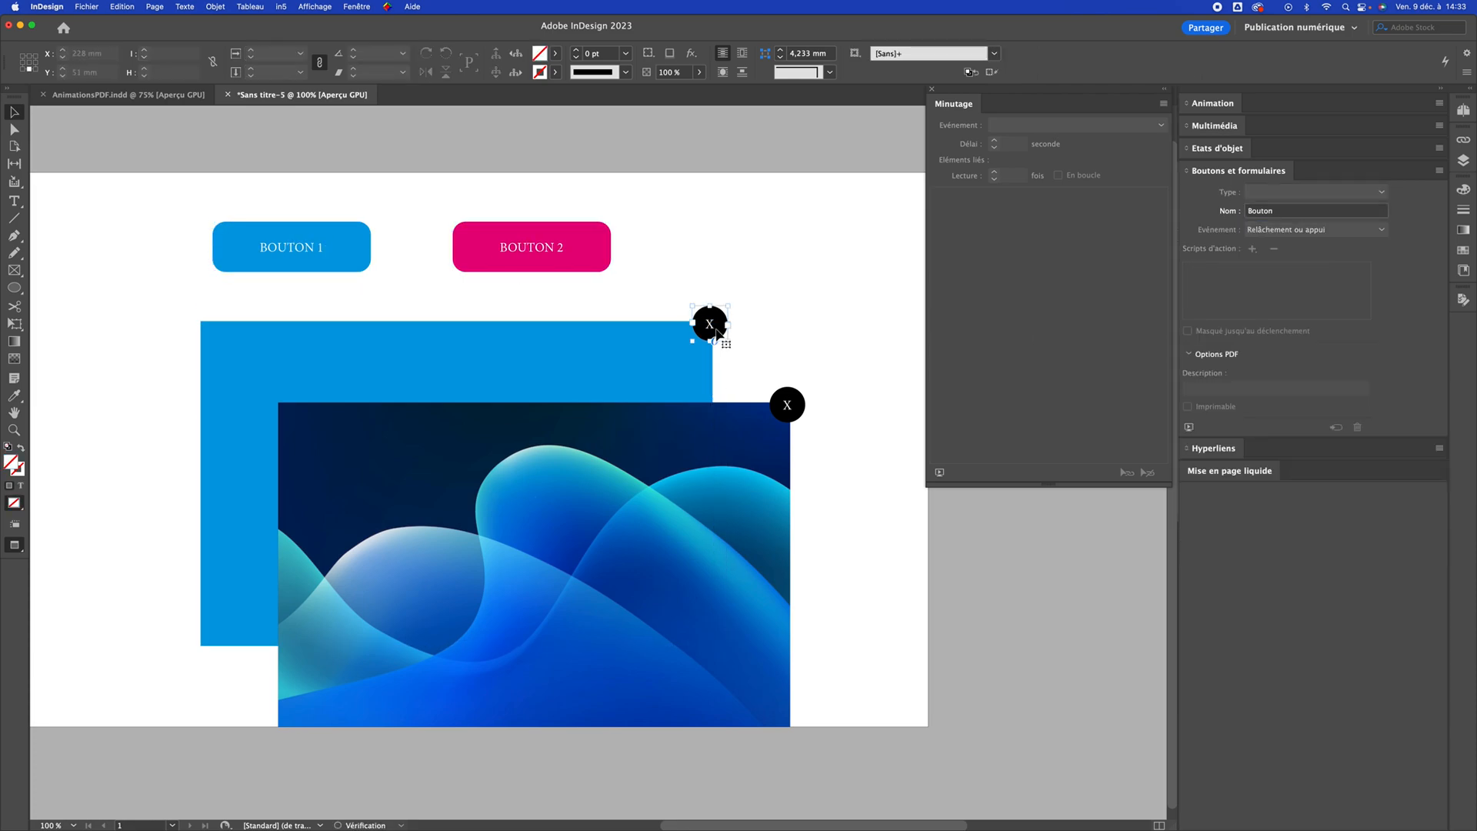
click(1306, 193)
click(1297, 206)
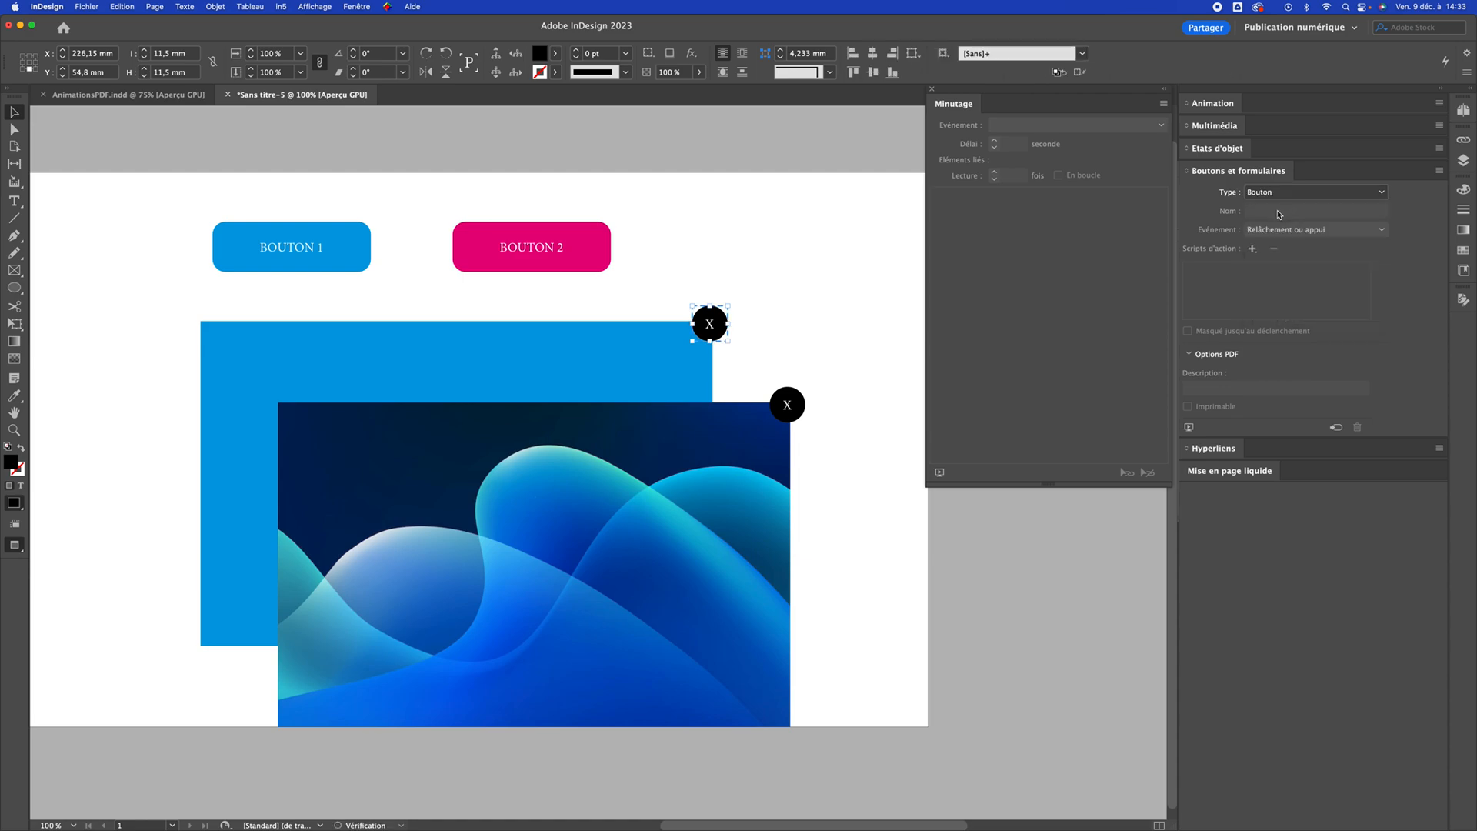
text(Close 1)
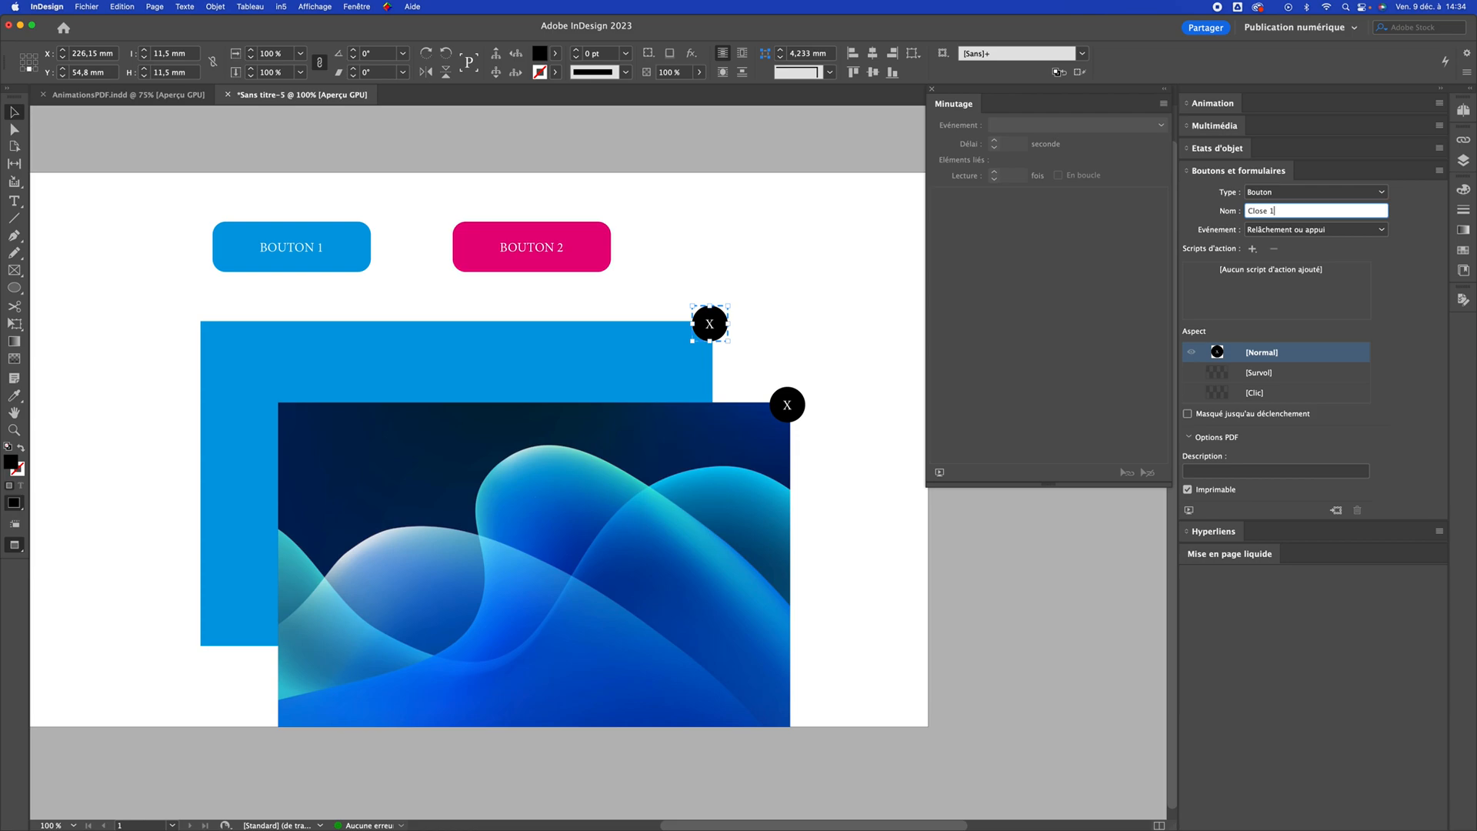
key(Return)
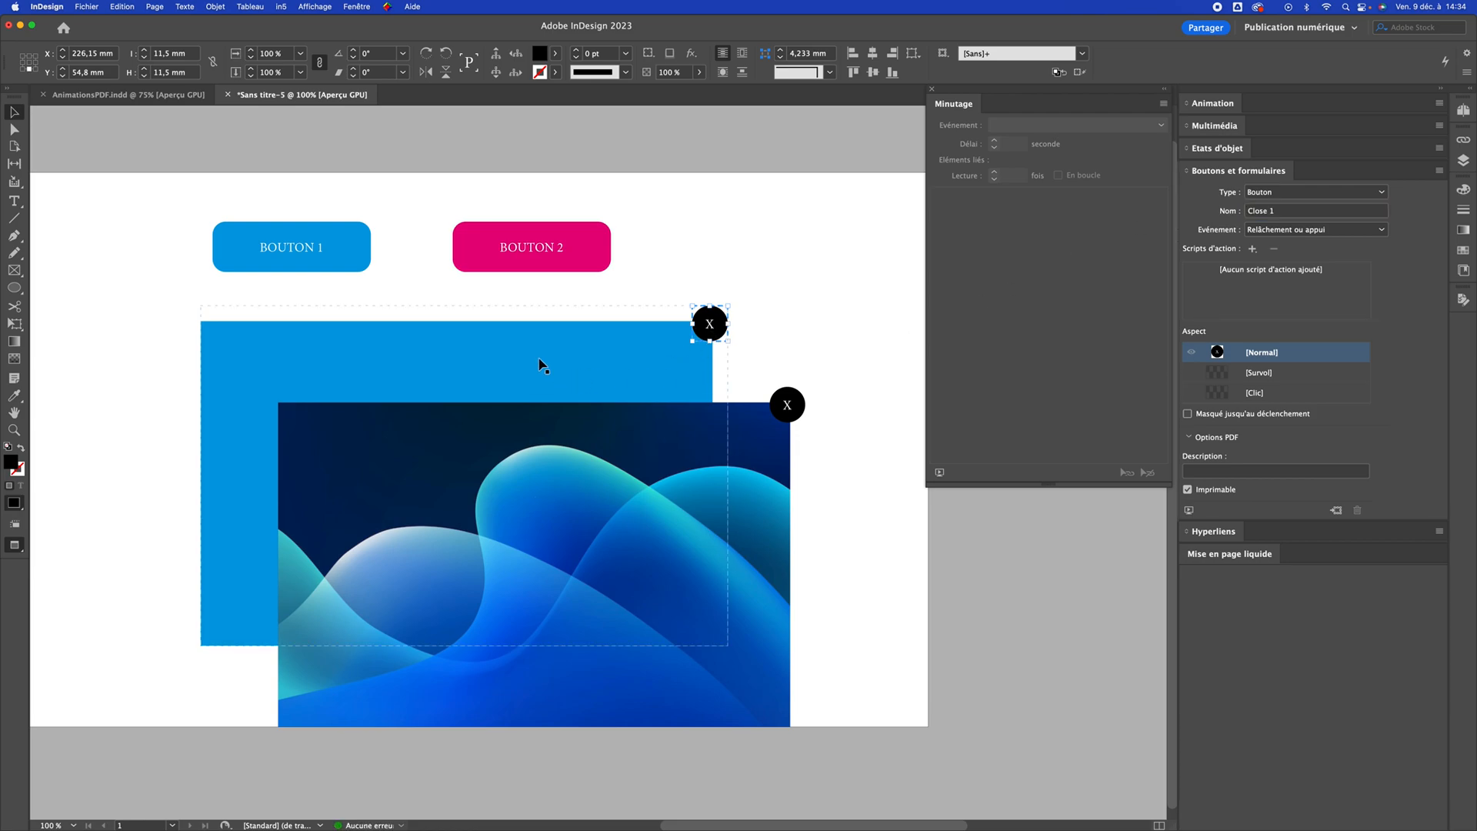
Set both the blue Visuel 1 rectangle and its Close 1 circle to stay hidden until triggered and not print
click(820, 293)
click(648, 350)
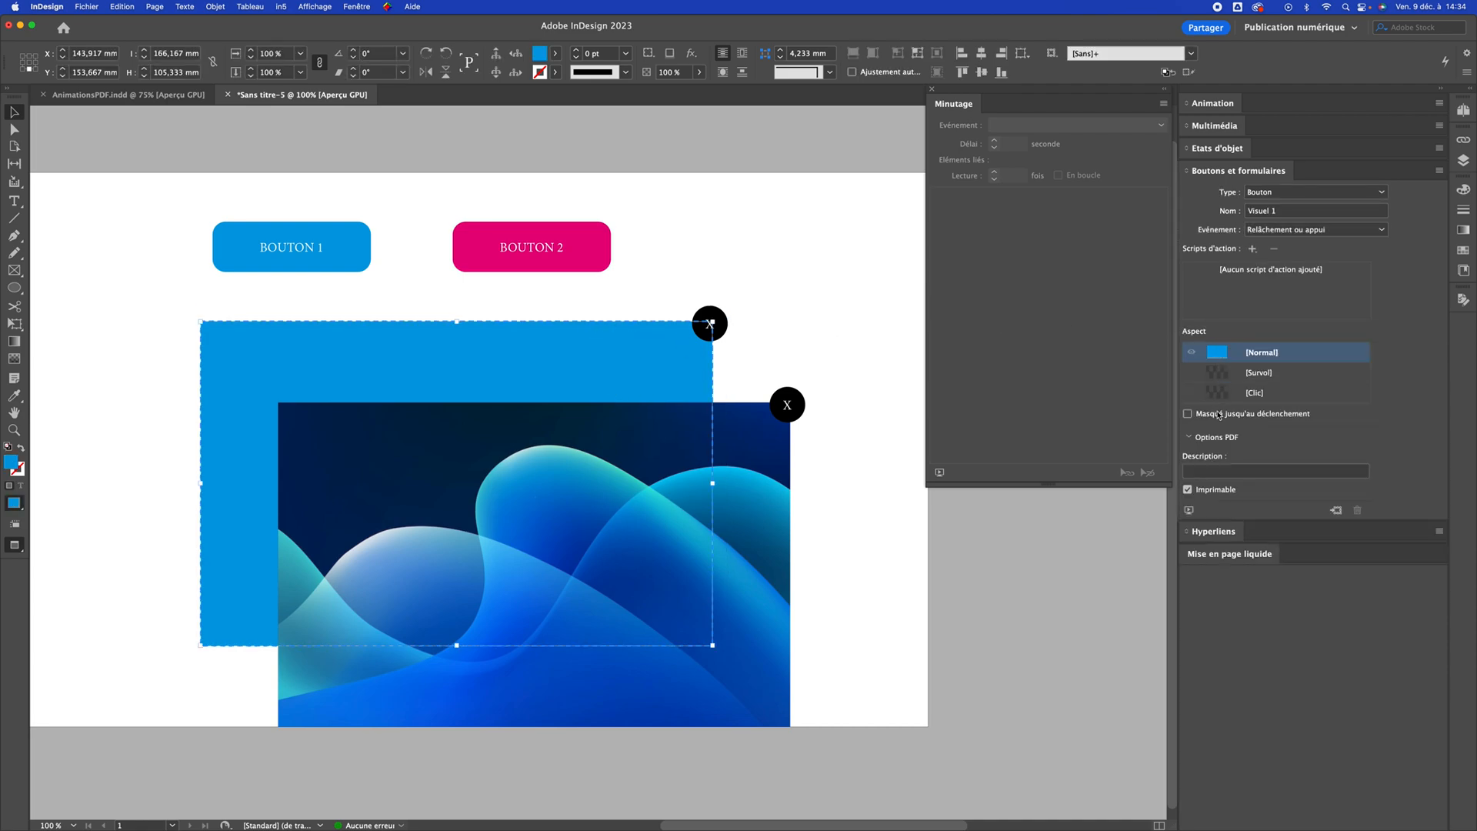
click(1209, 492)
click(709, 323)
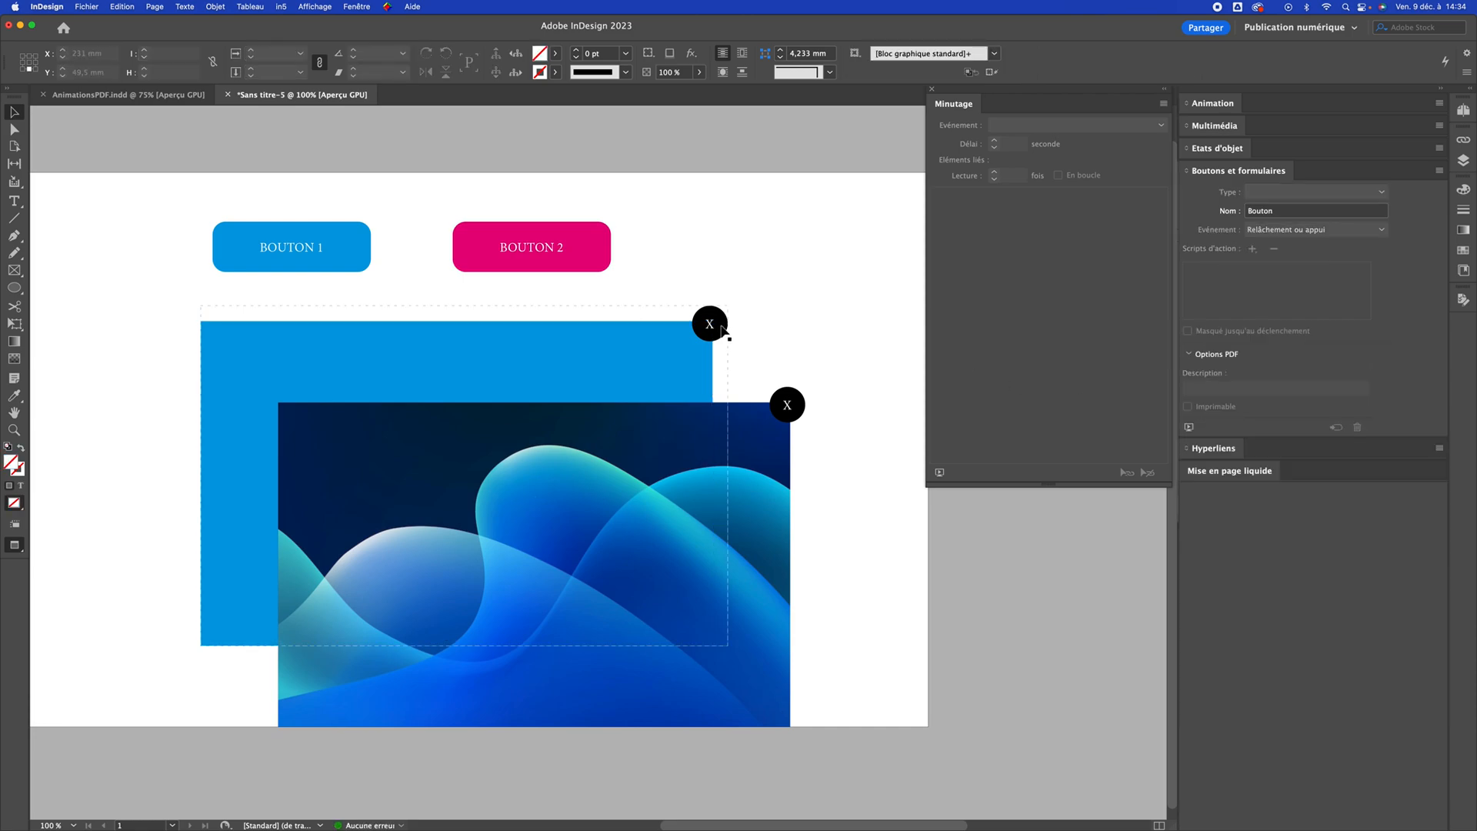
click(1217, 492)
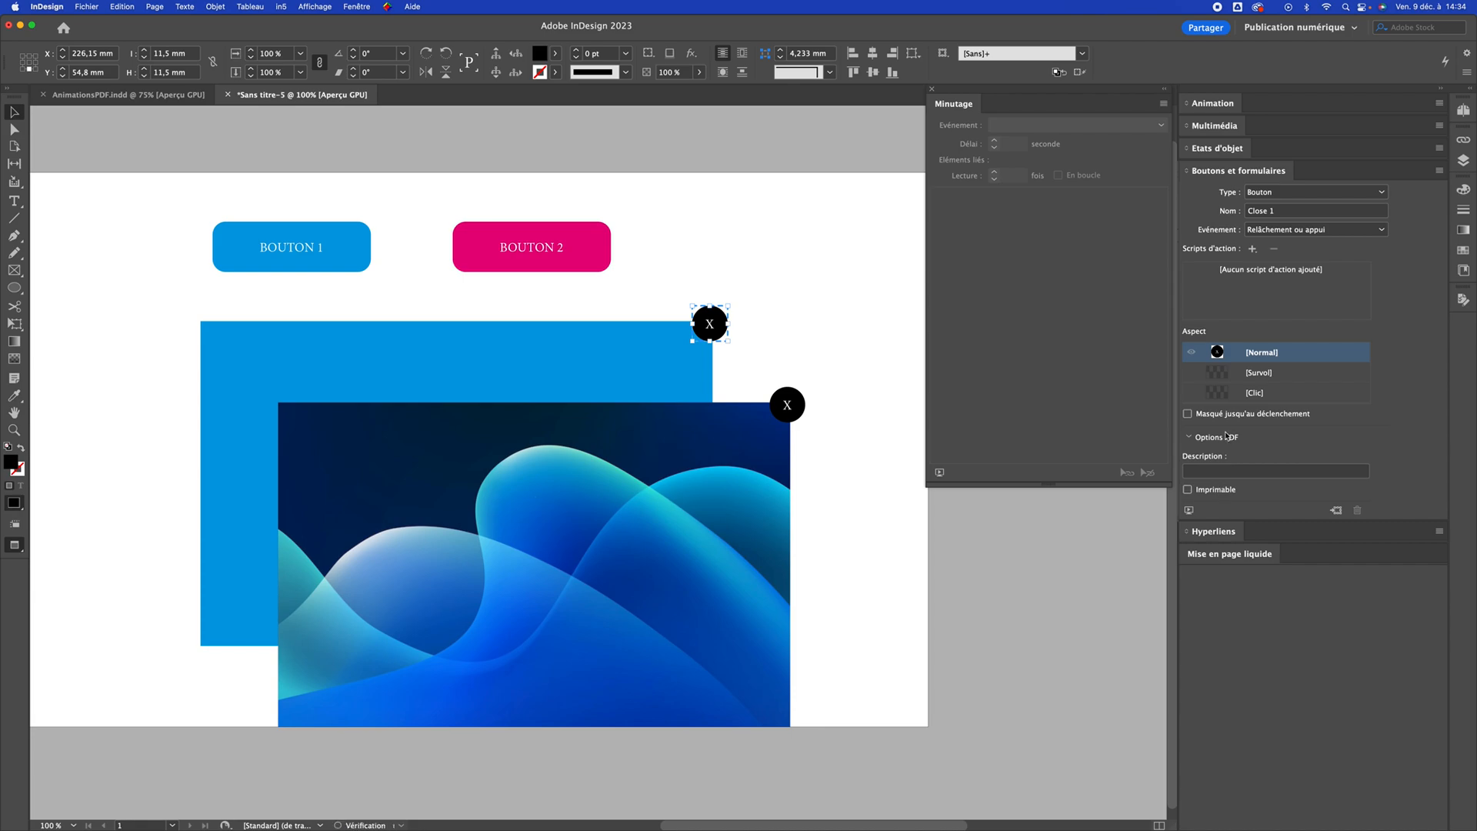
Convert the wave image into an interactive button named "Visuel 2"
click(703, 421)
click(1283, 191)
click(1262, 204)
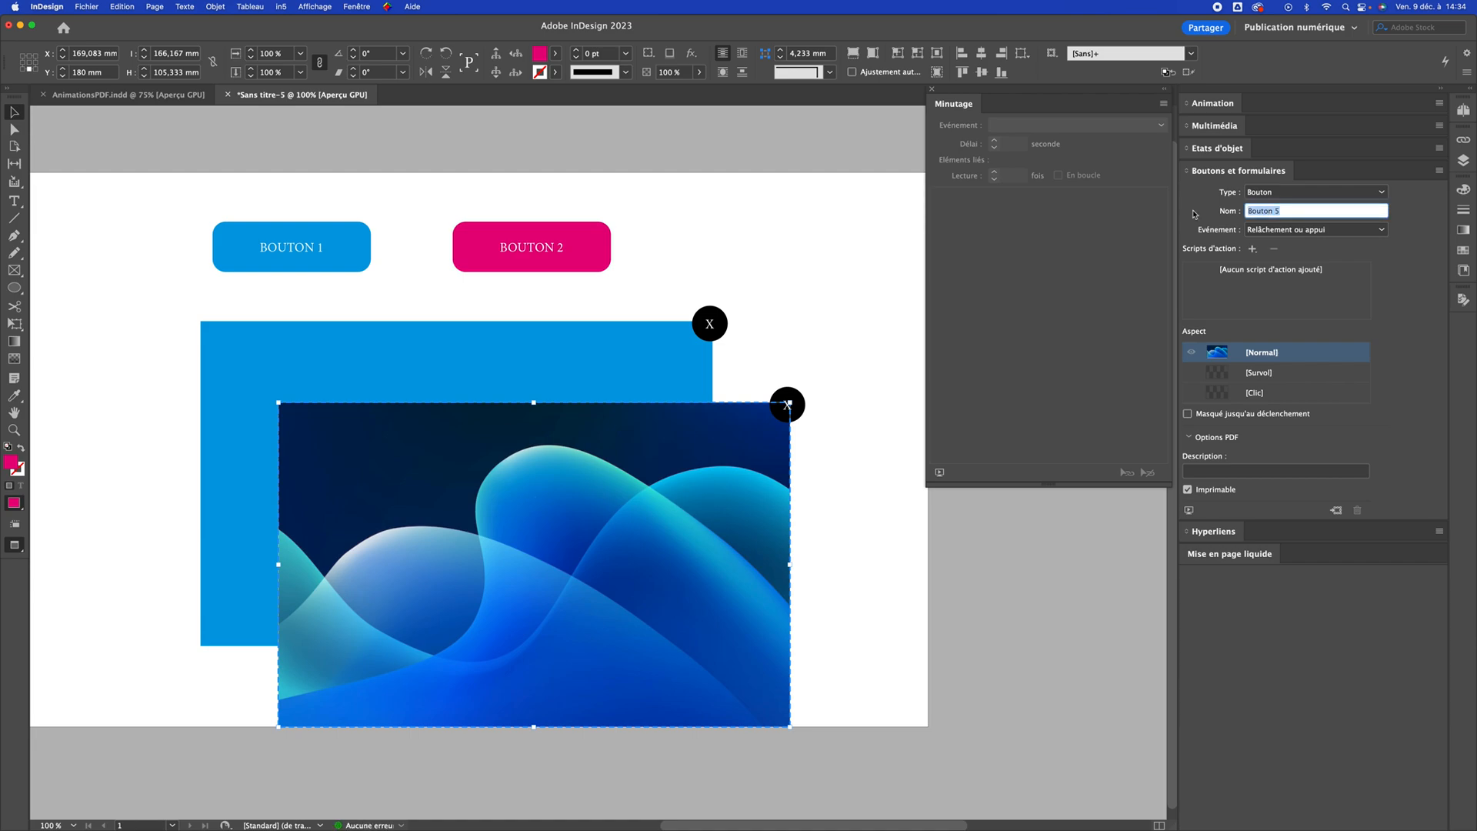
text(Visuel)
key(Return)
Convert the X circle on the wave image's corner into an interactive button named "Close 2"
click(796, 404)
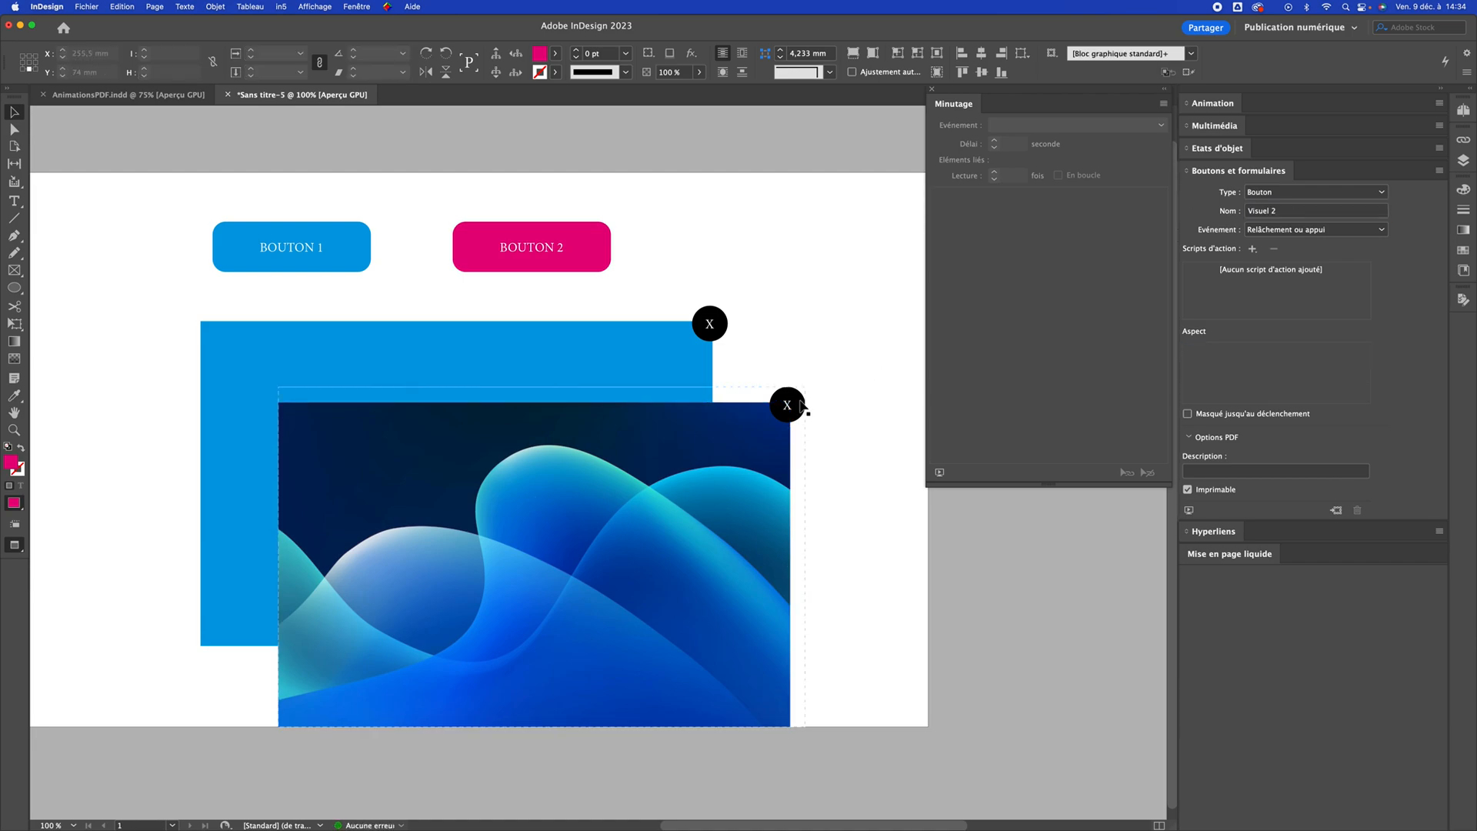
click(1282, 191)
click(1283, 206)
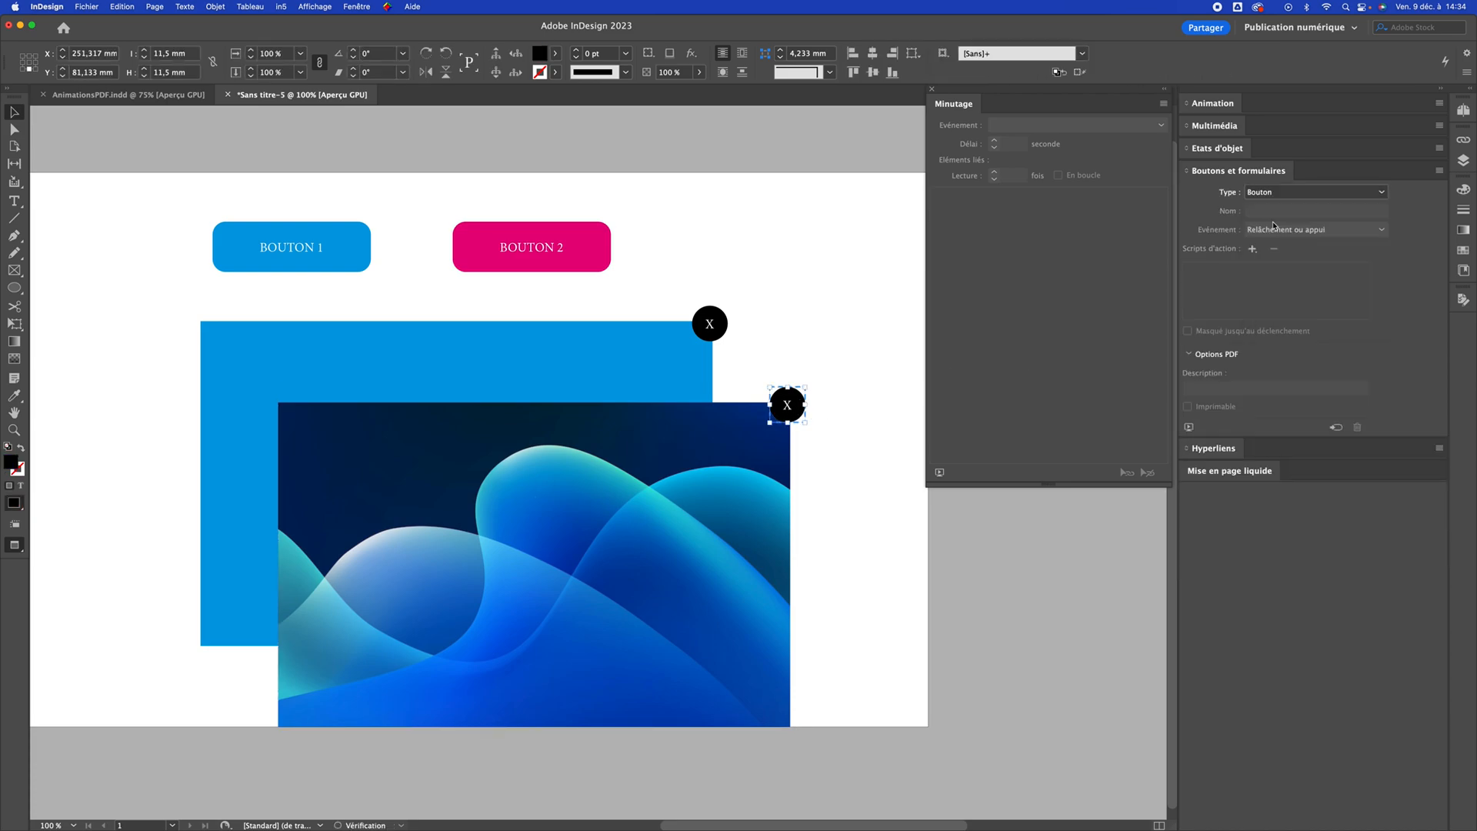
click(1282, 212)
text(Close 2)
key(Return)
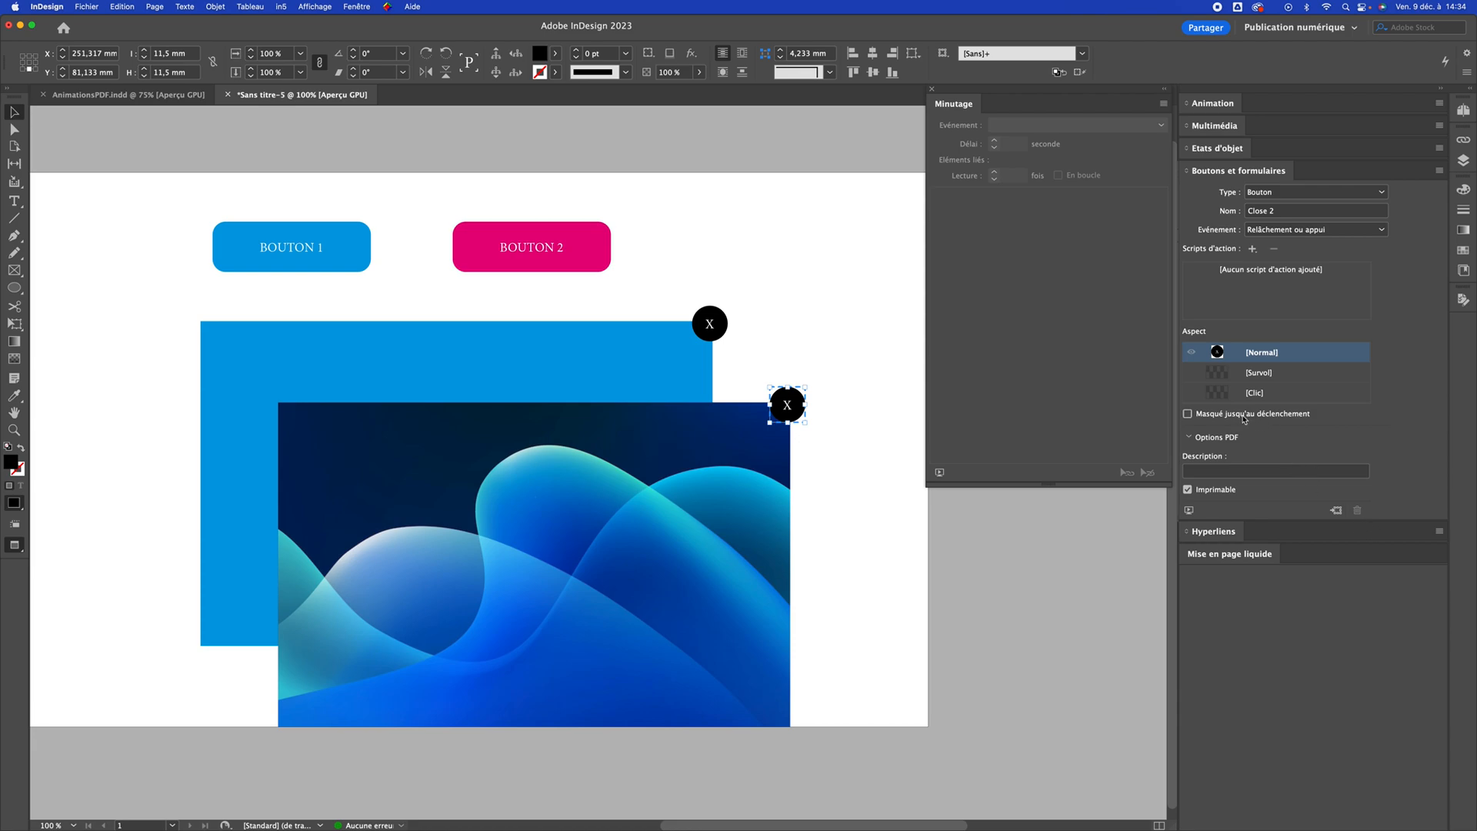
Set both the Close 2 circle and the Visuel 2 image to stay hidden until triggered and not print
click(1234, 417)
click(1213, 492)
click(534, 564)
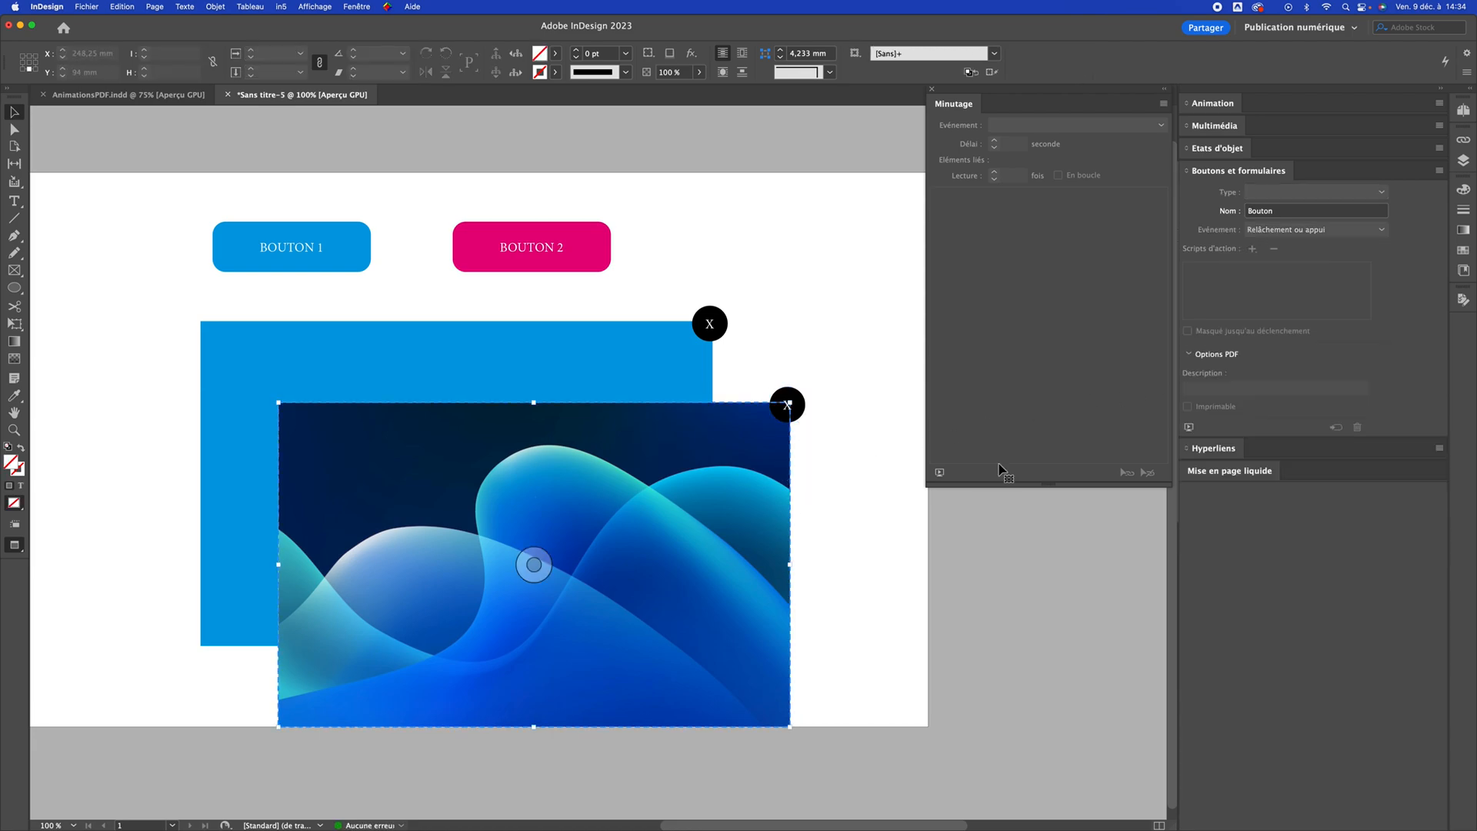
click(1212, 491)
click(1214, 417)
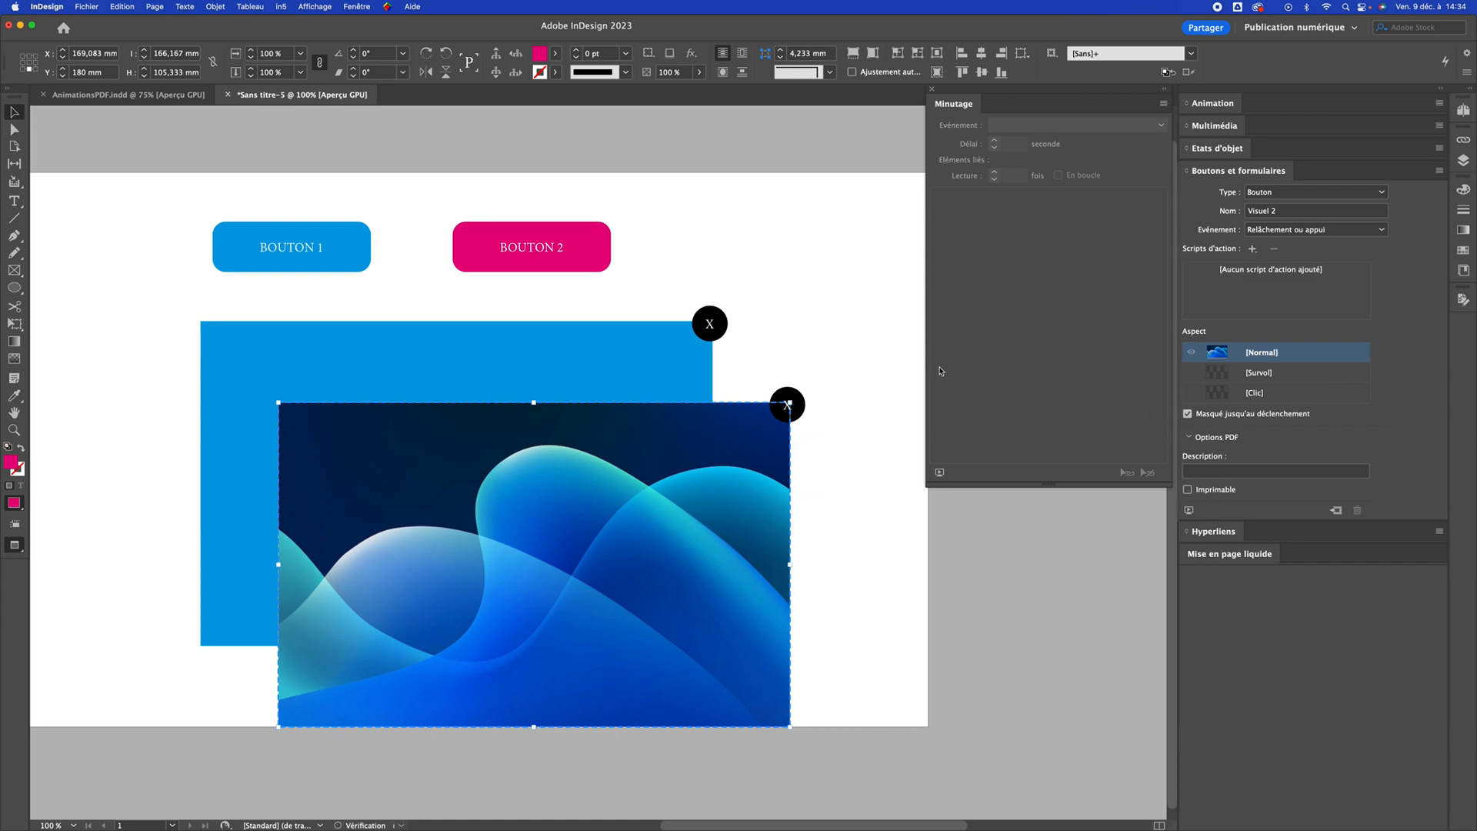
click(849, 311)
Give Bouton 1 an "Afficher/Masquer les boutons et les formulaires" action that shows Visuel 1 and Close 1
click(304, 265)
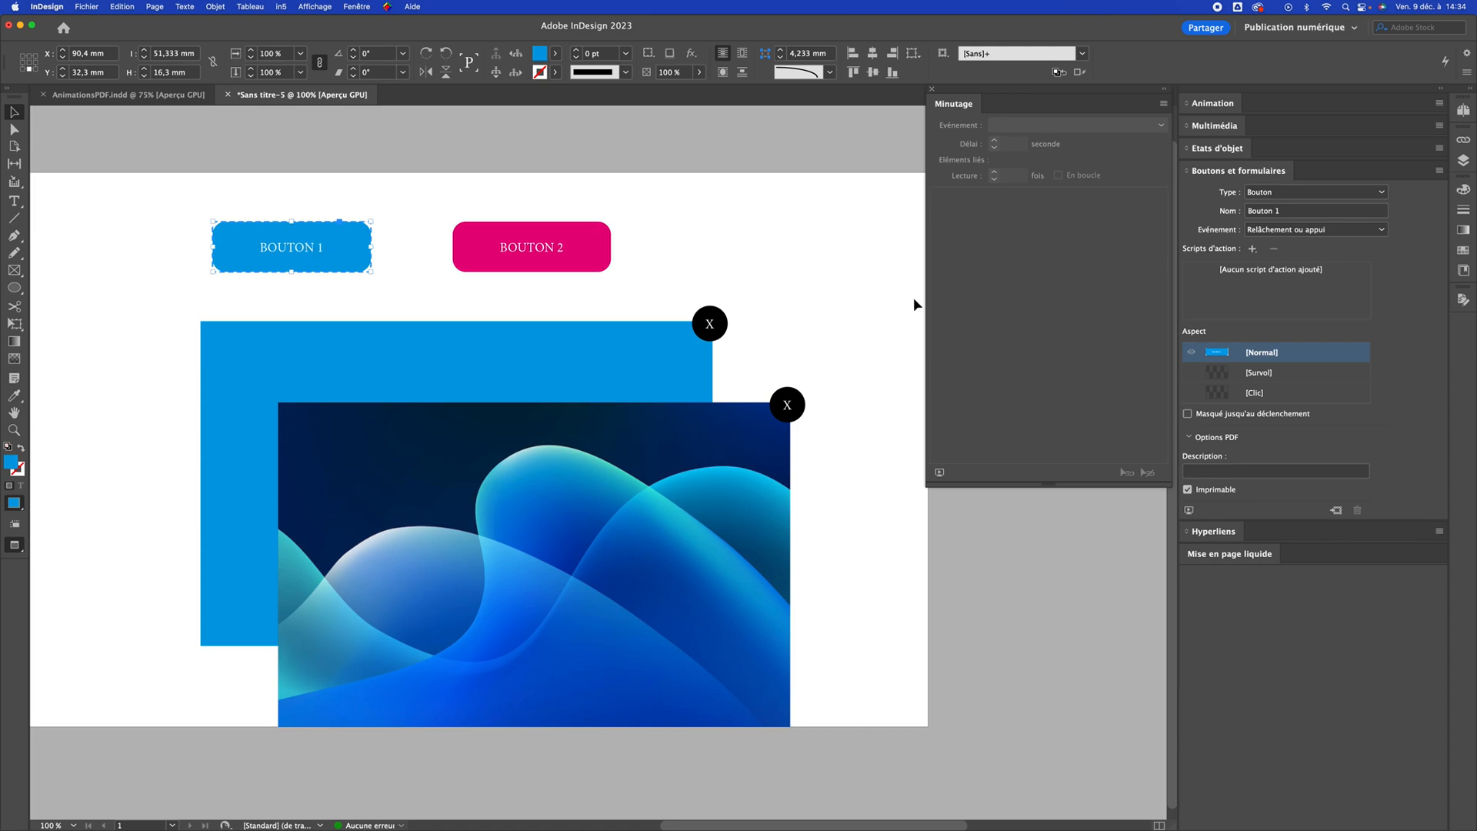
click(1254, 250)
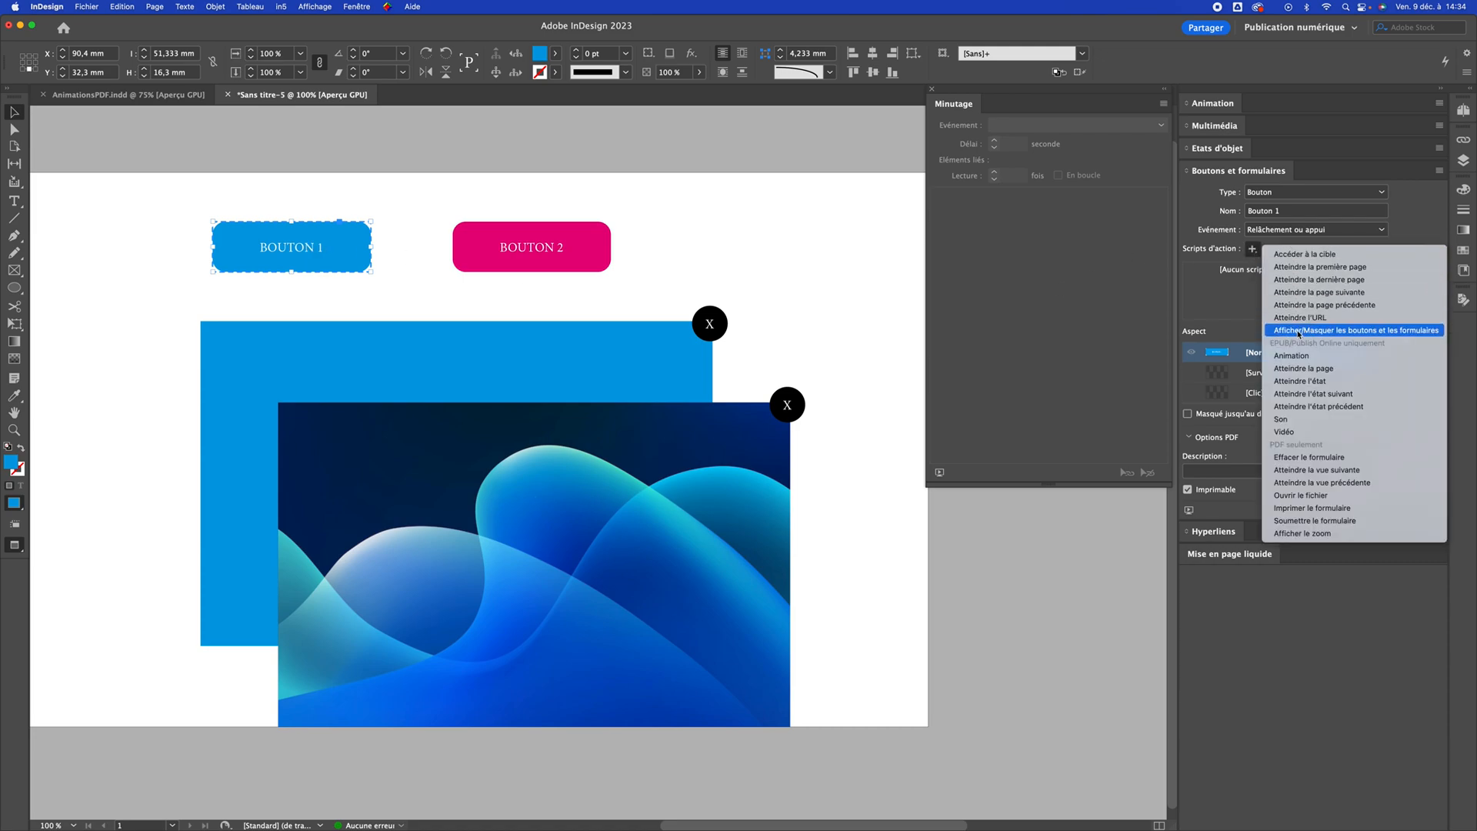
click(1389, 330)
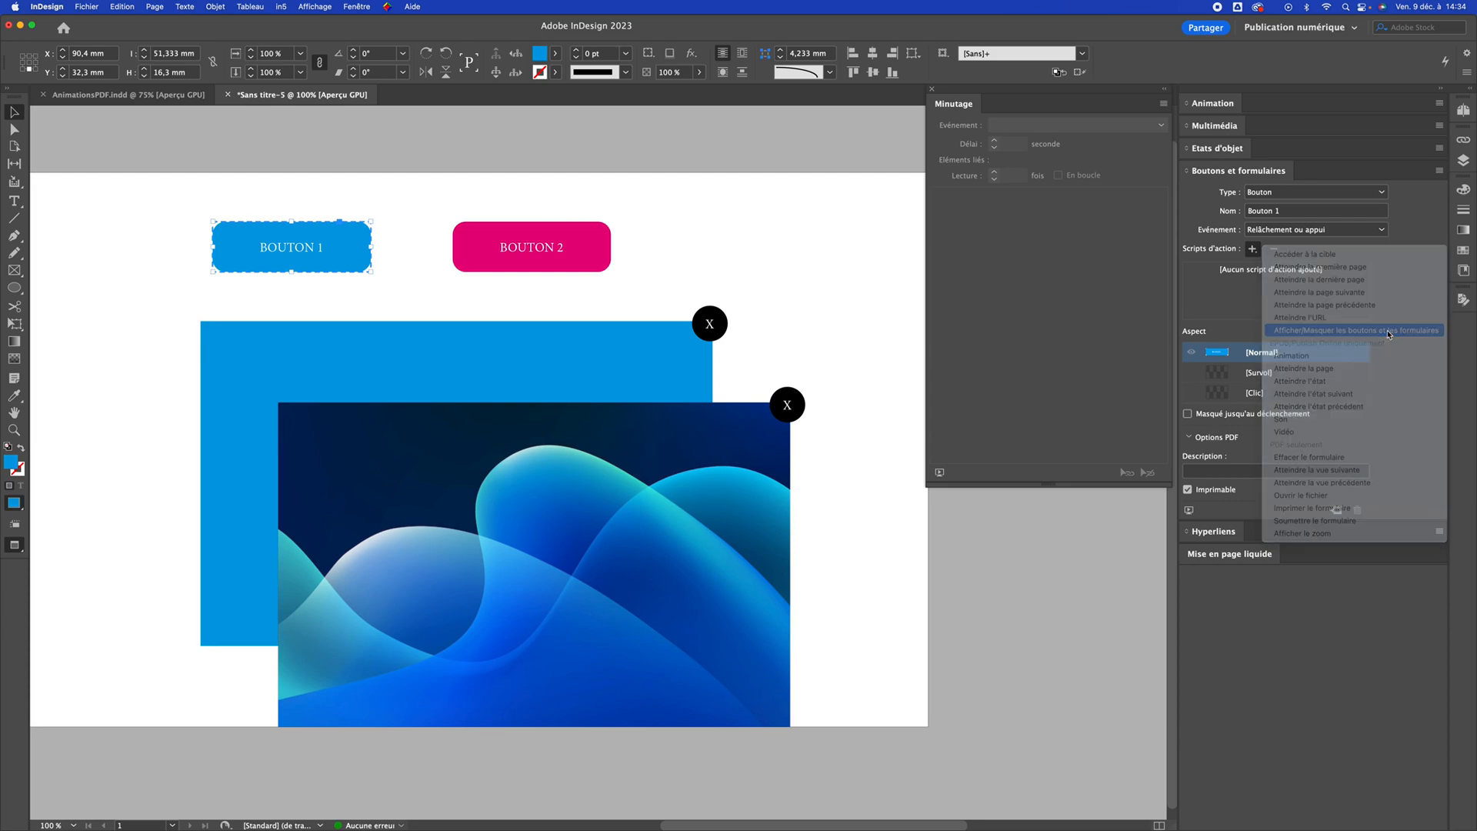
drag(1367, 350, 1368, 375)
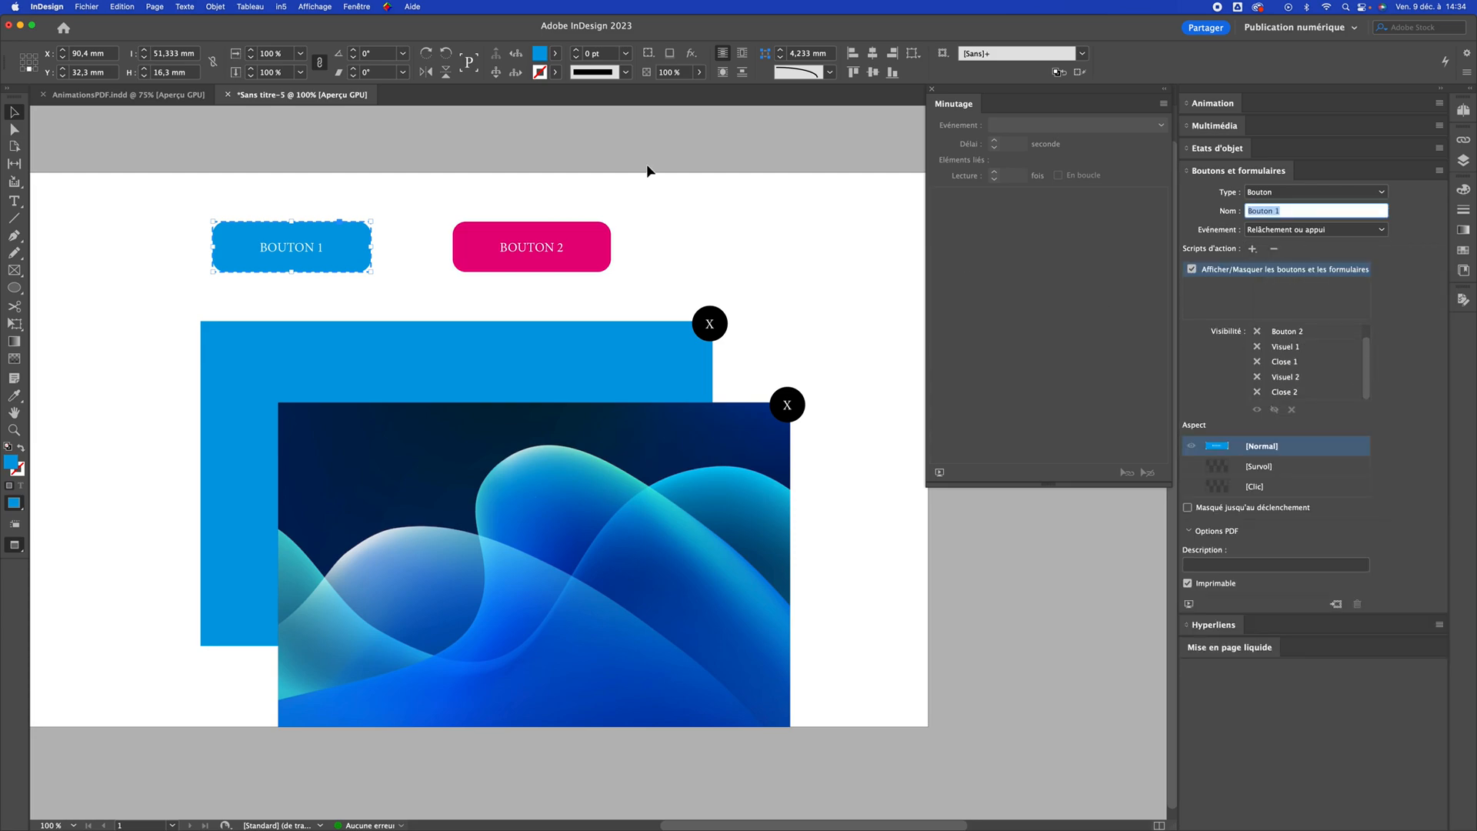
drag(1368, 370, 1368, 347)
drag(1368, 341, 1367, 383)
click(1259, 353)
click(1259, 352)
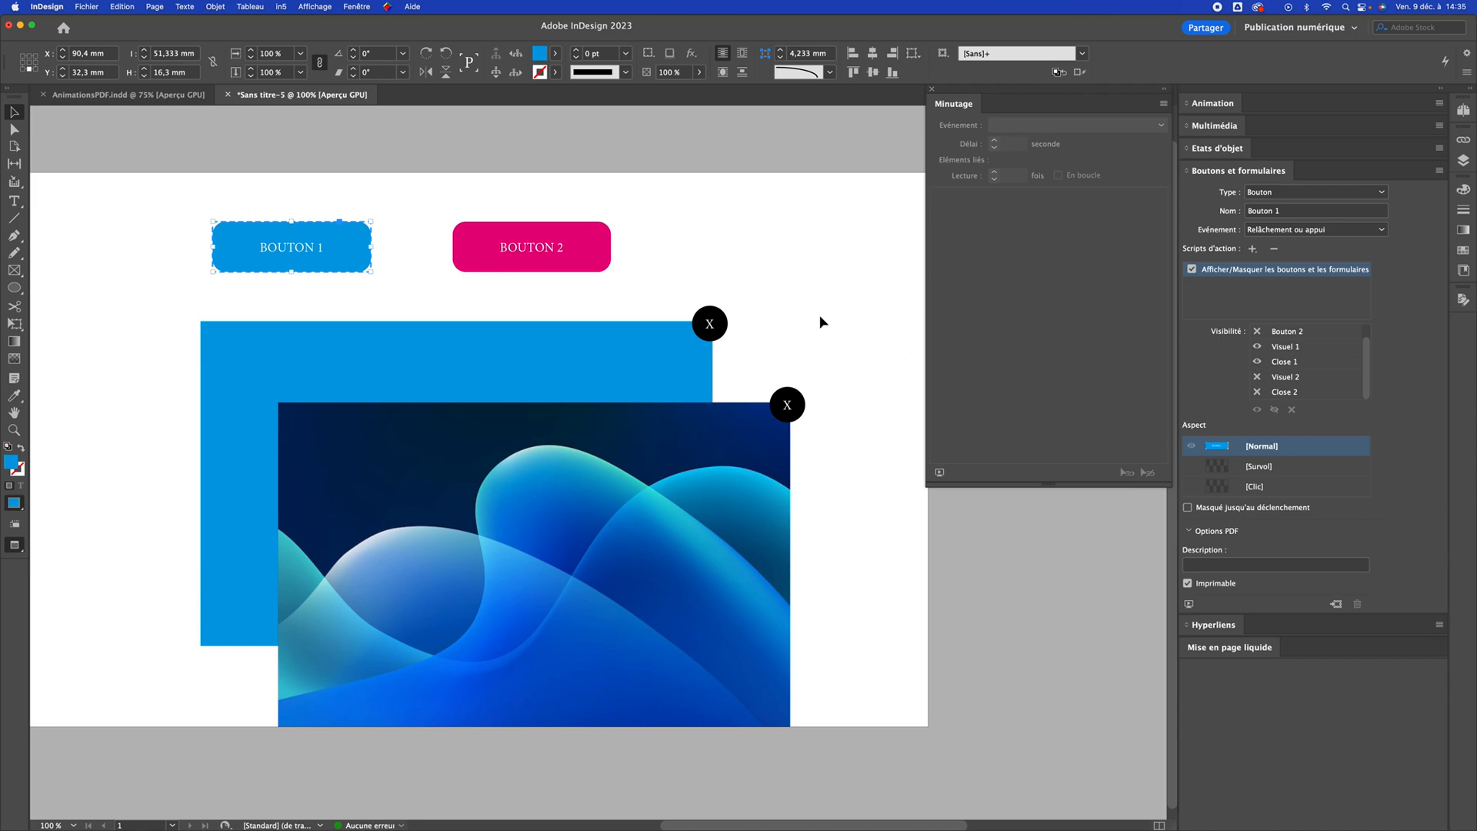
click(804, 299)
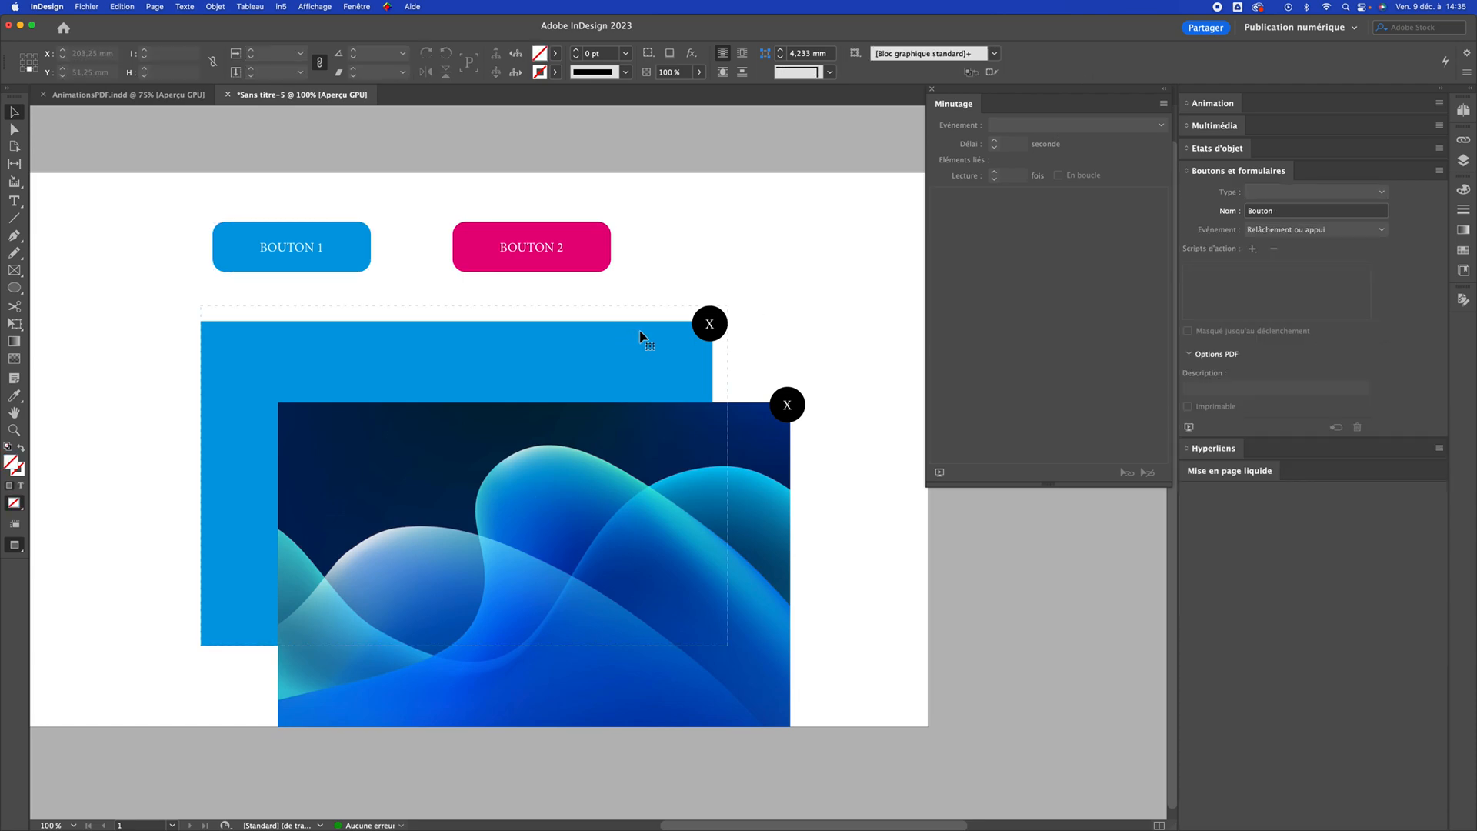
click(641, 336)
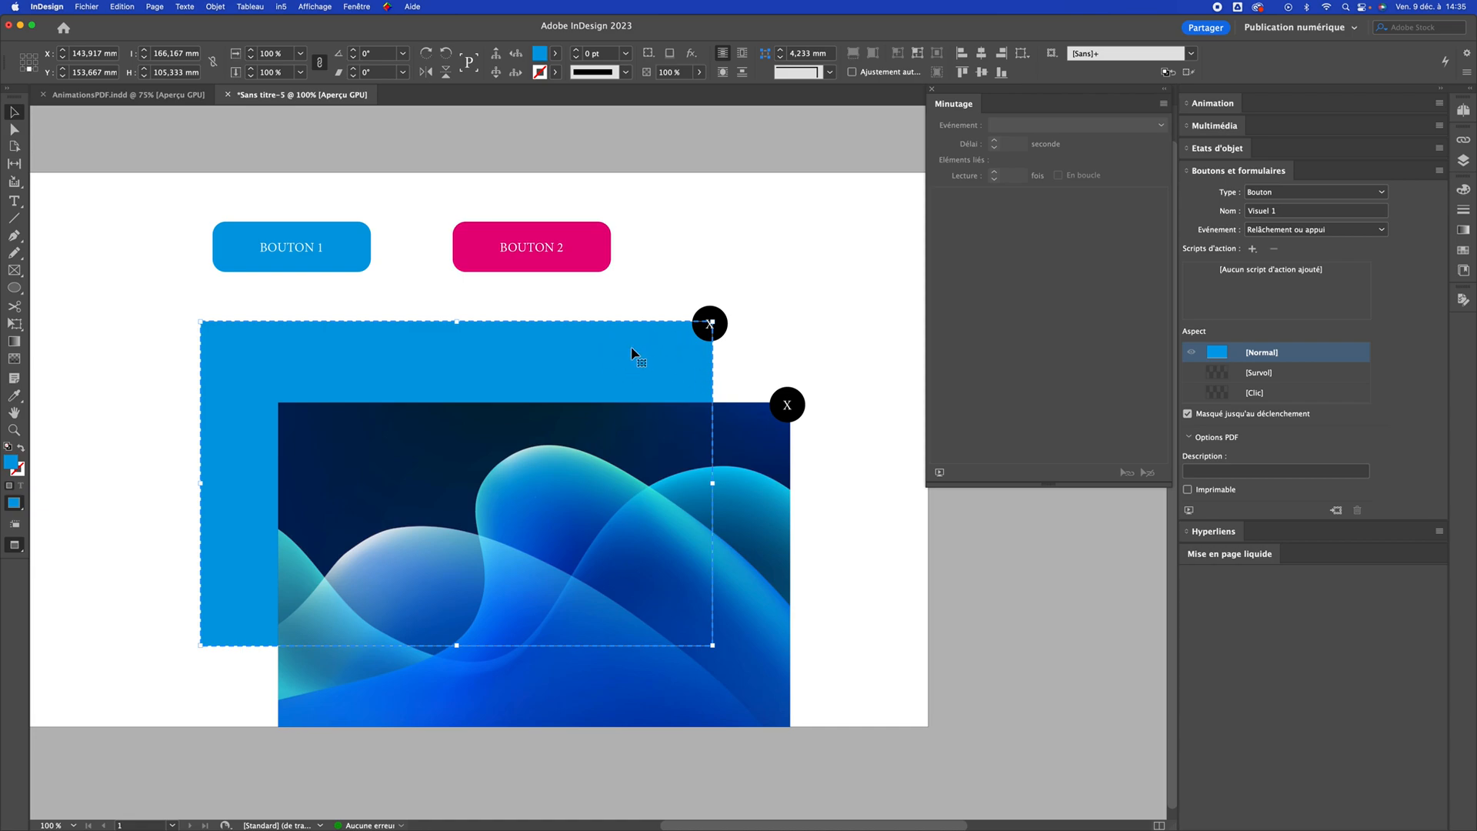
click(1253, 249)
click(740, 321)
click(737, 325)
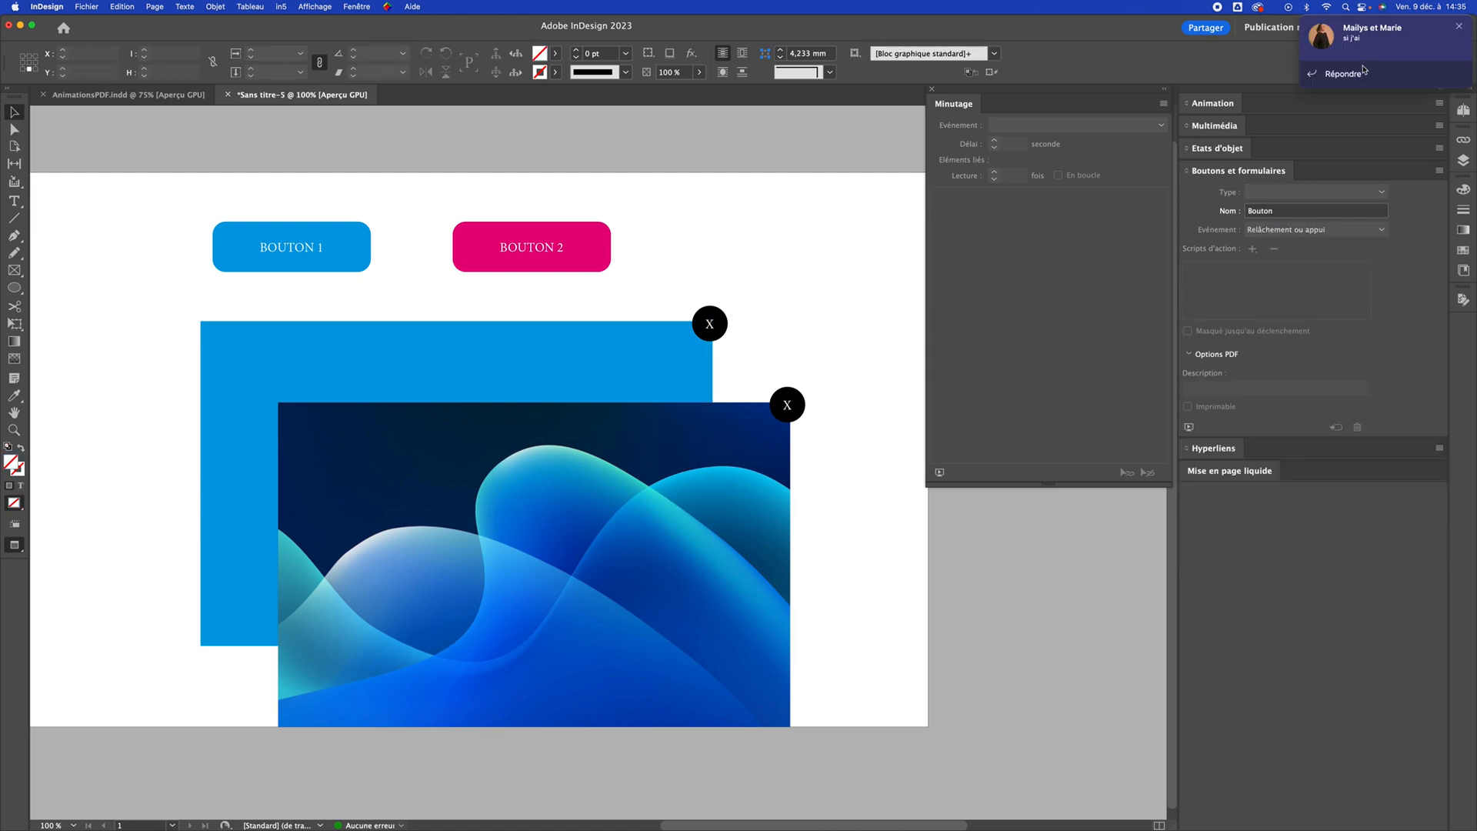
click(1460, 26)
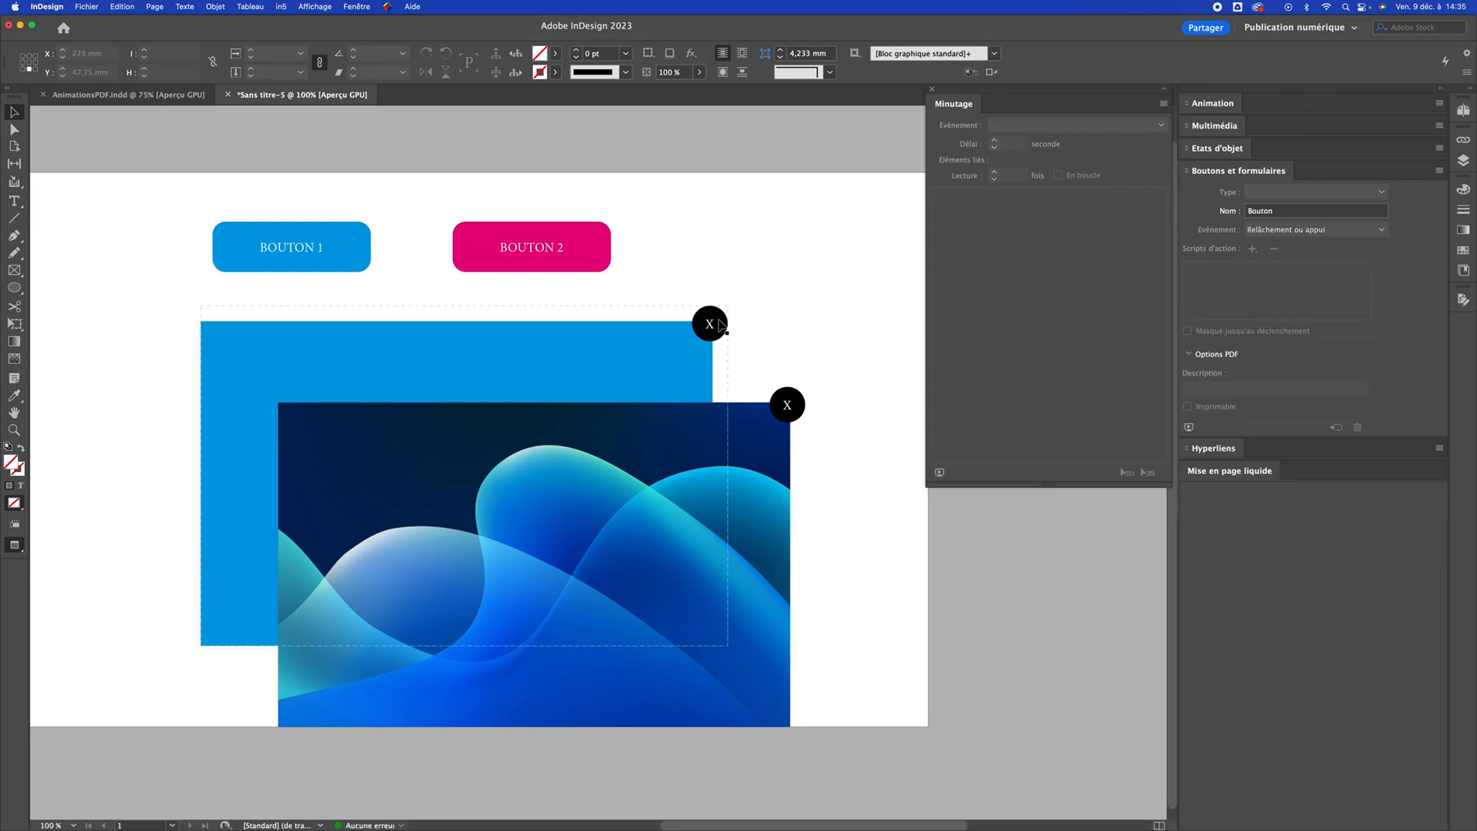
Give the Close 1 circle an "Afficher/Masquer les boutons et les formulaires" action that hides Visuel 1 and Close 1
click(706, 323)
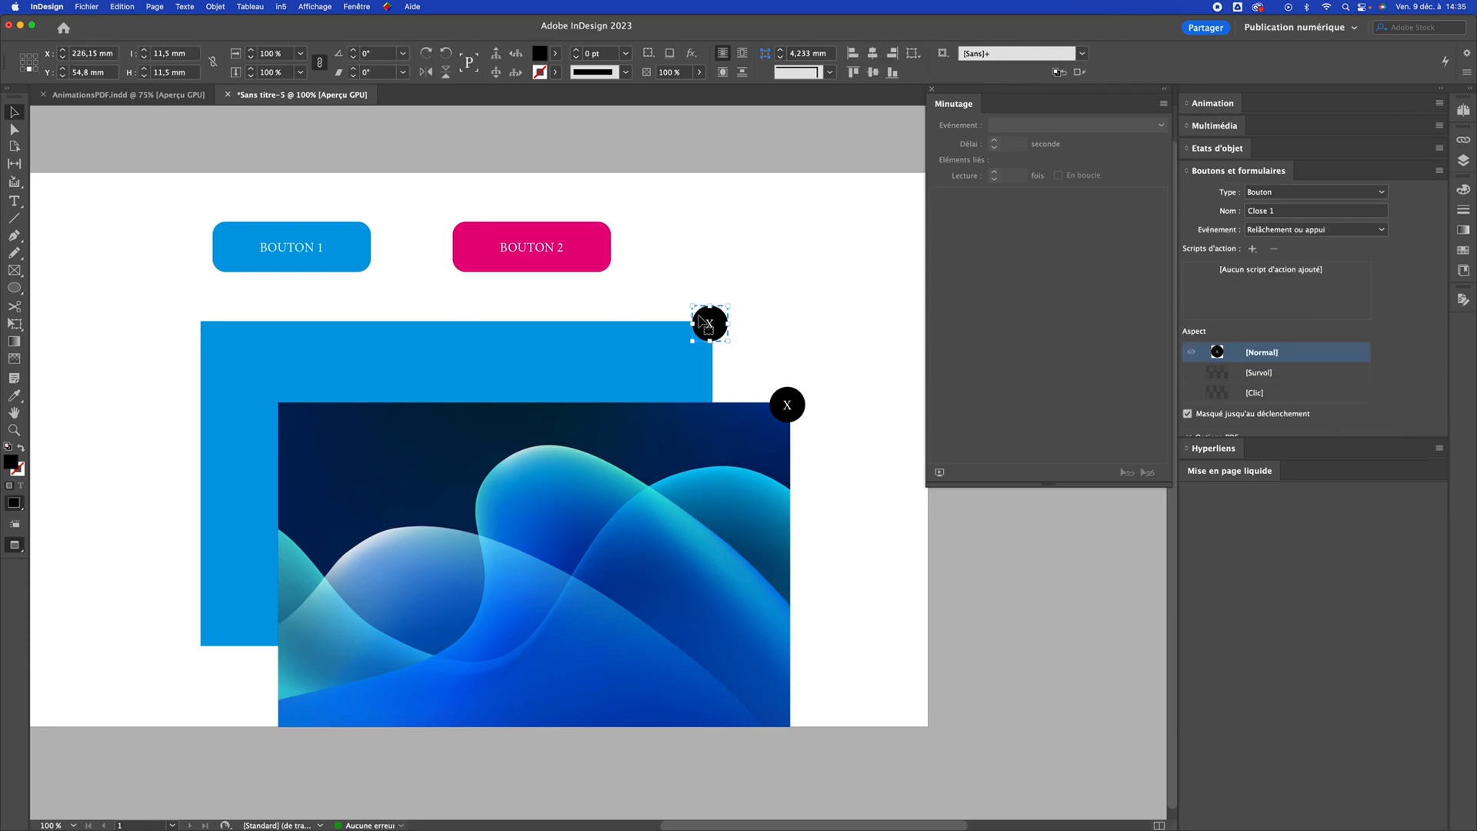
click(1254, 249)
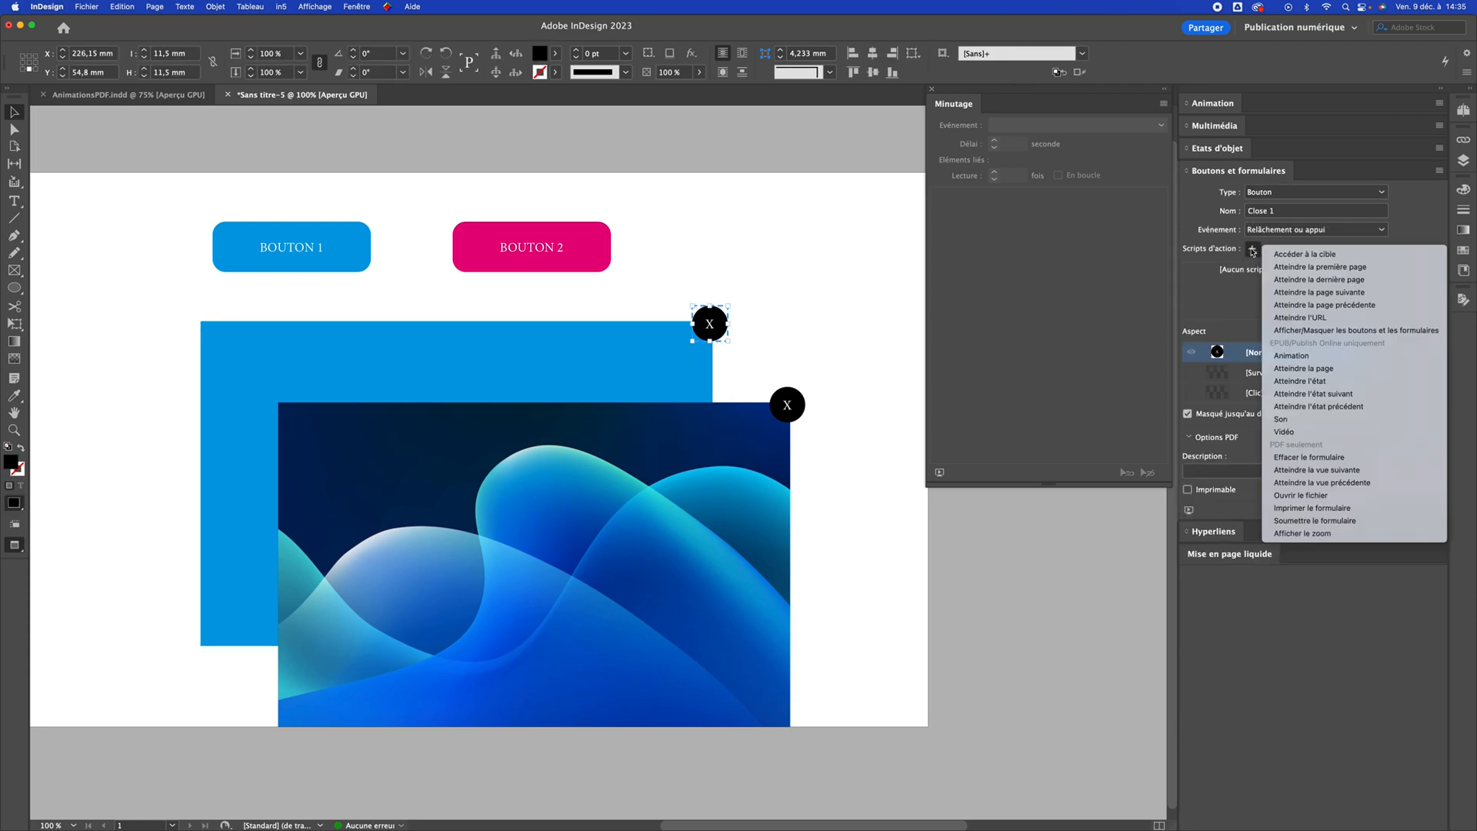
click(1314, 332)
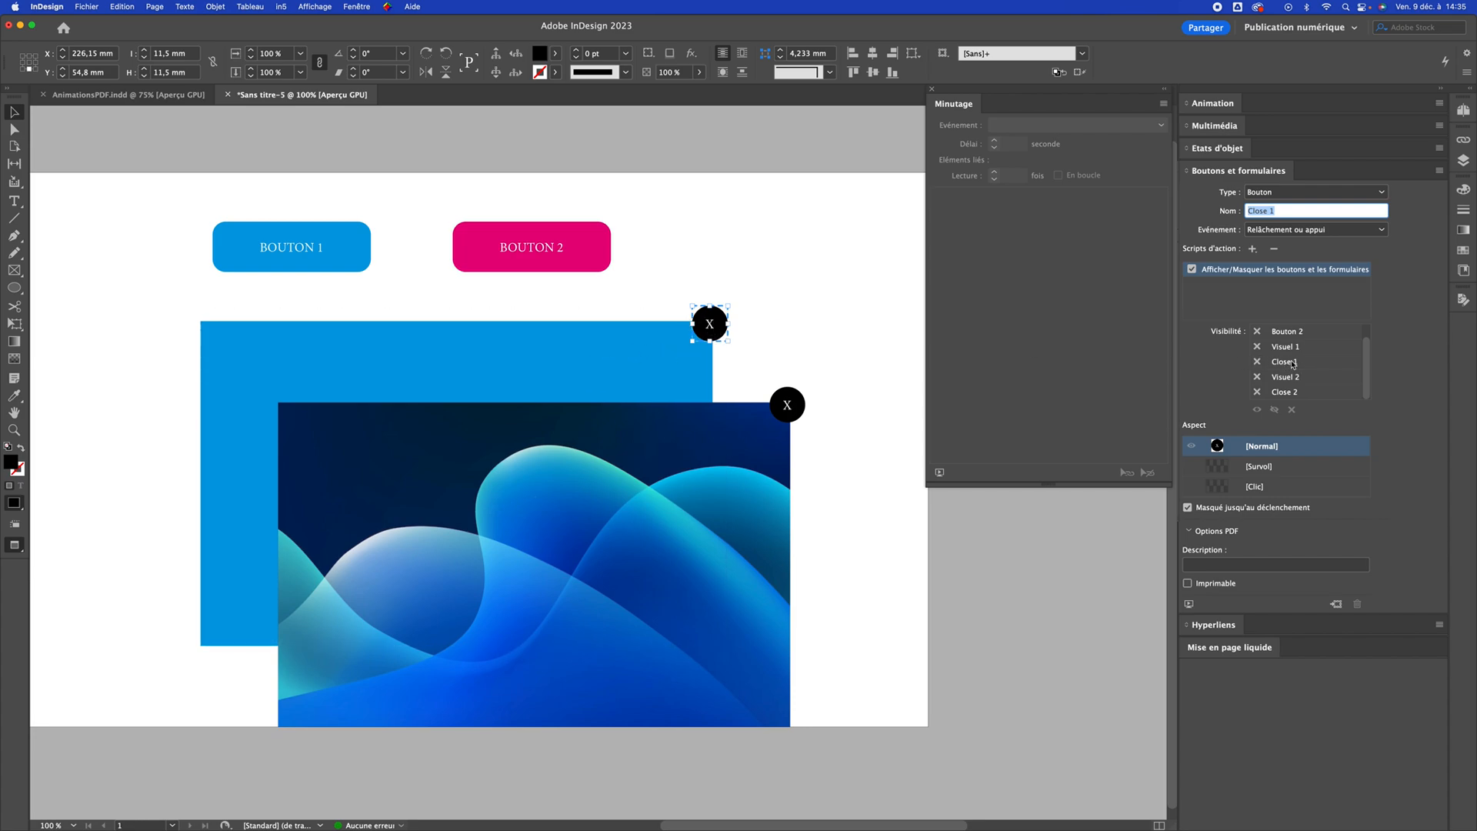
click(1258, 348)
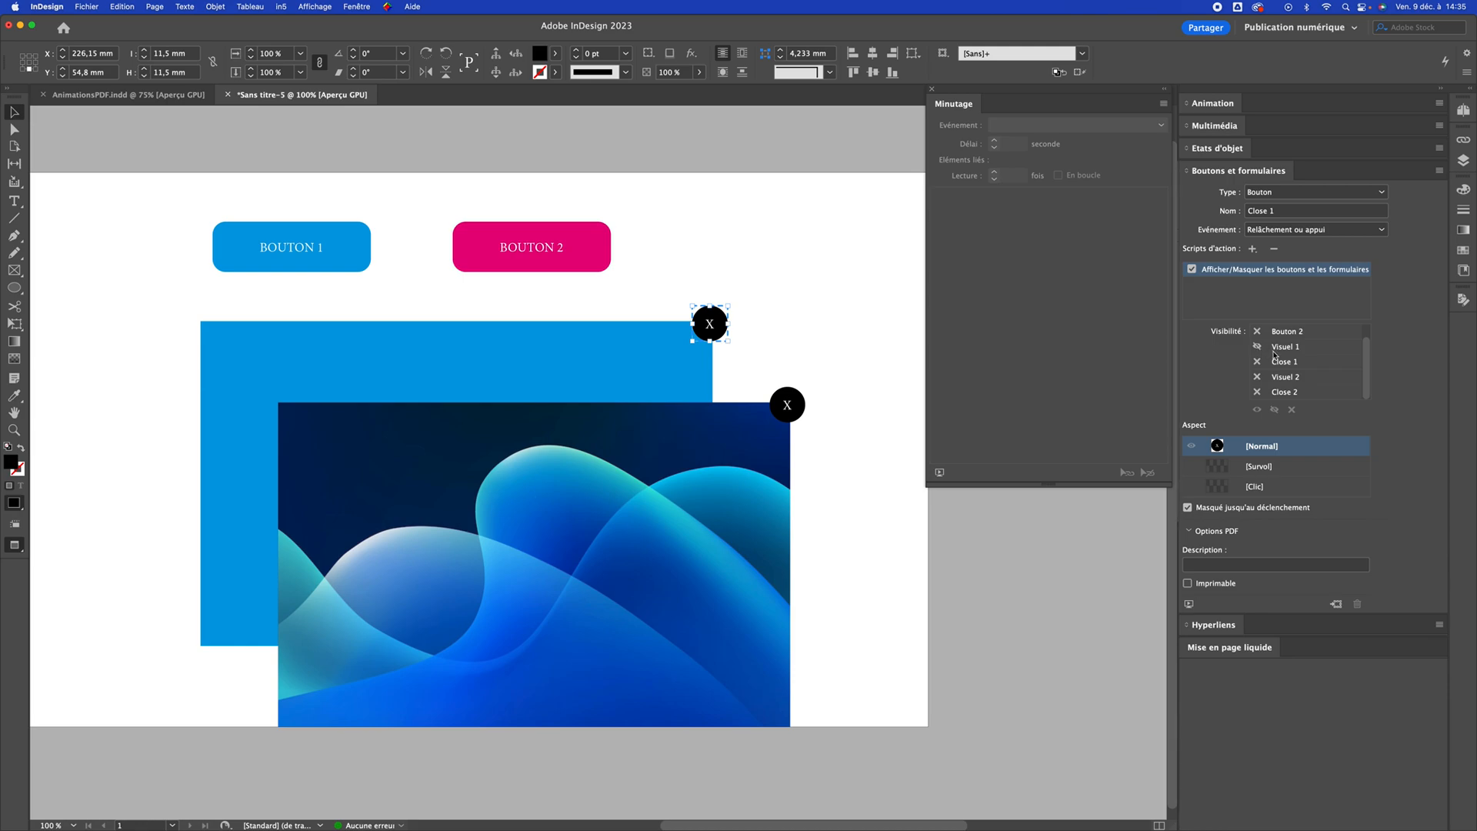
click(1258, 364)
click(844, 317)
Give Bouton 2 an "Afficher/Masquer les boutons et les formulaires" action that shows Visuel 2 and Close 2
click(547, 259)
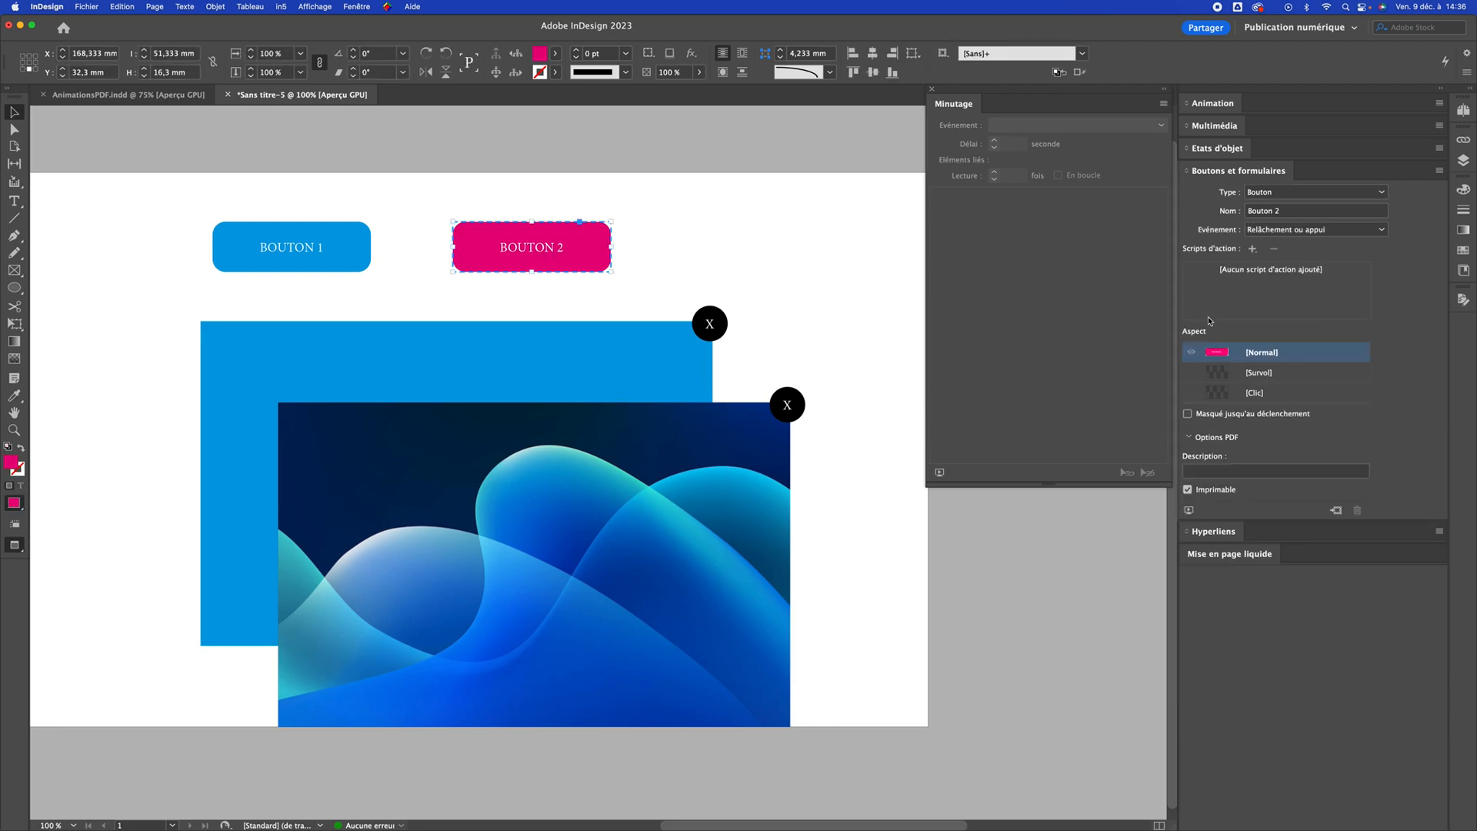
click(1277, 230)
click(1300, 244)
click(1252, 249)
click(1324, 330)
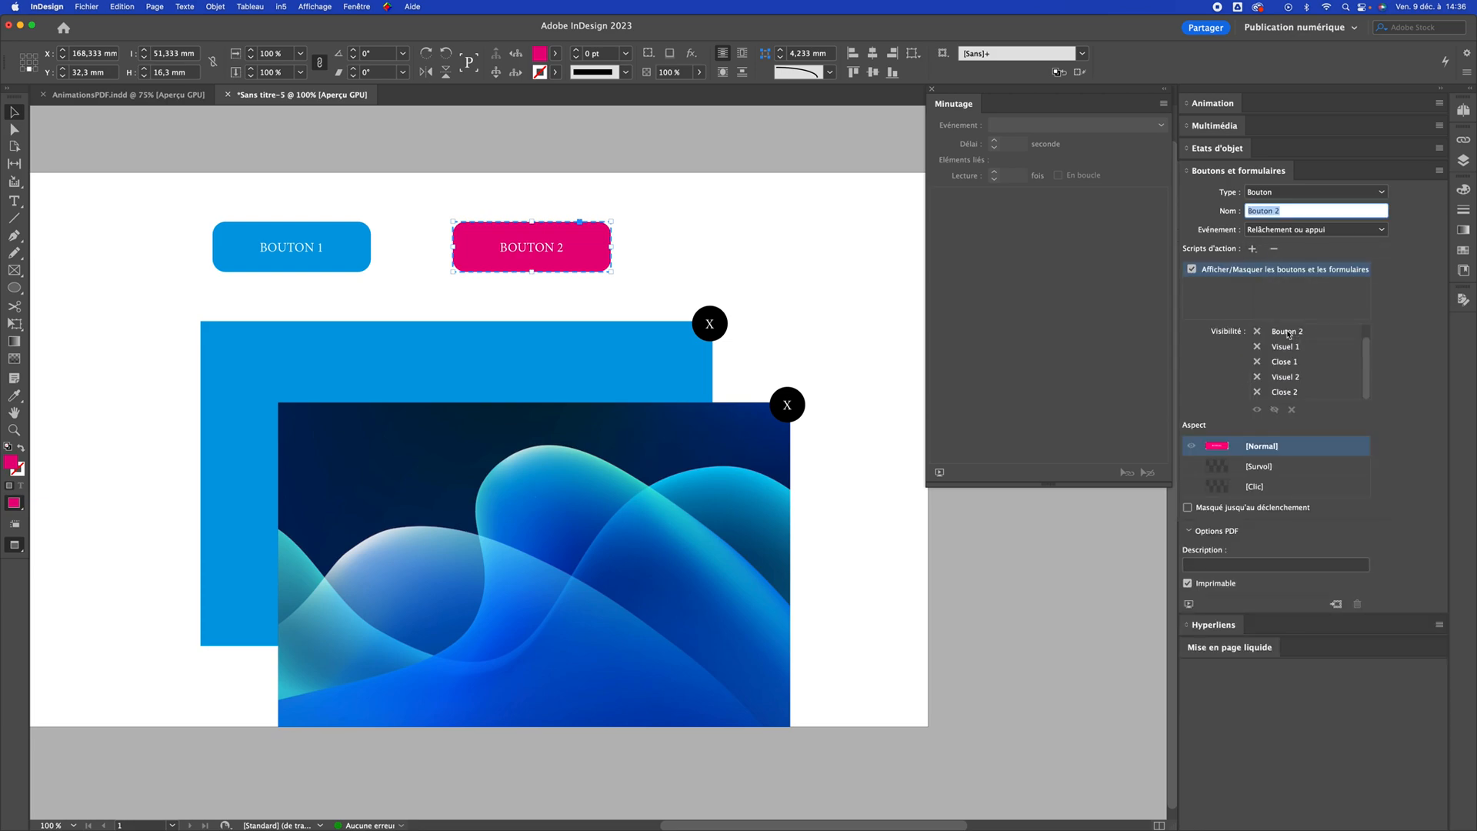
click(760, 428)
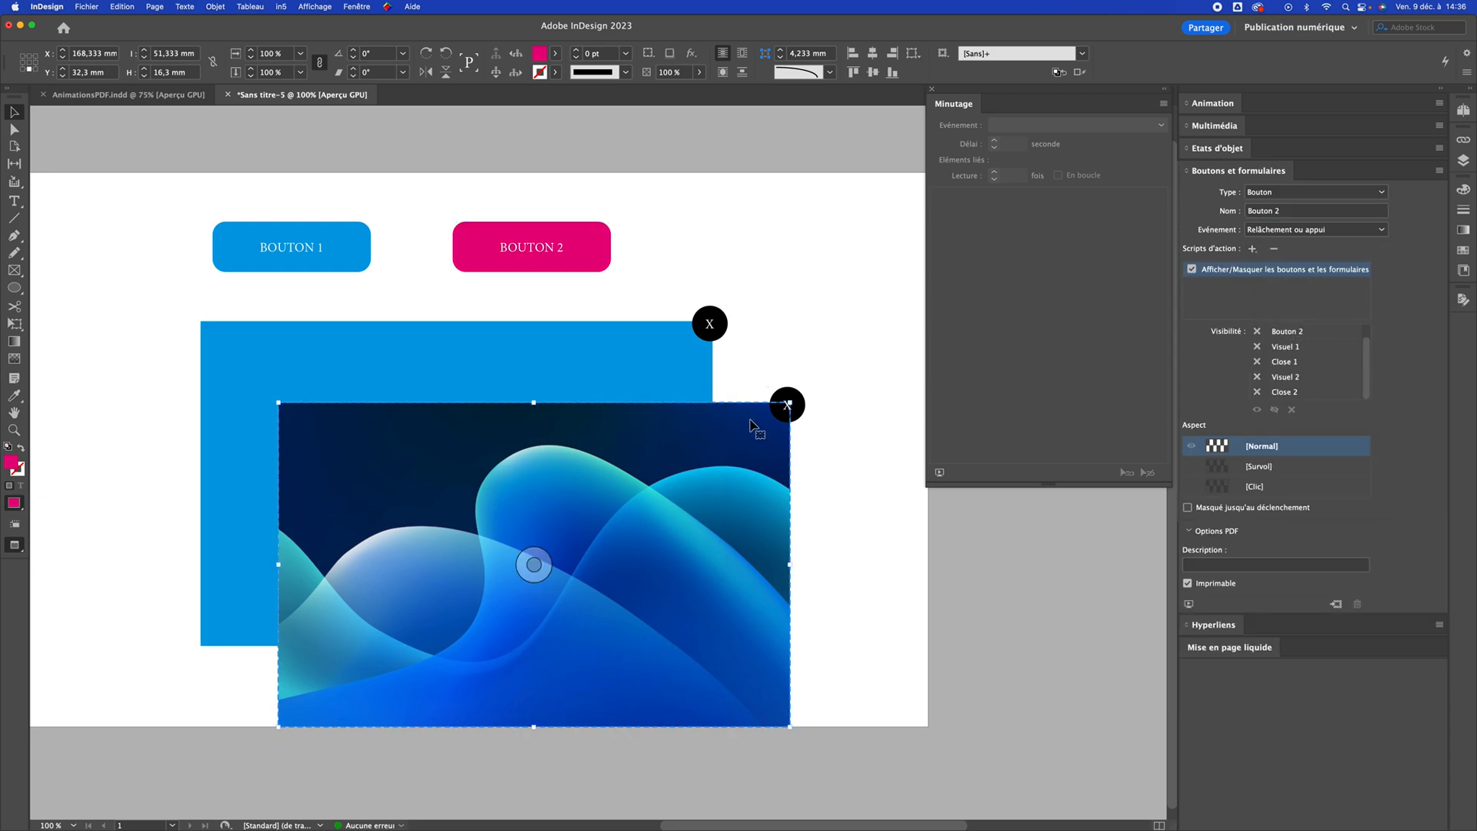
click(597, 252)
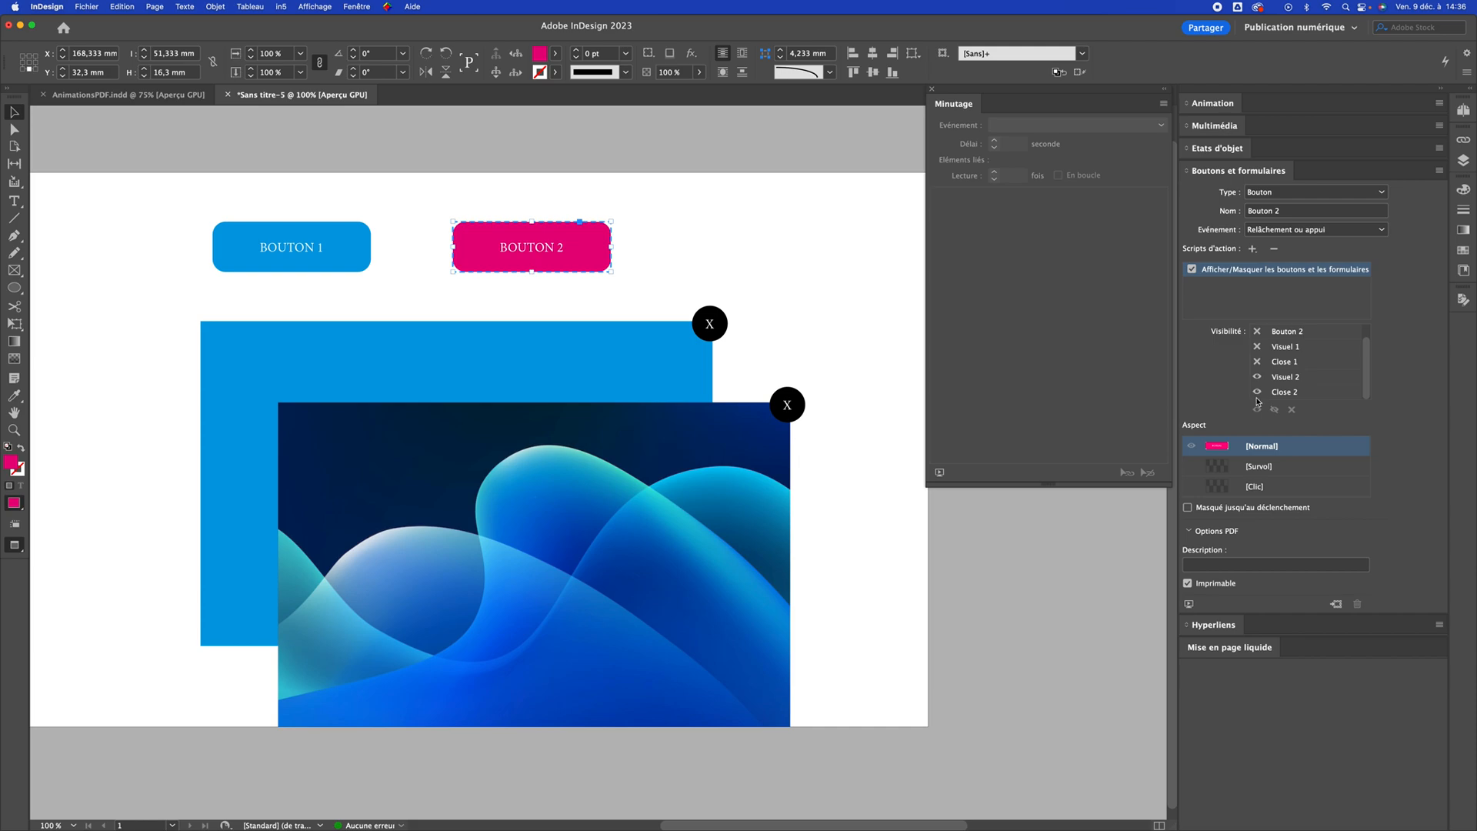
click(839, 389)
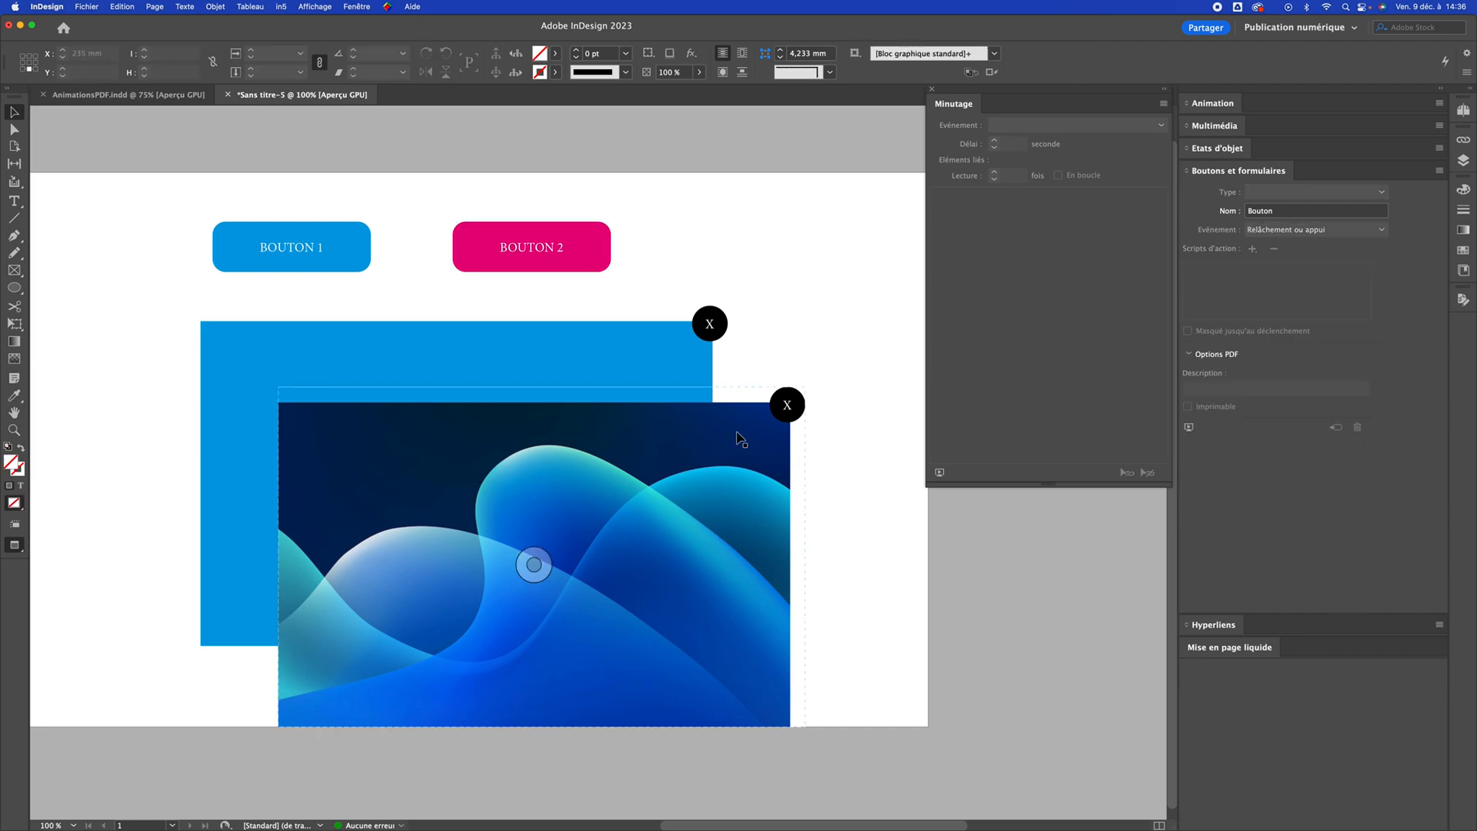
Give the Close 2 circle an "Afficher/Masquer les boutons et les formulaires" action that hides Visuel 2 and Close 2
click(743, 433)
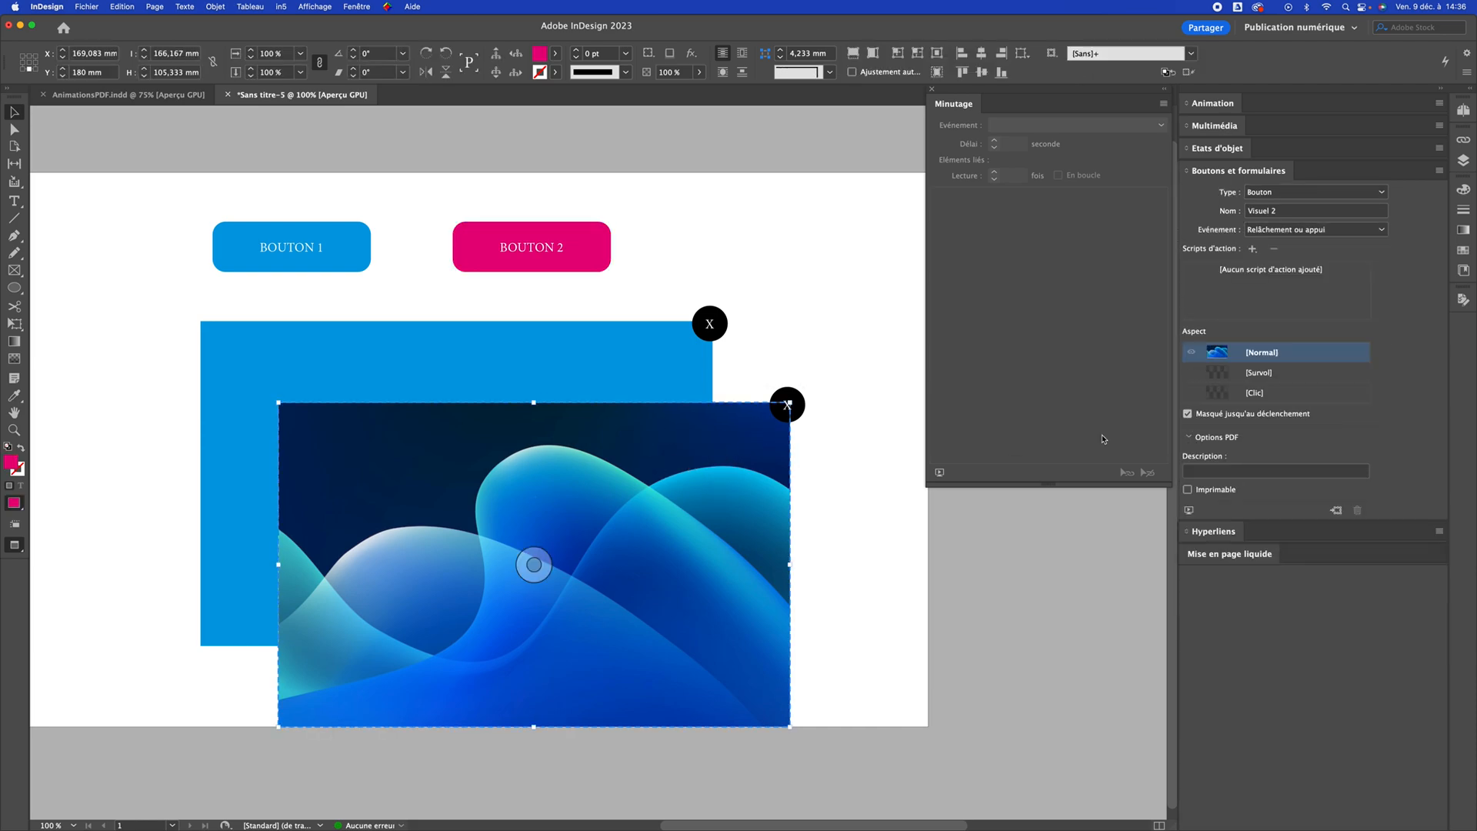
click(798, 403)
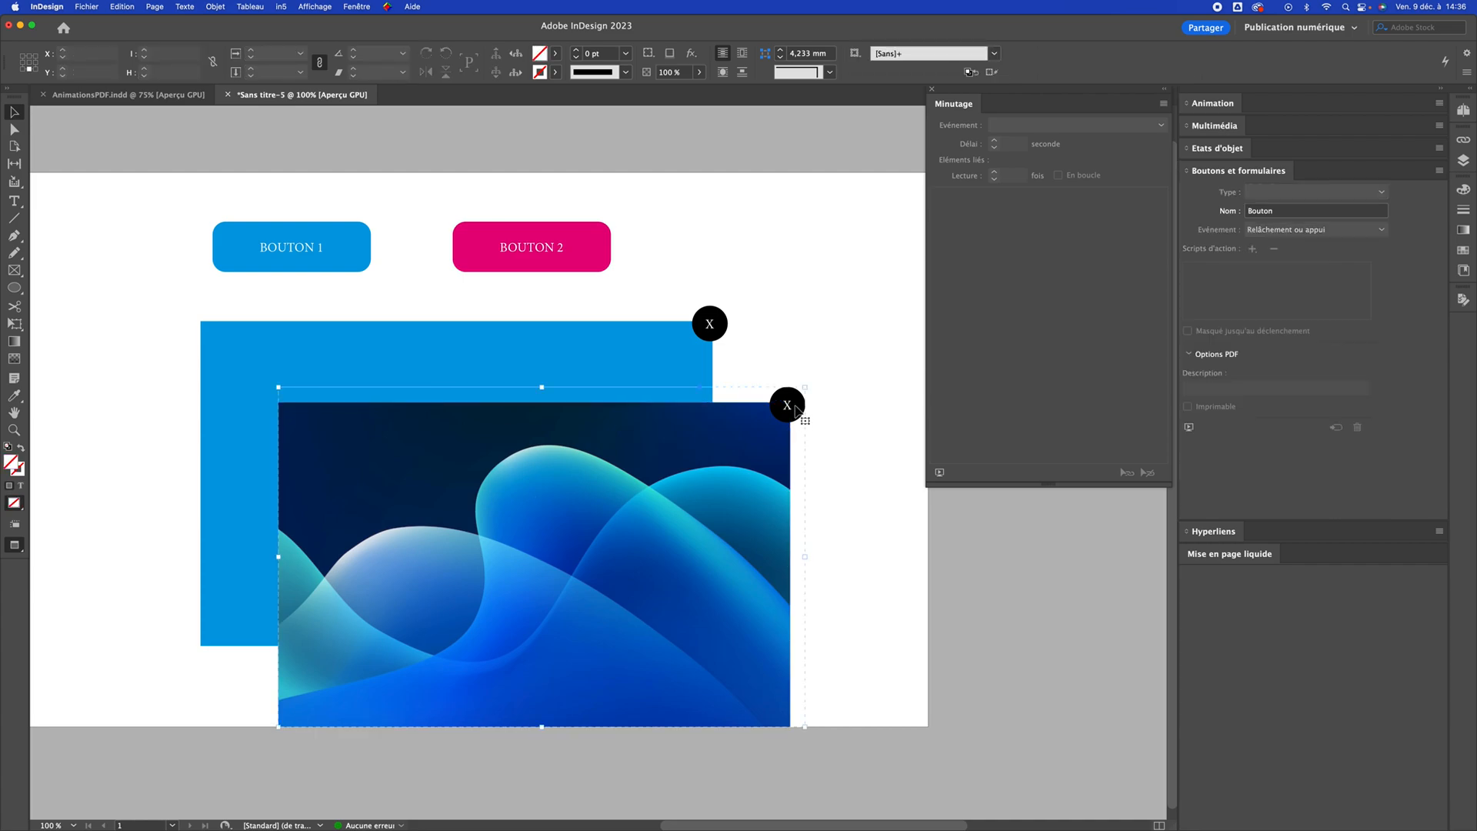
click(1253, 249)
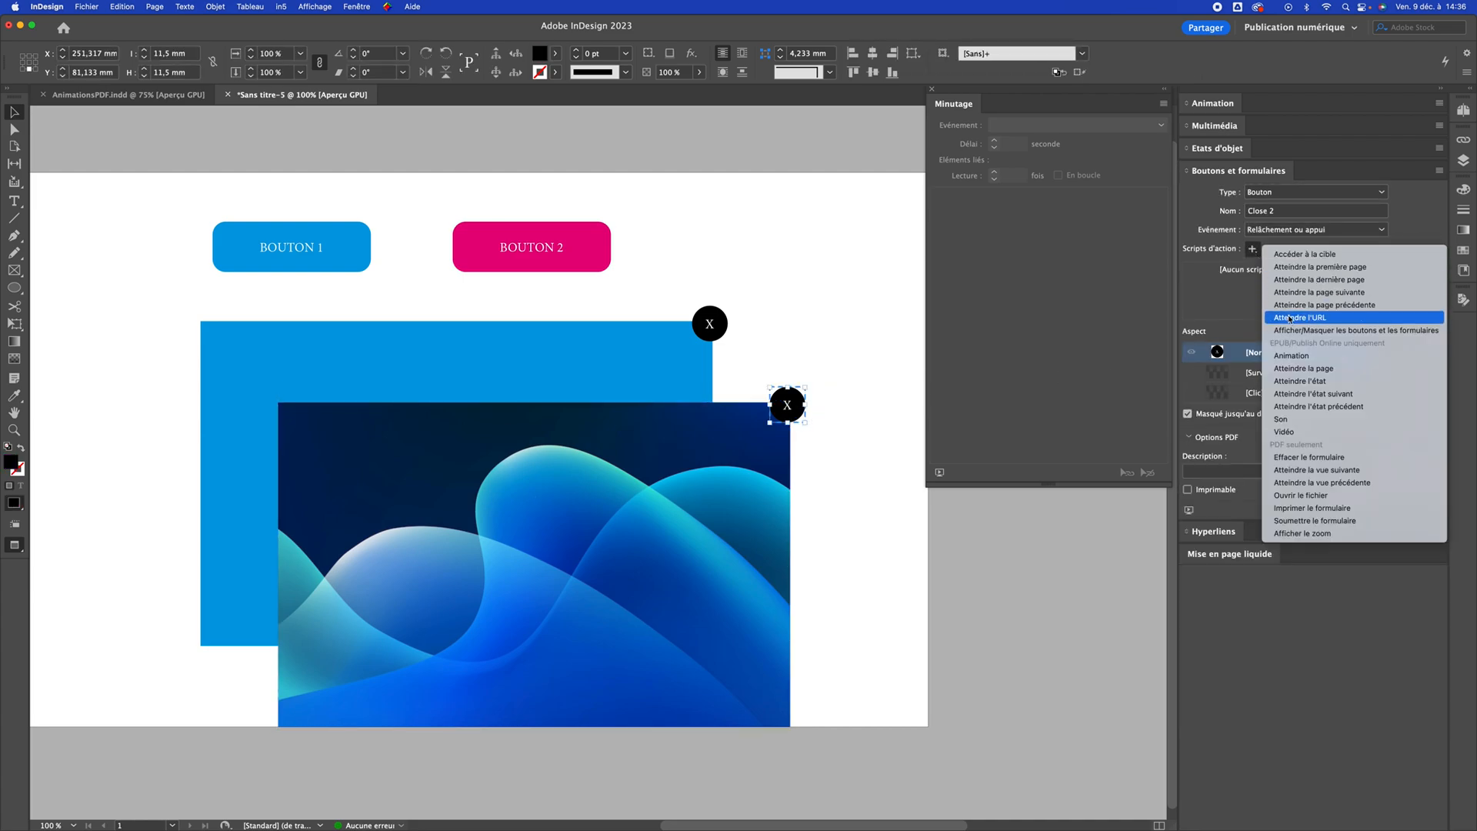
click(1297, 333)
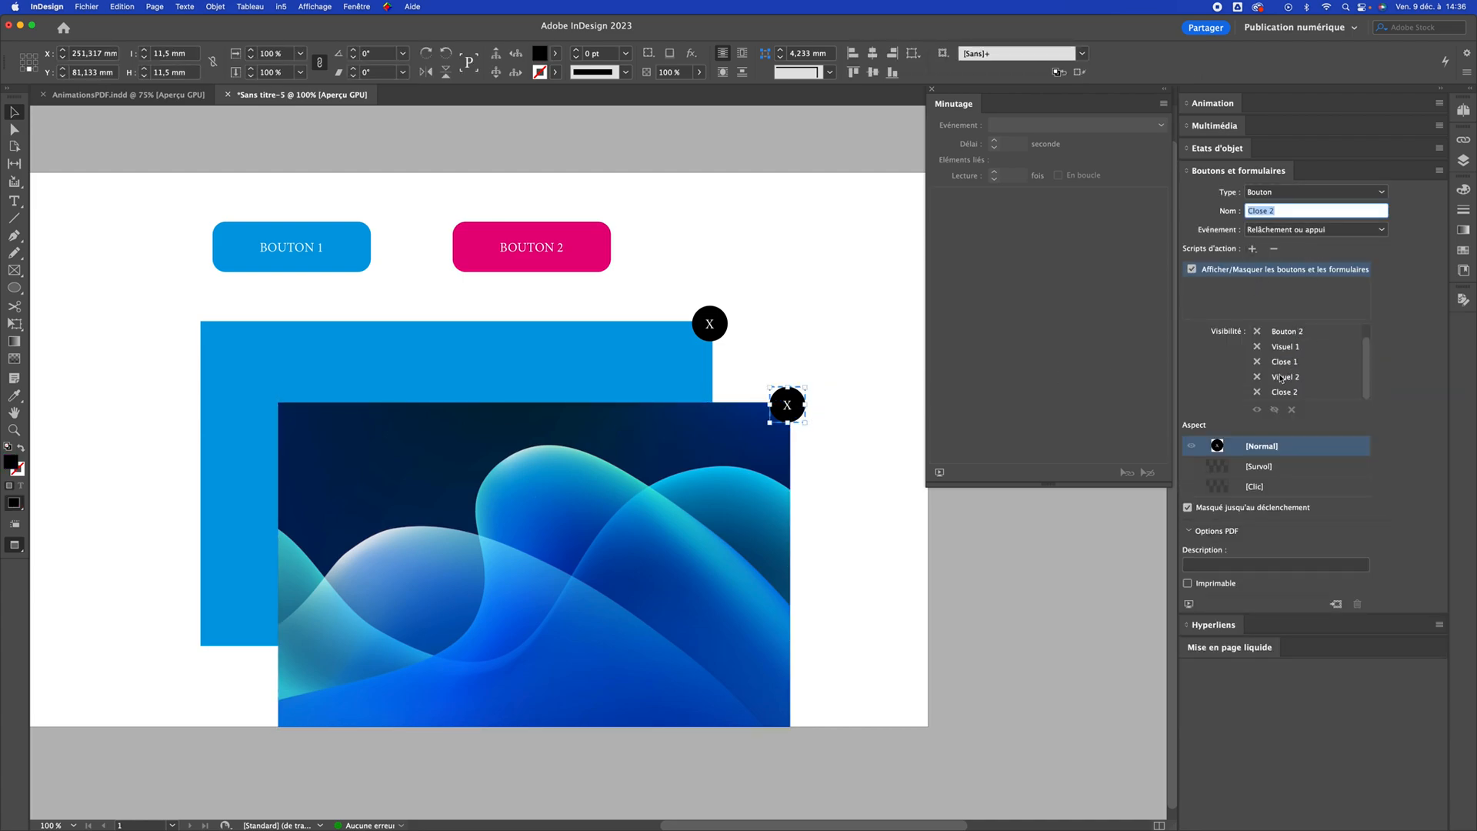
click(1257, 378)
click(1257, 377)
click(1257, 392)
Move the grouped Visuel 2 image and its Close 2 circle directly over Visuel 1 and Close 1
click(788, 280)
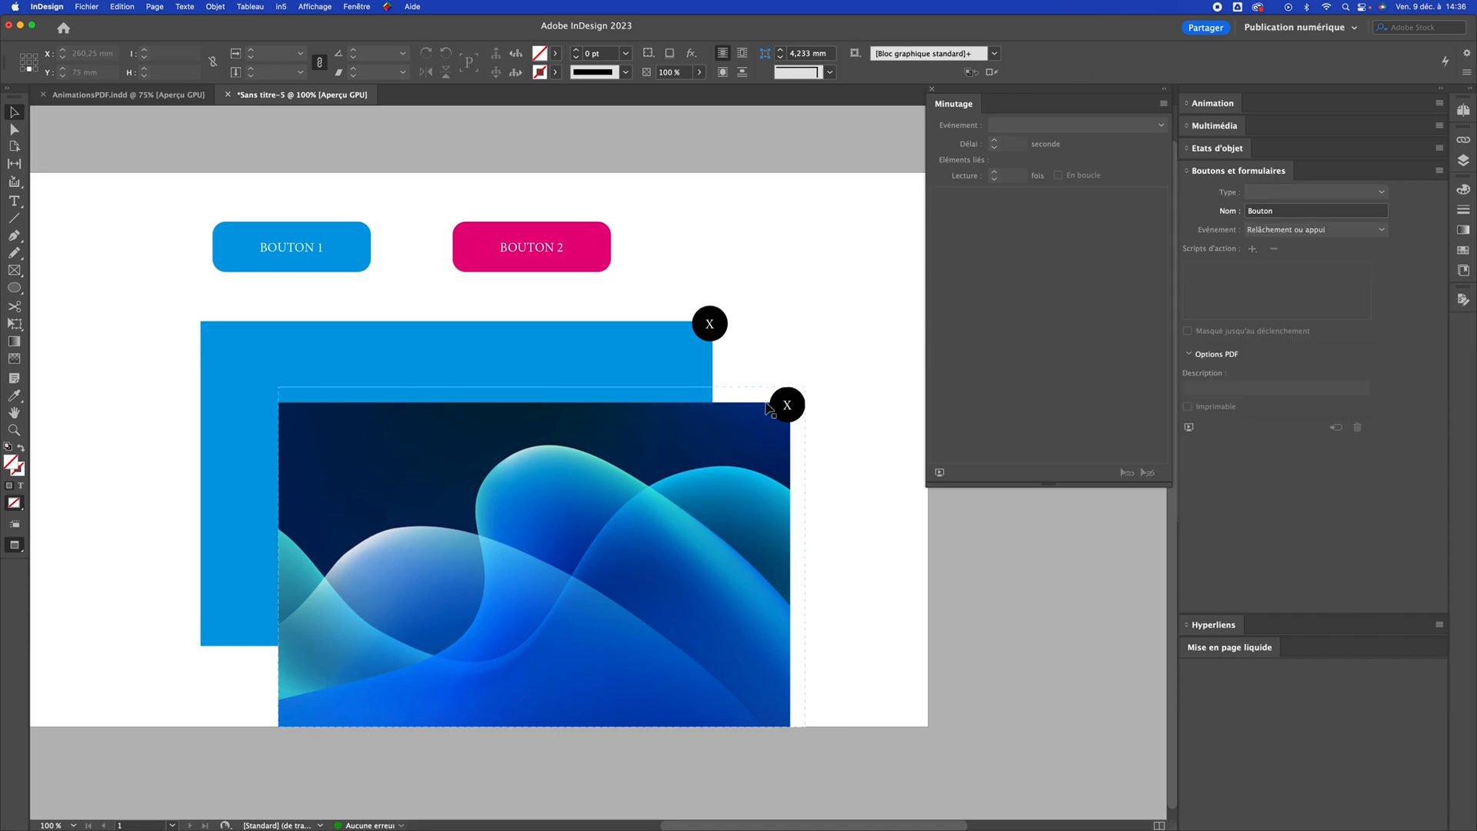
drag(728, 500, 655, 425)
click(815, 459)
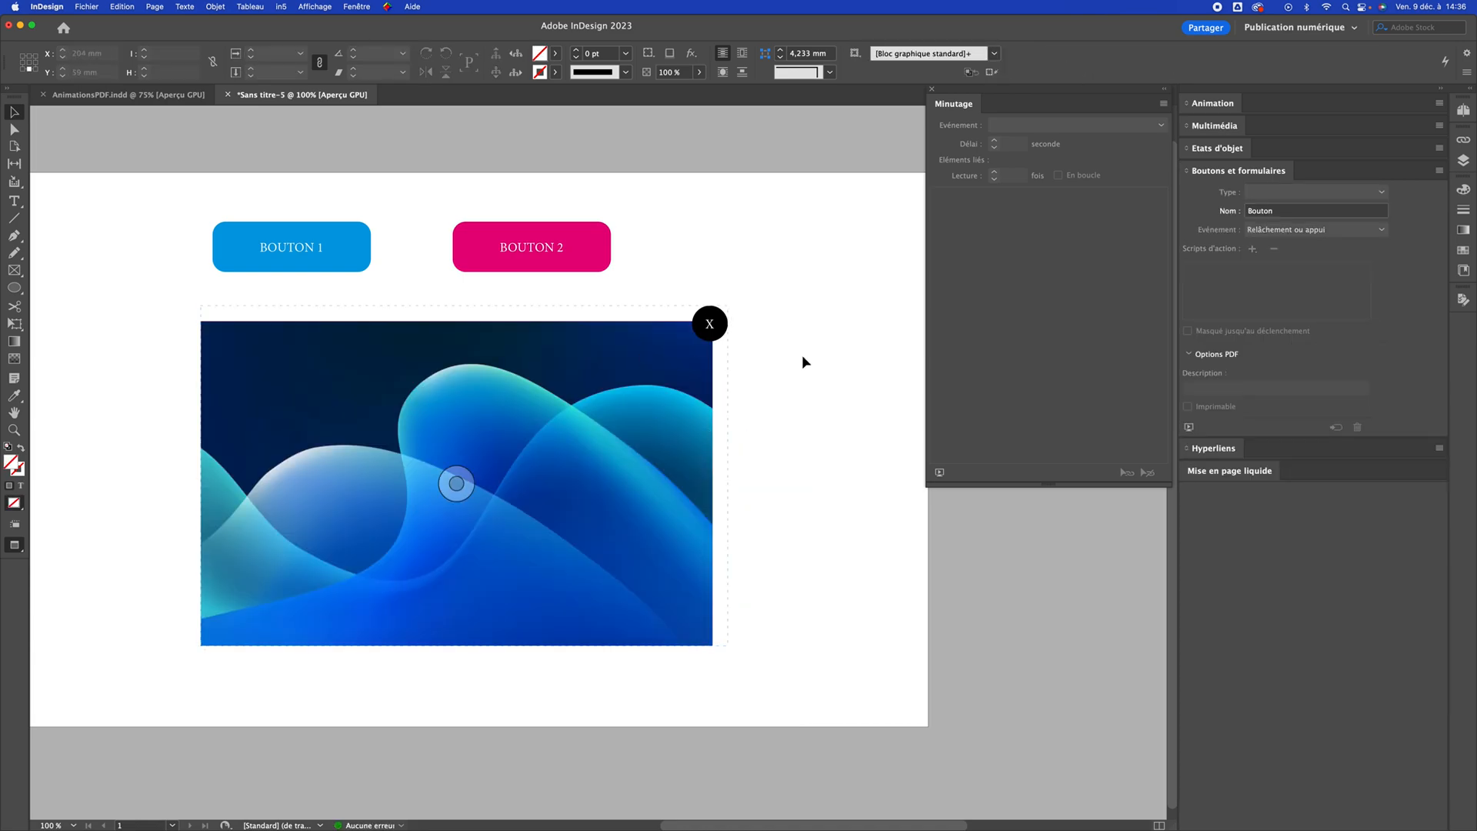
Save the InDesign document under the name test in the Bureau folder
key(super+s)
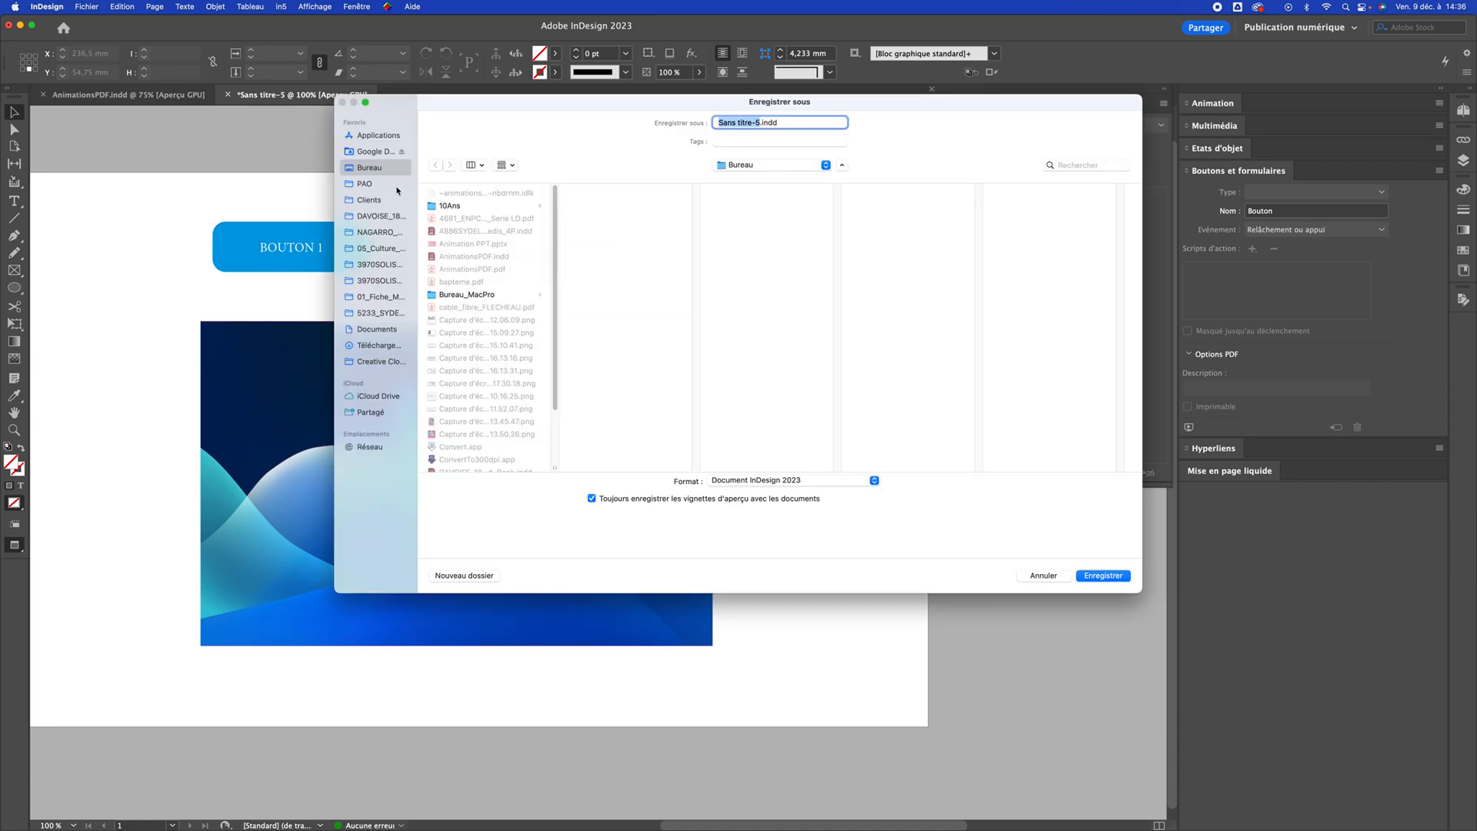
text(test)
key(Return)
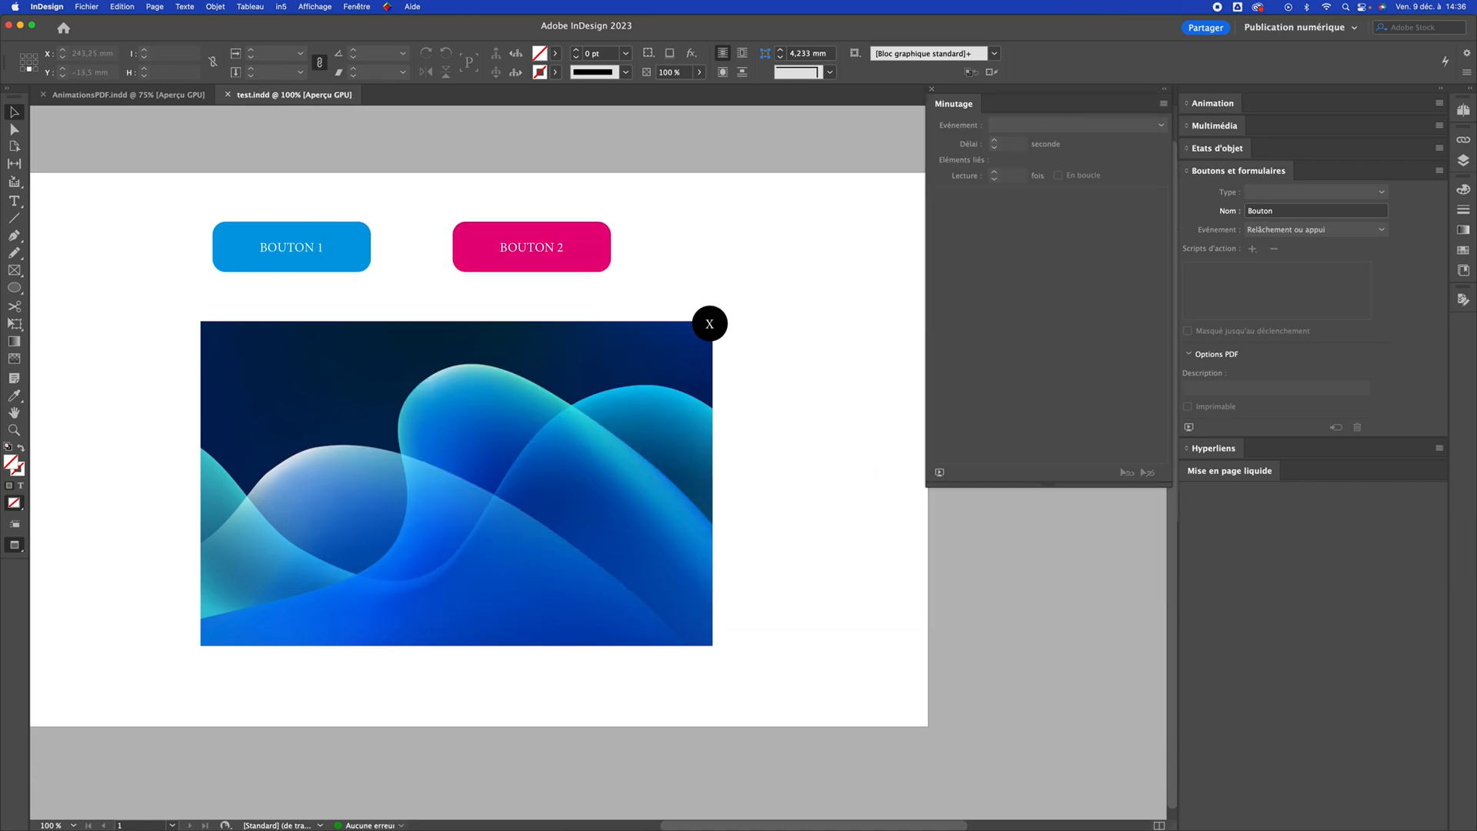
Export the document as test.pdf in Adobe PDF (interactif) format with an image resolution of 300 ppp
key(super+e)
click(773, 508)
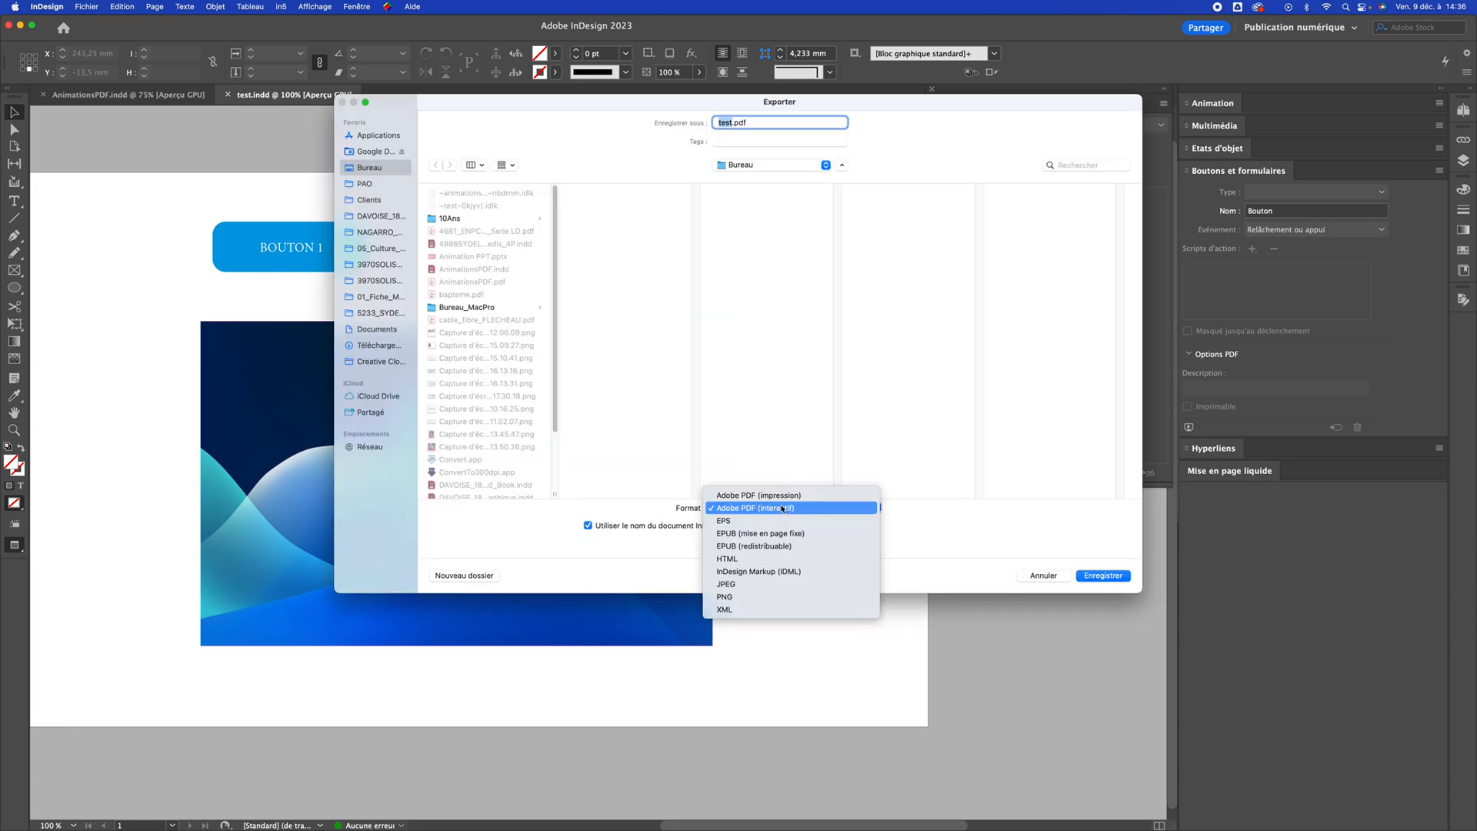
click(782, 509)
click(1102, 576)
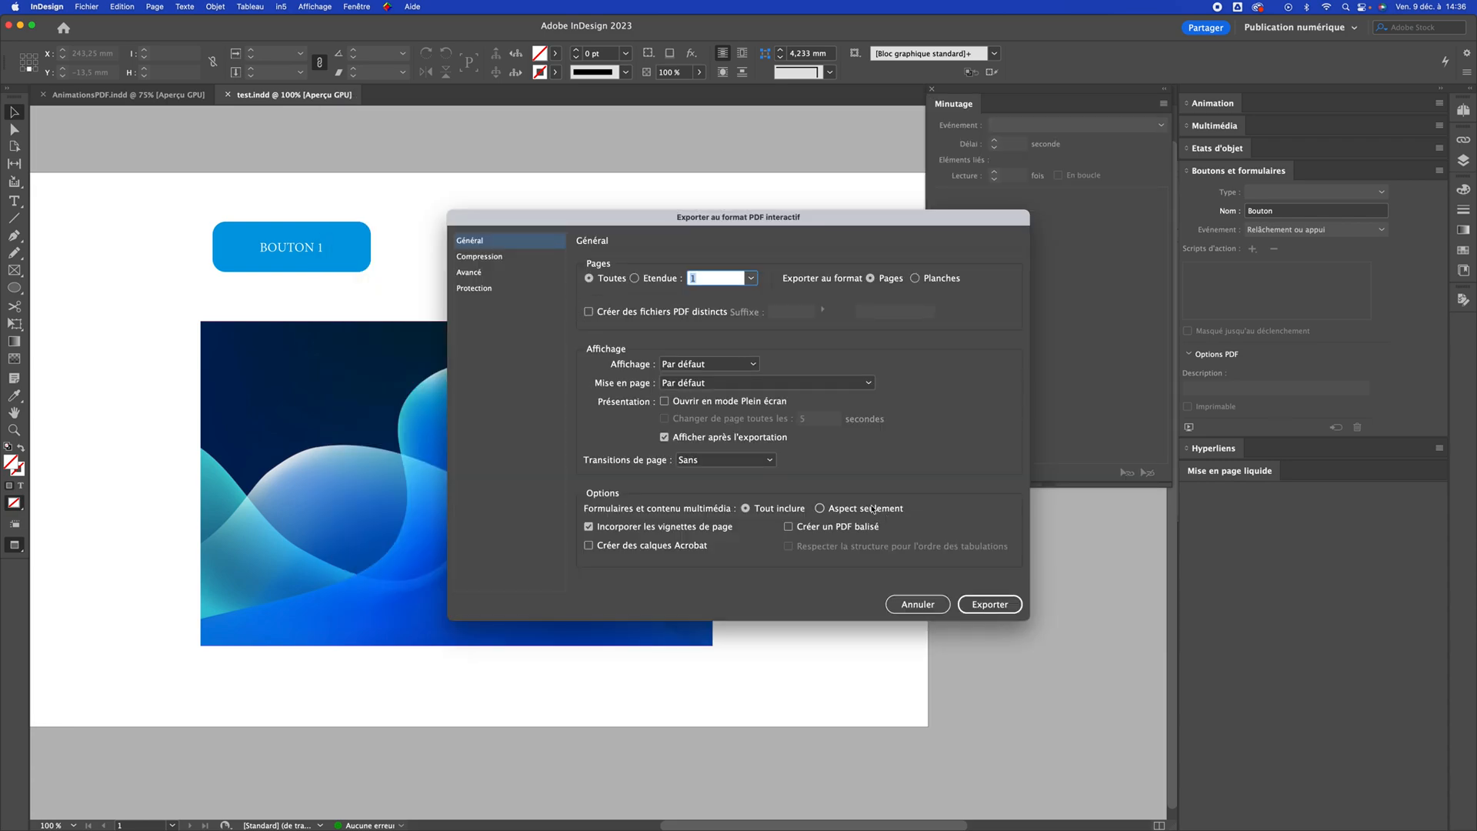
click(473, 258)
click(750, 316)
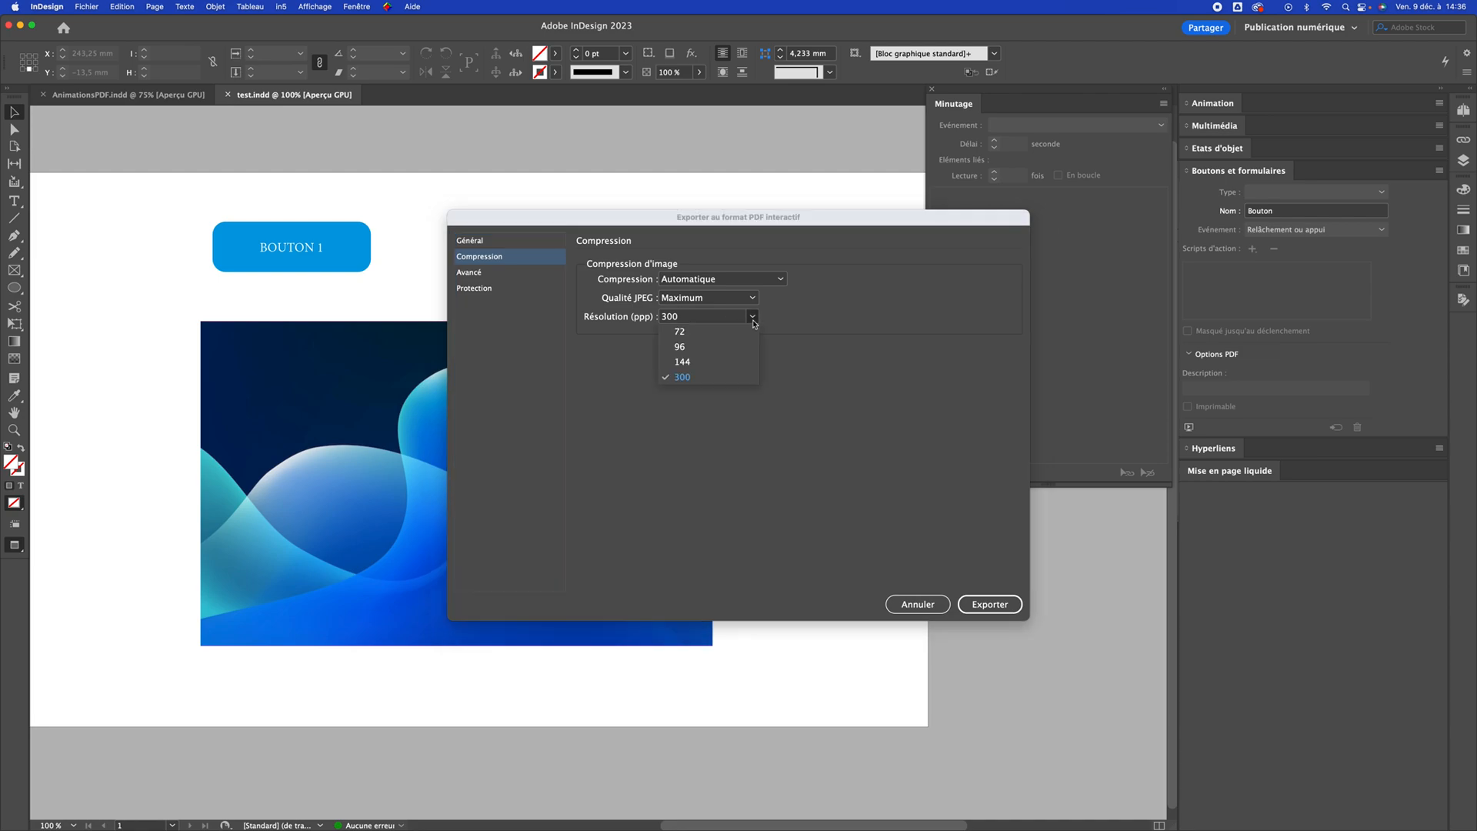
click(703, 381)
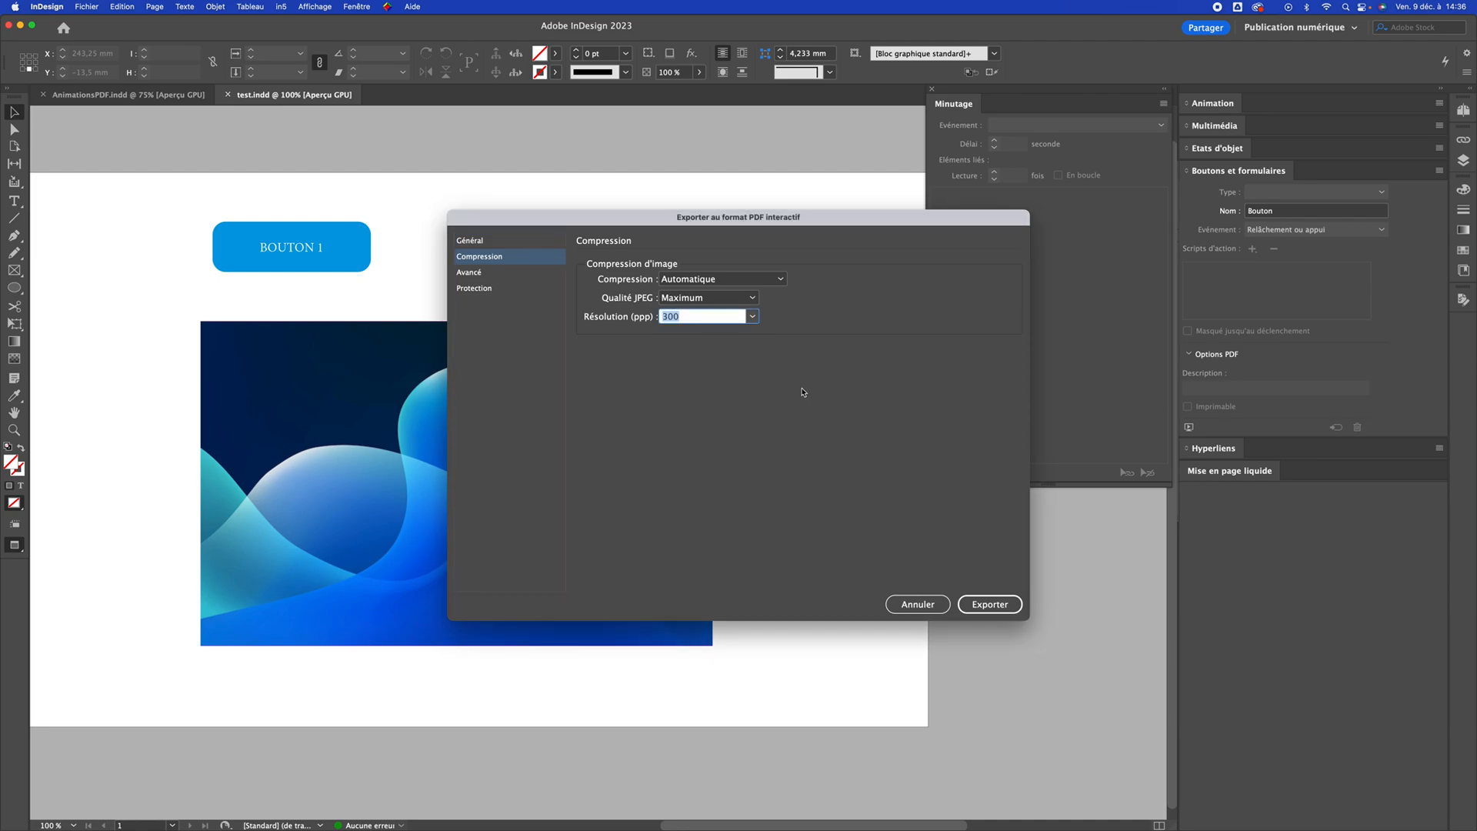
click(1008, 604)
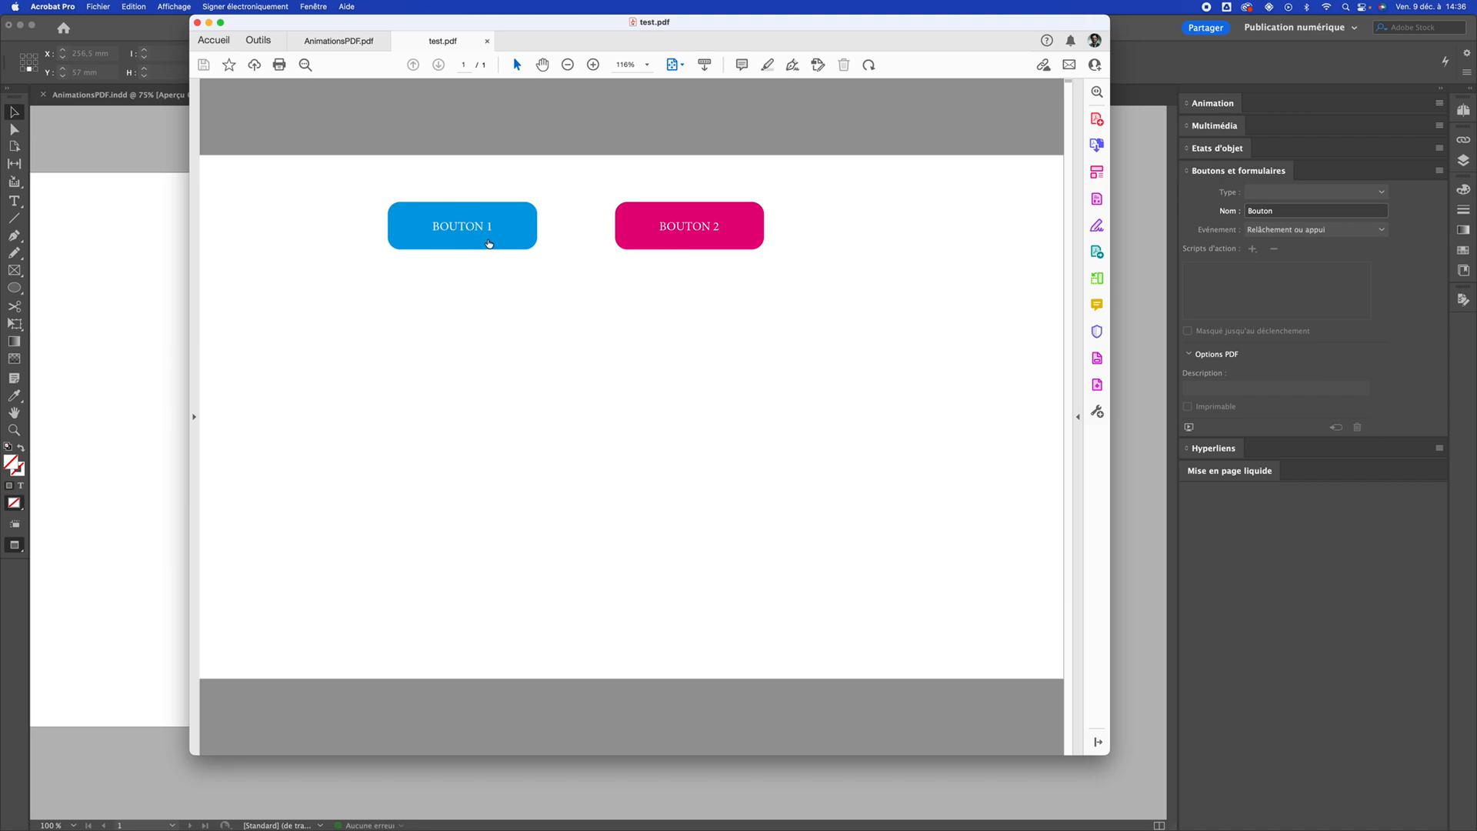
Test Bouton 1 and Bouton 2 in the exported PDF, closing each visual with its X circle
click(476, 234)
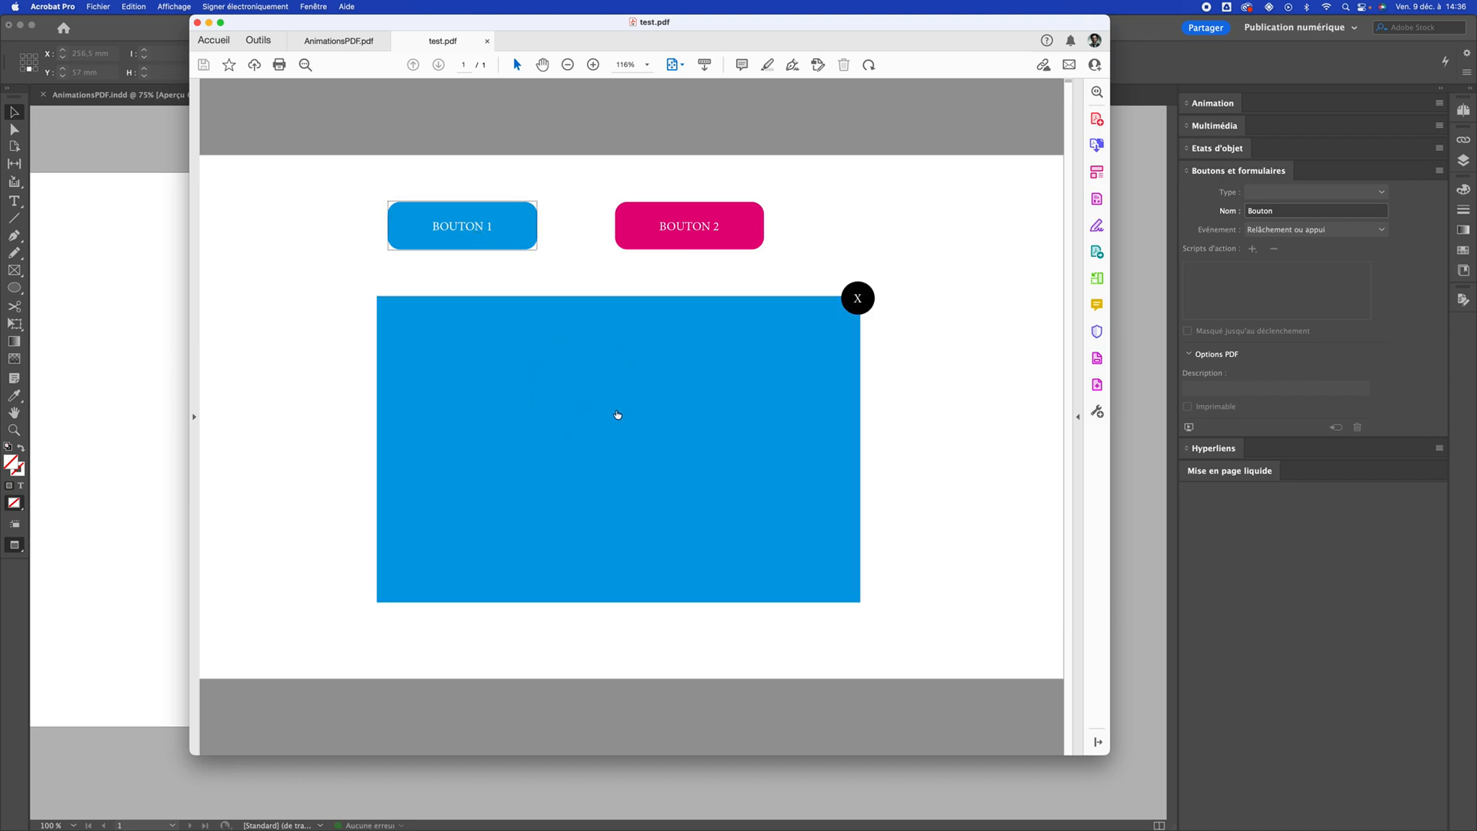
click(859, 298)
click(709, 228)
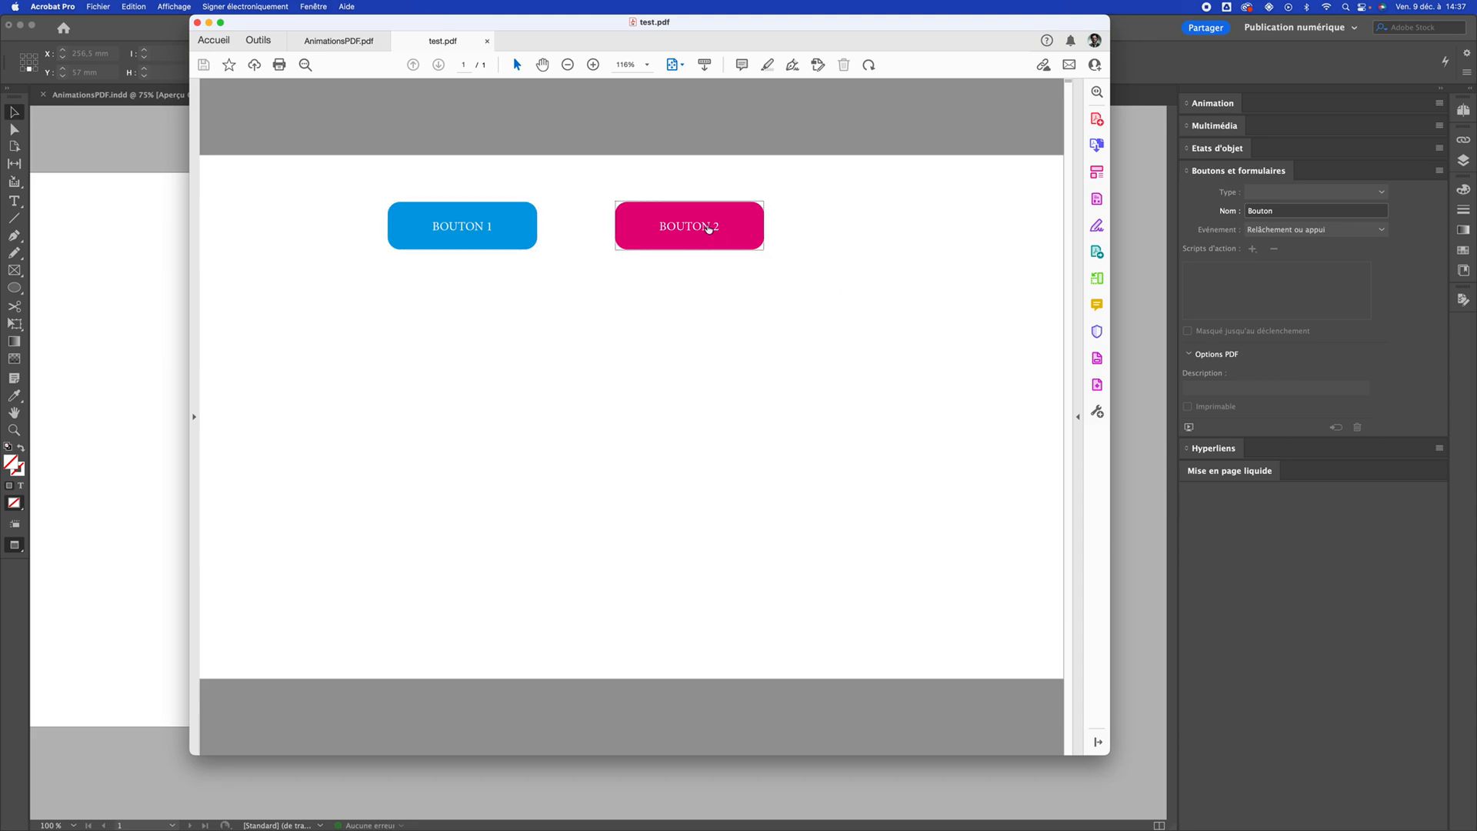
click(855, 299)
click(693, 223)
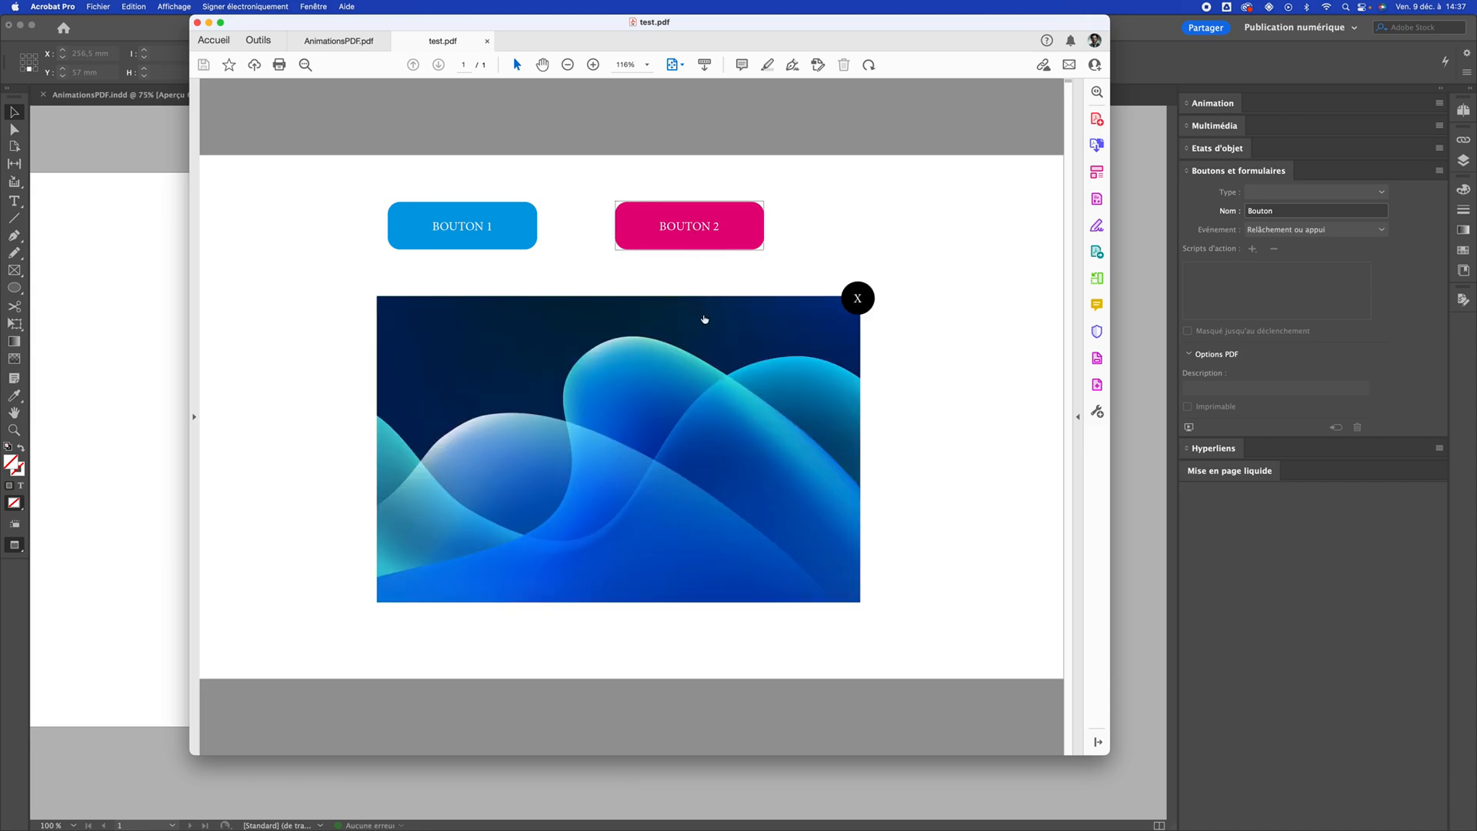
click(868, 297)
Test switching between Bouton 1 and Bouton 2 in the PDF without closing the open visual first, then dismiss the stacked visuals
click(500, 221)
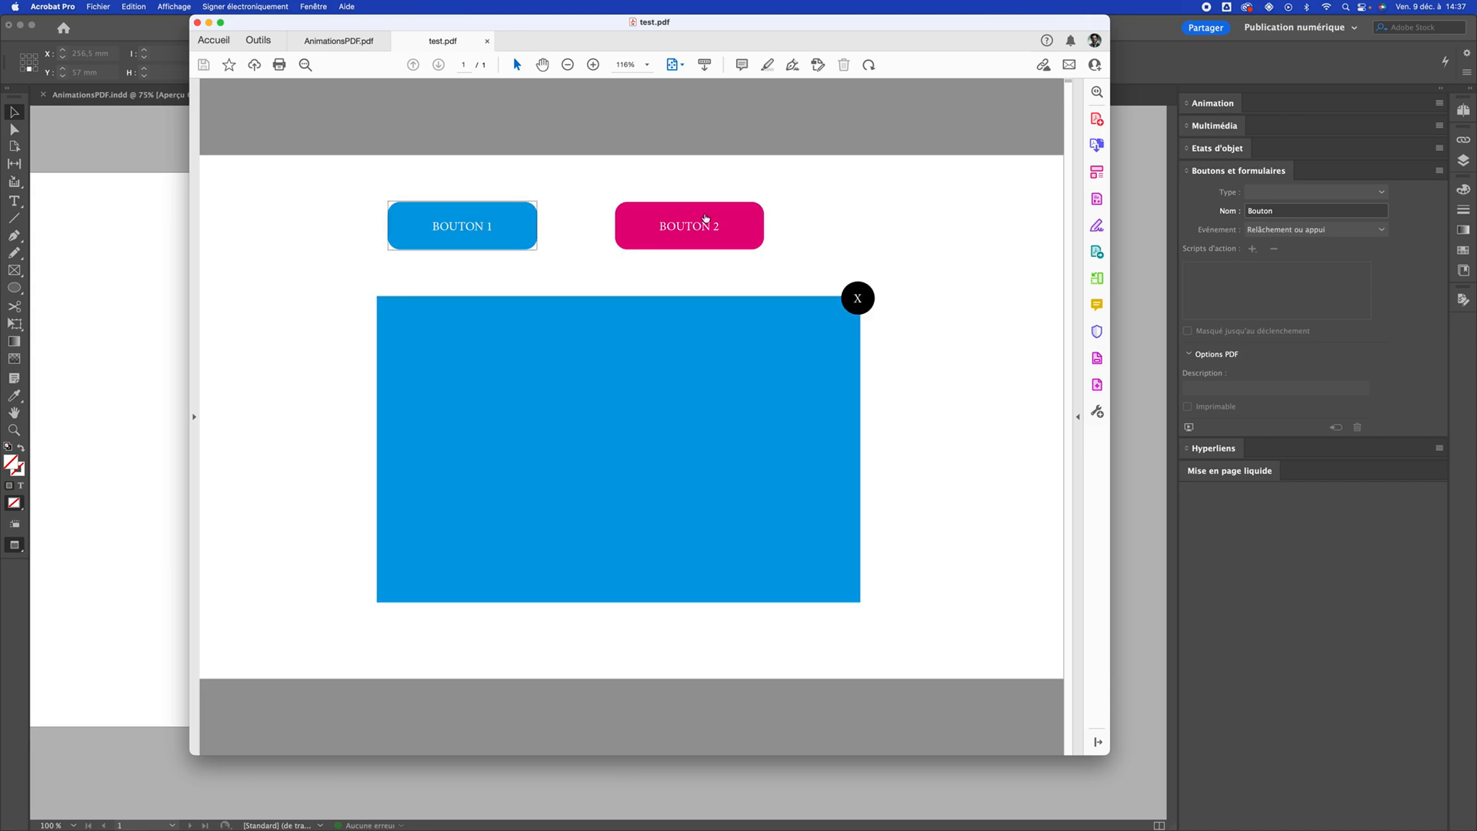
click(708, 227)
click(505, 235)
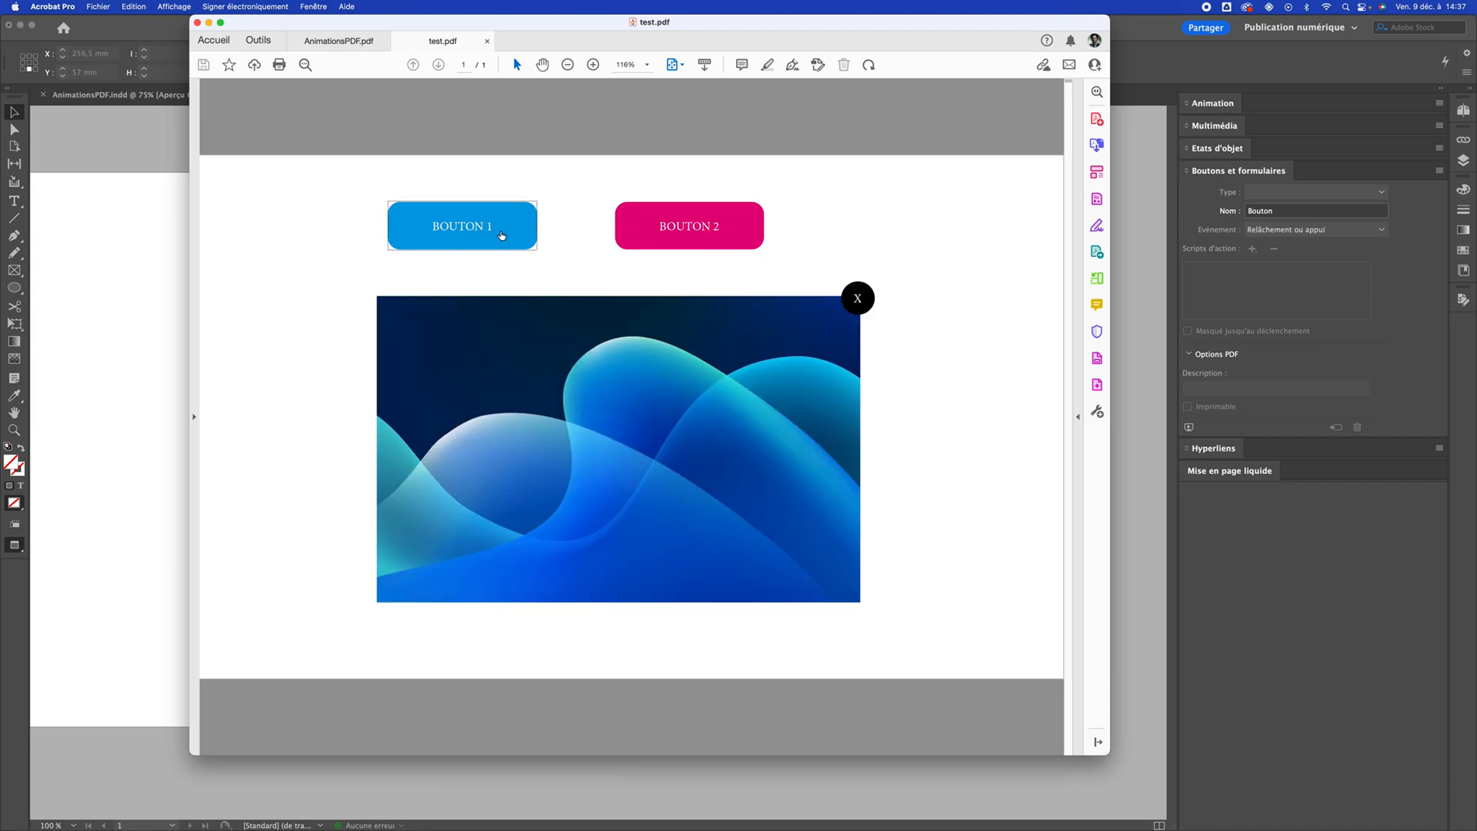
click(639, 233)
click(858, 298)
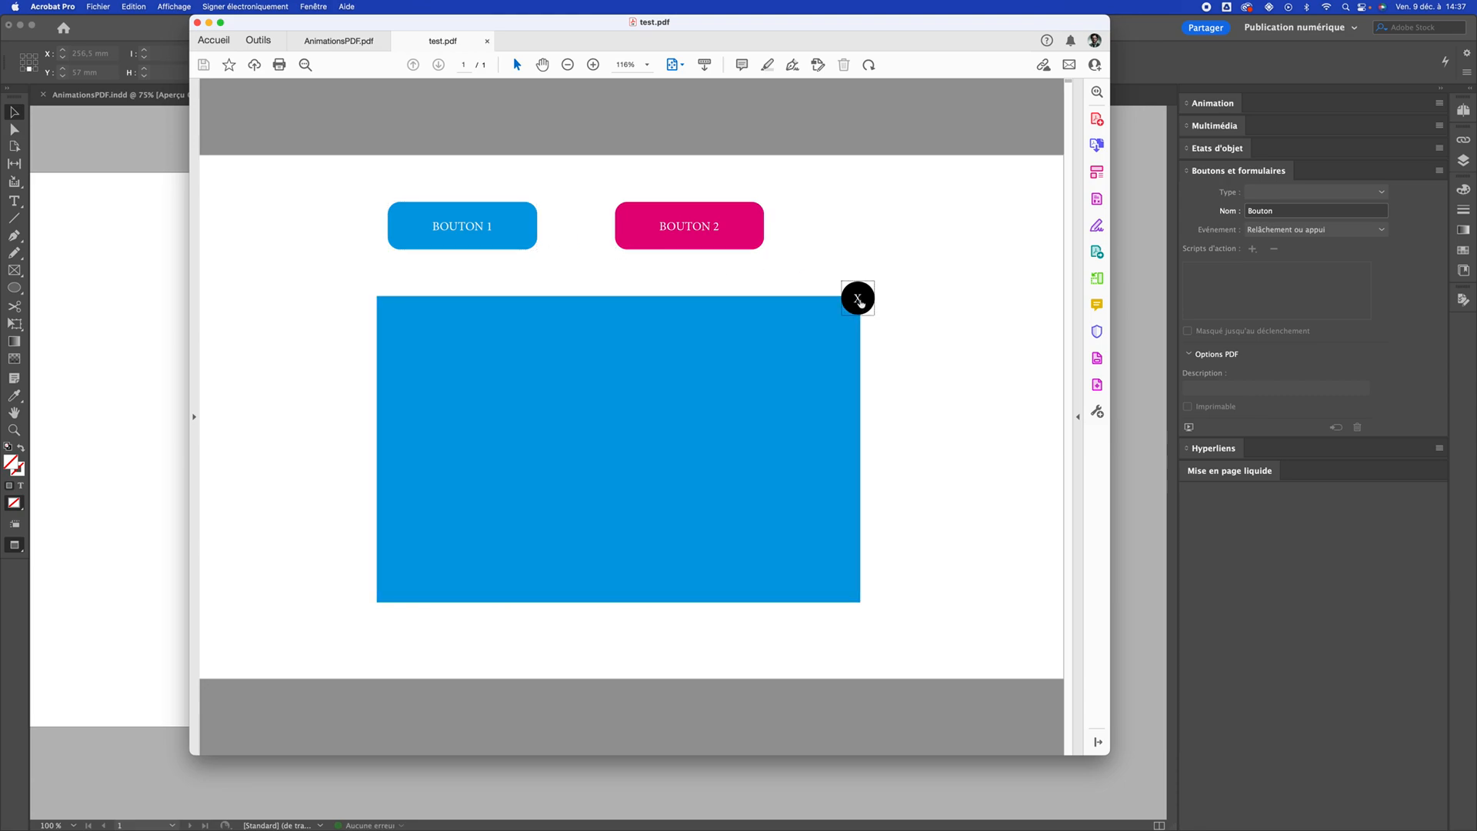
click(859, 299)
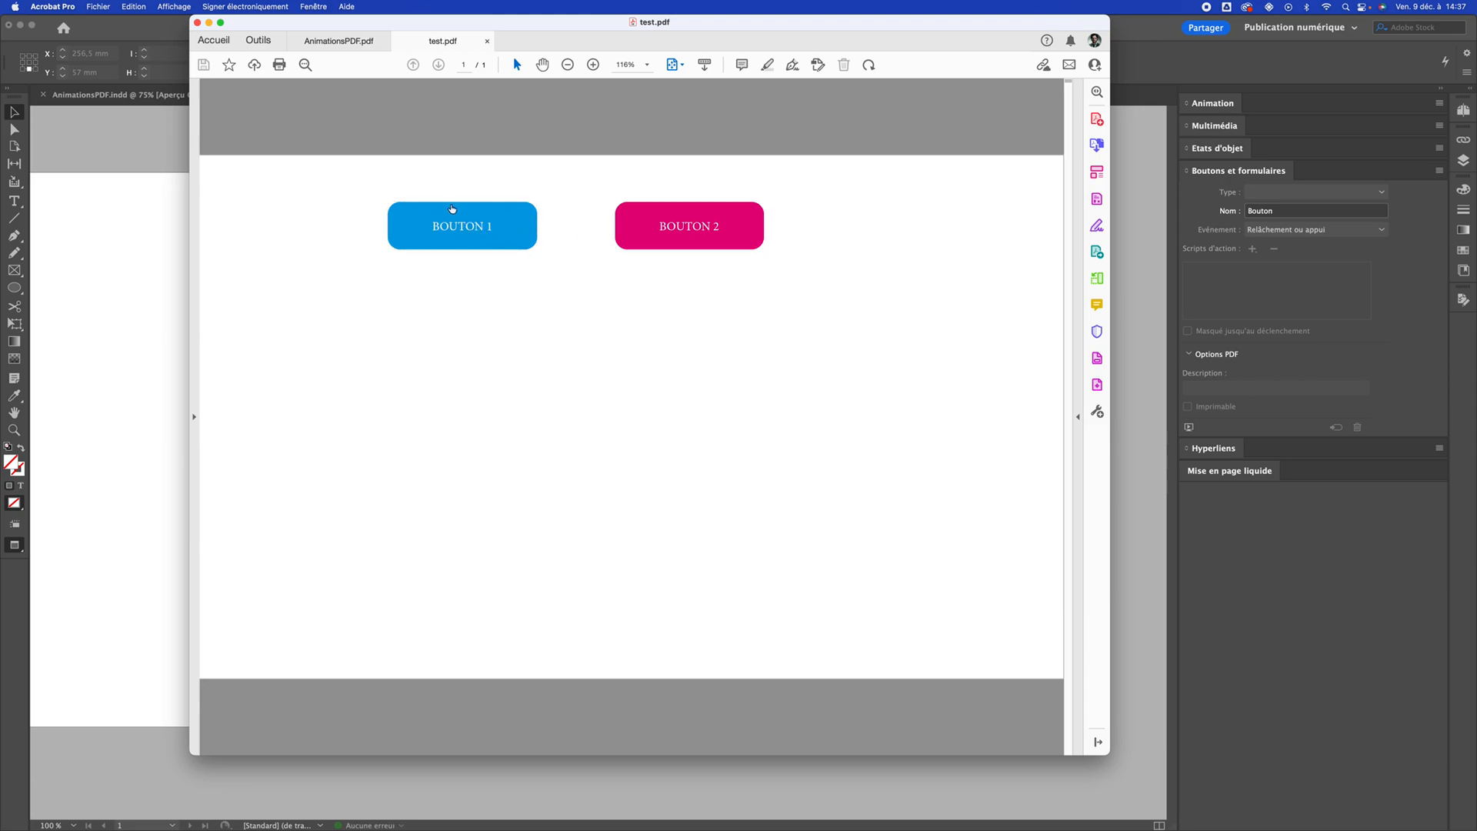
click(509, 233)
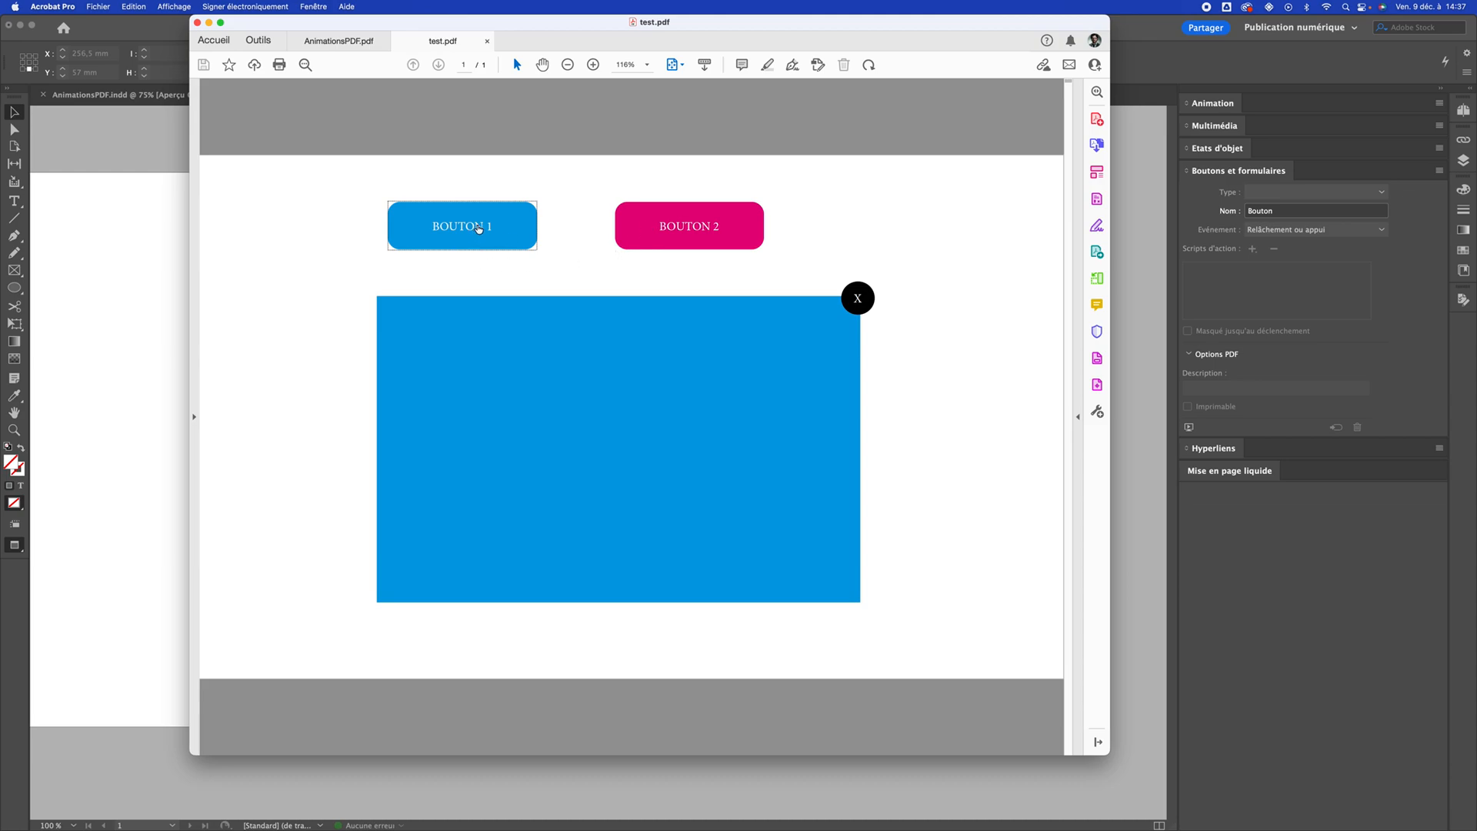
click(687, 228)
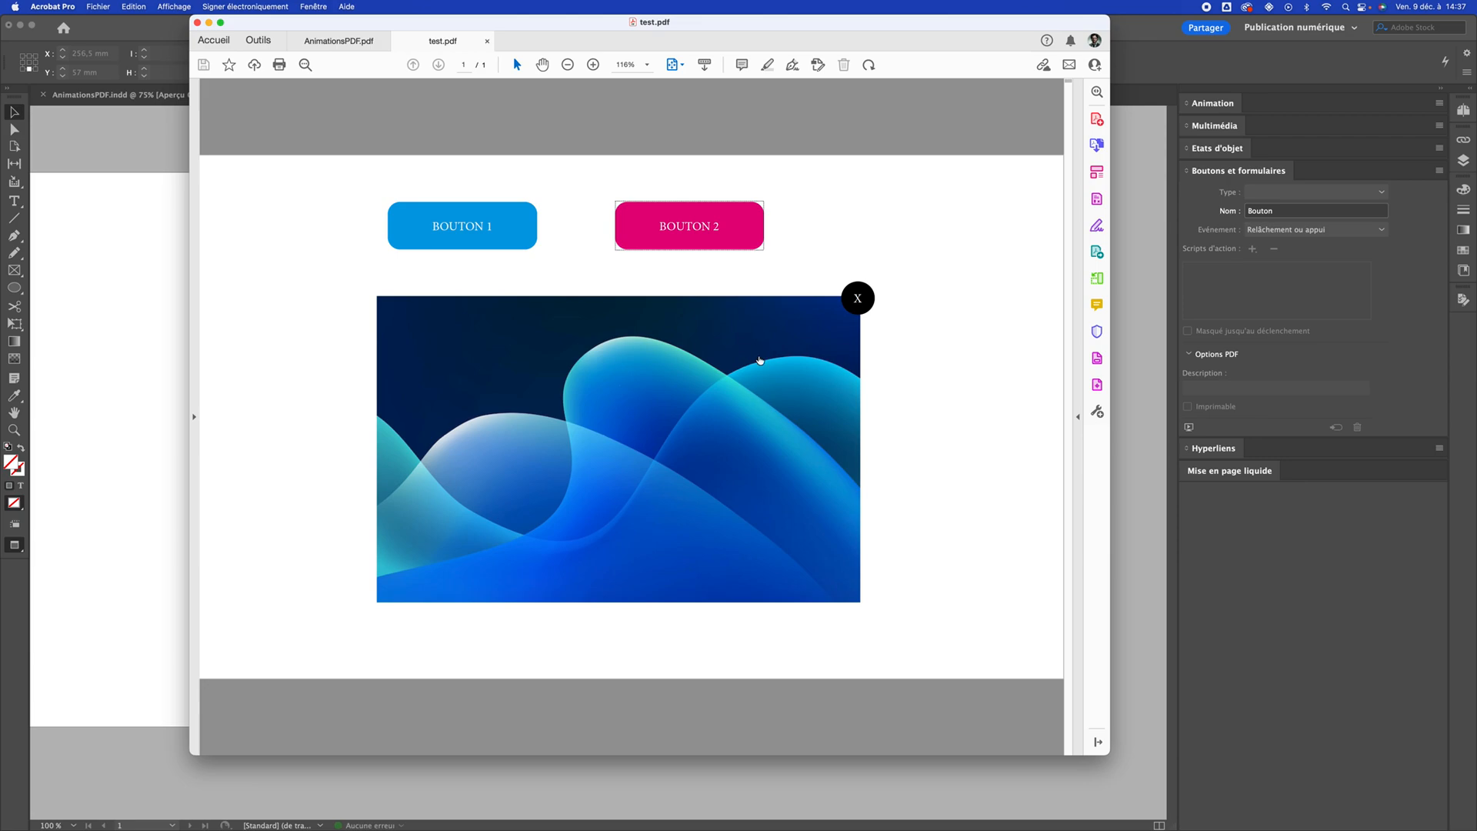
click(857, 298)
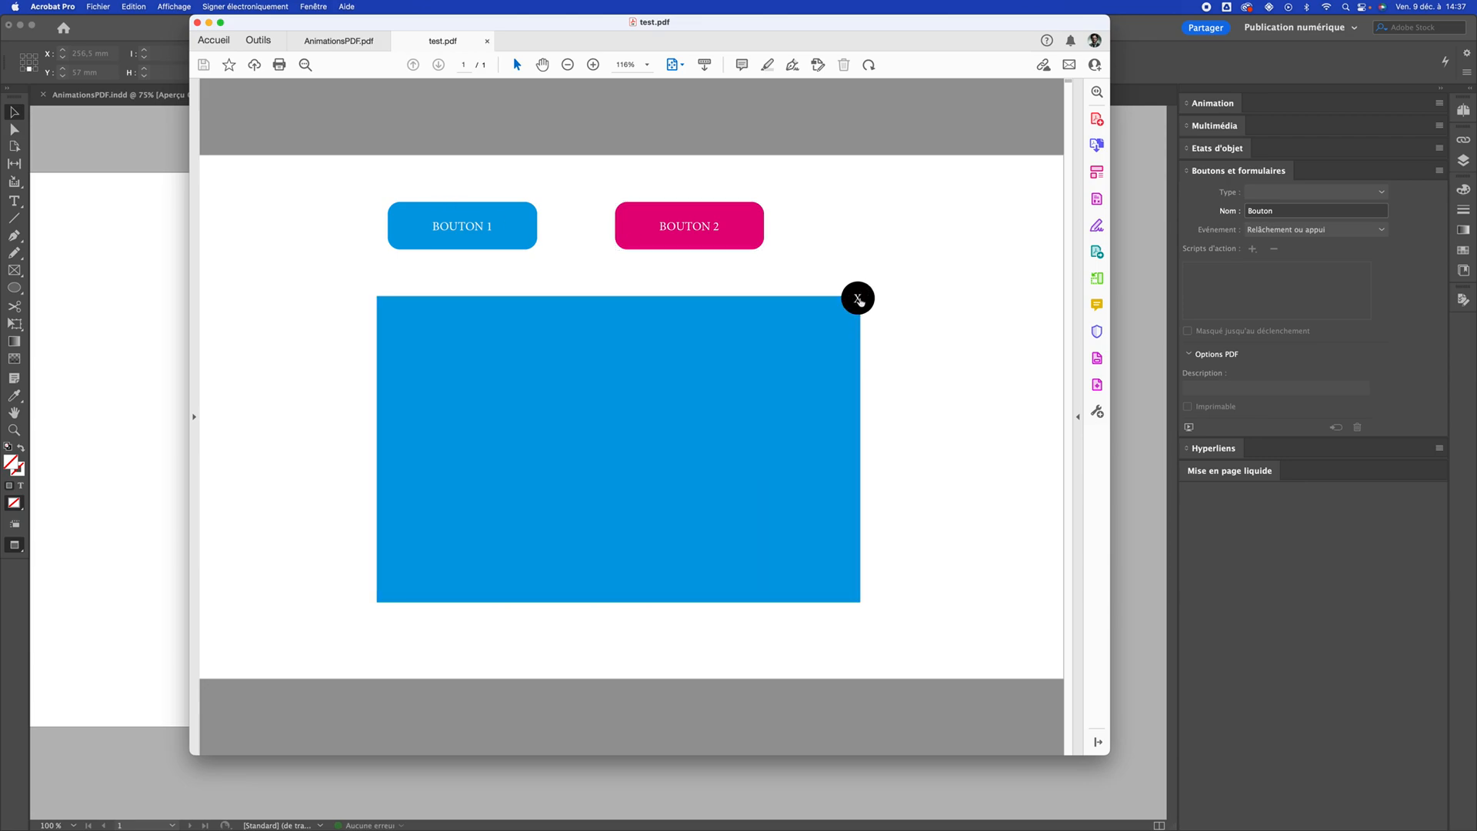
click(858, 298)
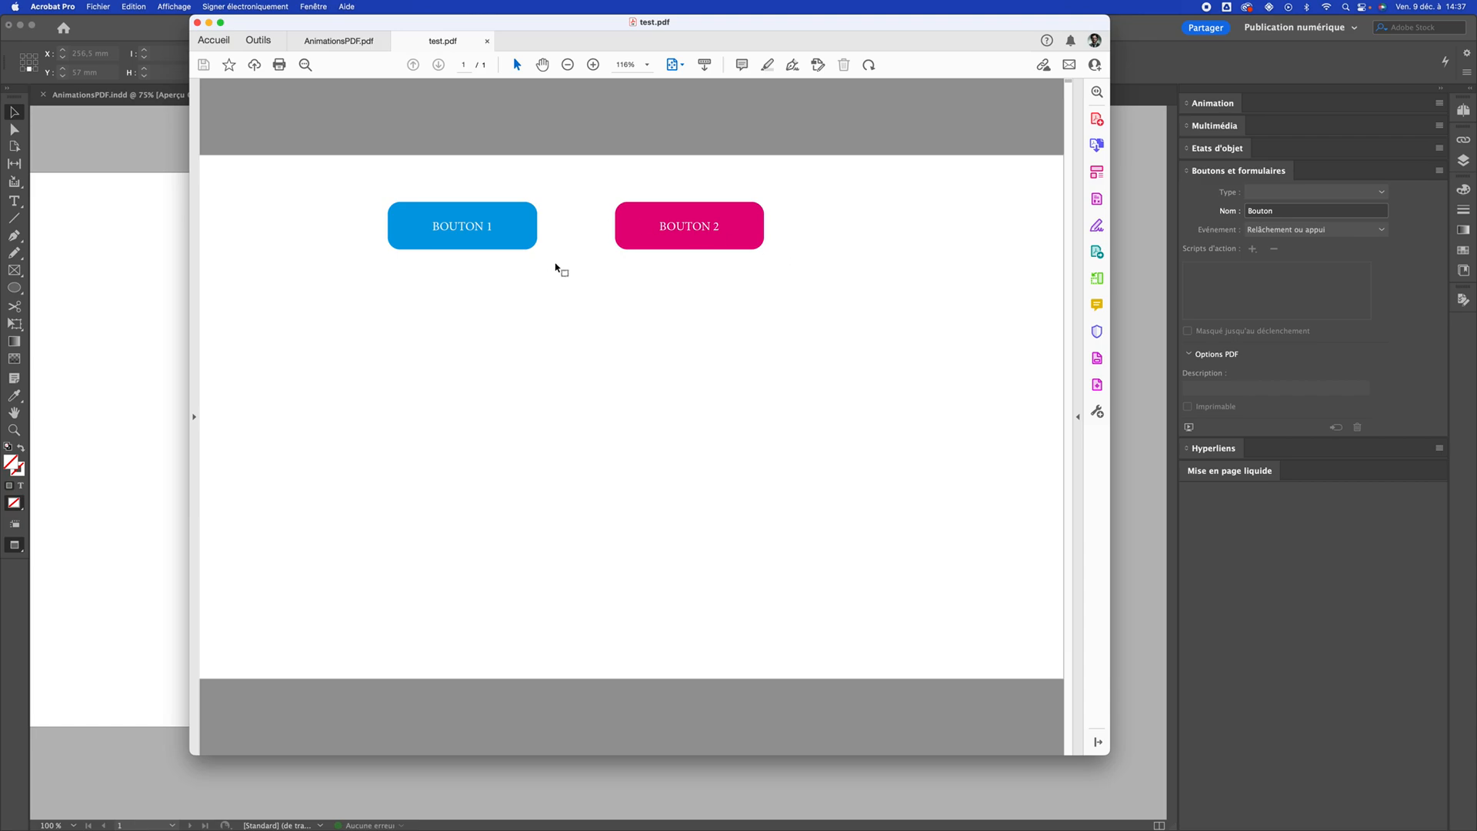
click(689, 229)
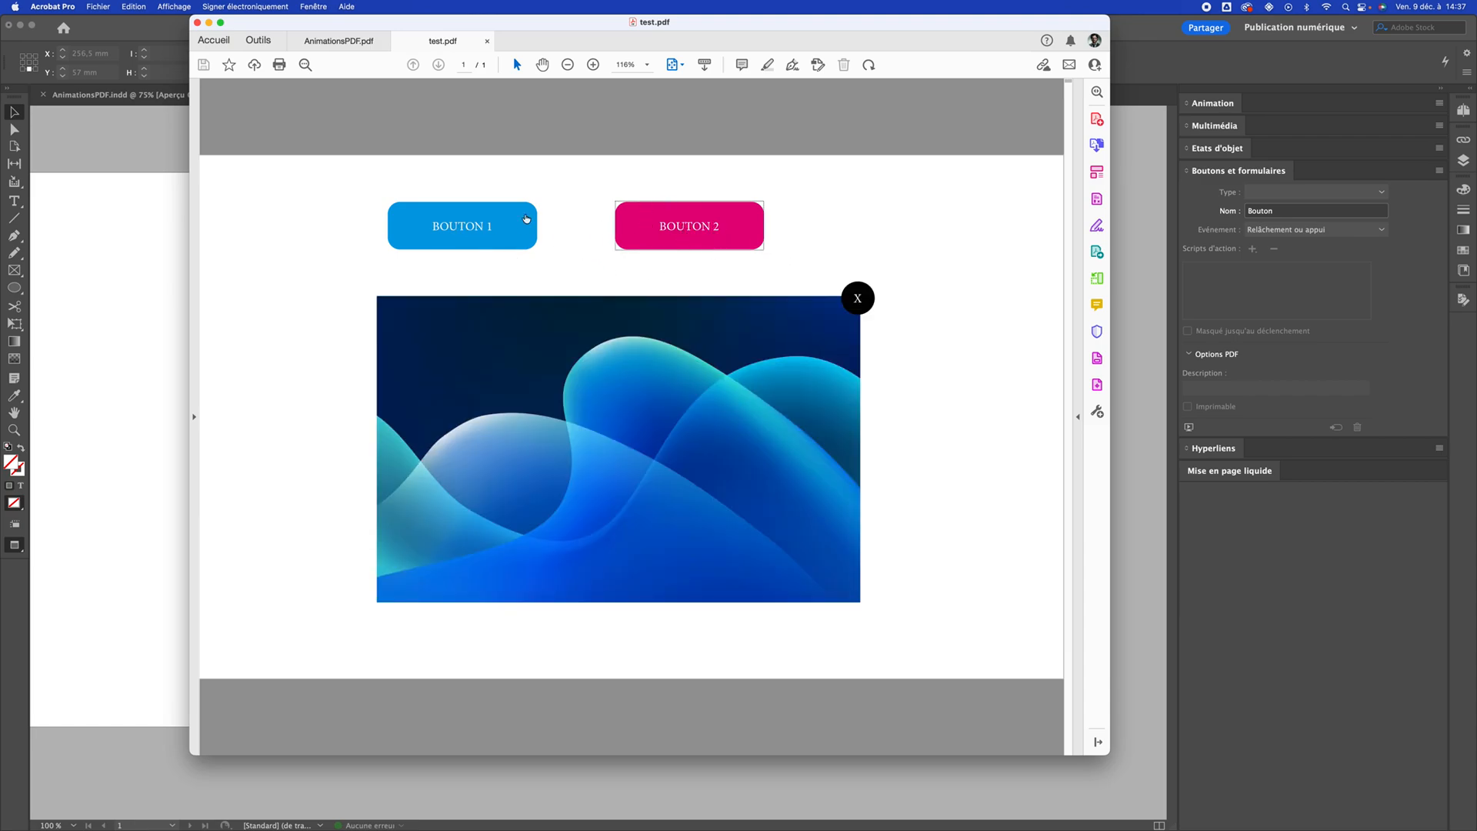
Switch back to InDesign and make Bouton 2's show/hide action also hide Visuel 1 and Close 1
click(115, 240)
click(529, 235)
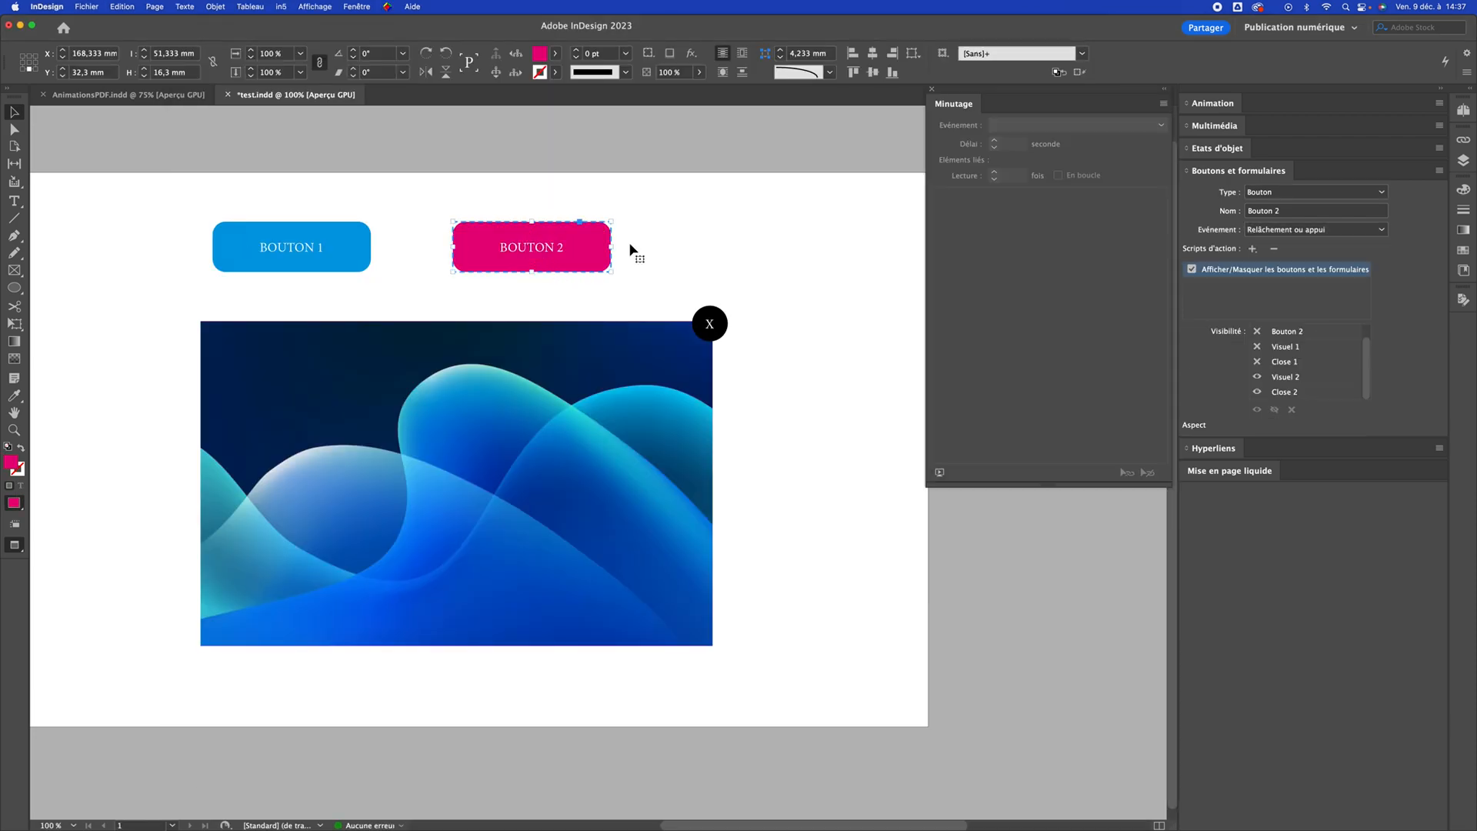
click(1258, 362)
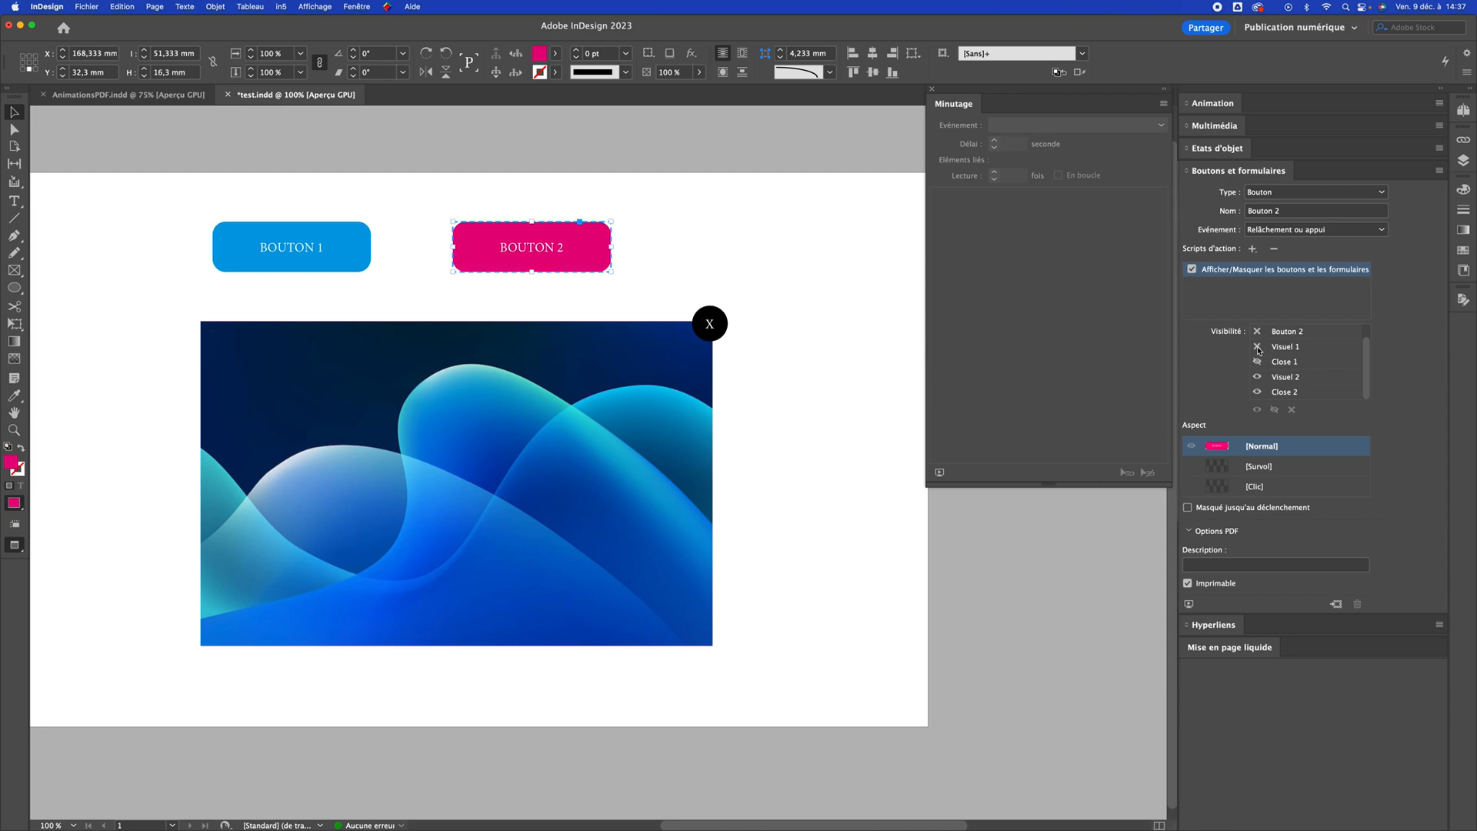
click(1257, 347)
drag(1369, 366, 1368, 352)
scroll(1322, 372, down, 1)
Make Bouton 1's show/hide action also hide Visuel 2 and Close 2
click(285, 231)
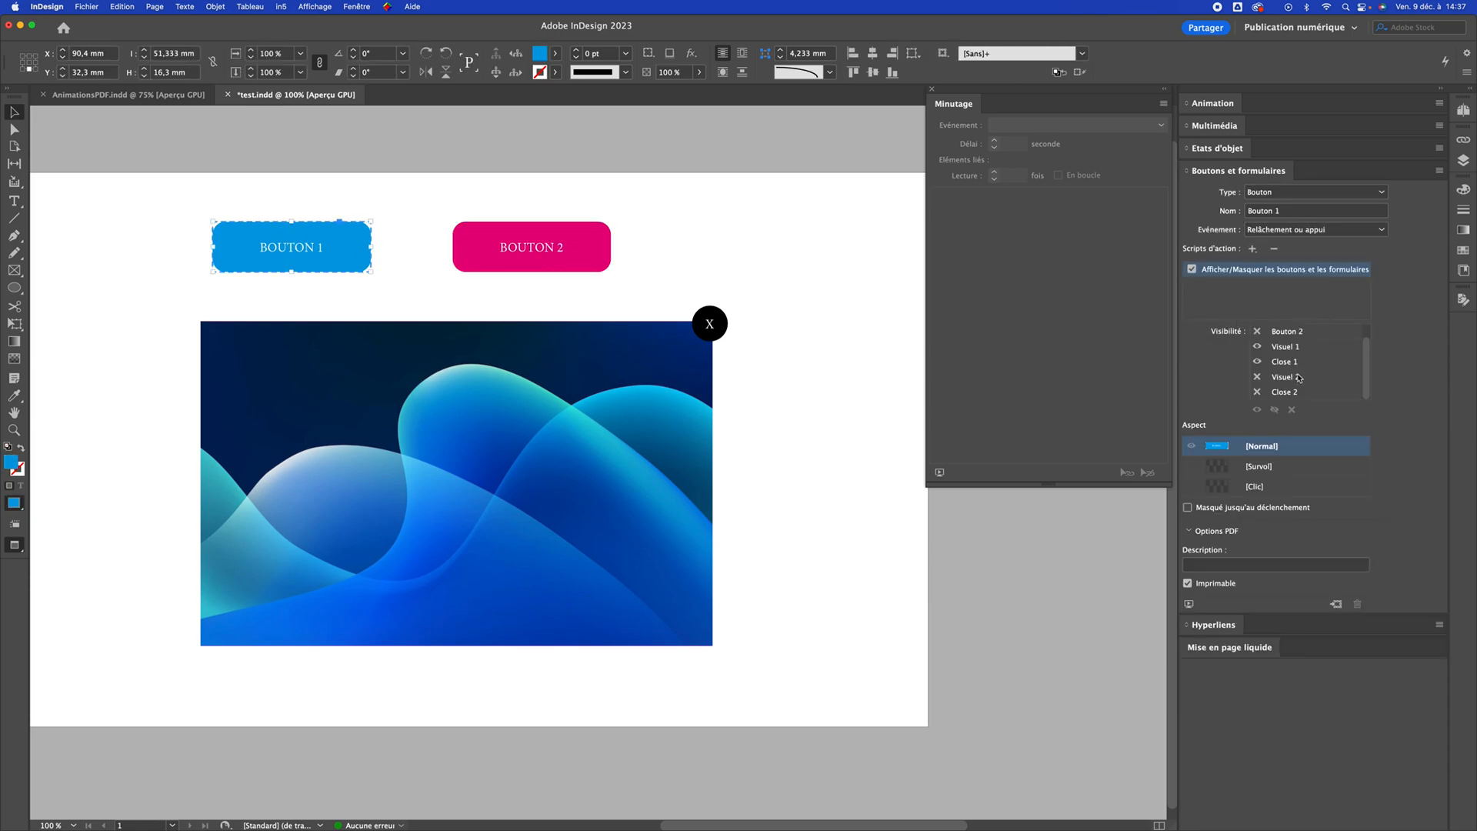
click(1259, 380)
click(1259, 380)
click(1257, 393)
click(1257, 393)
click(830, 317)
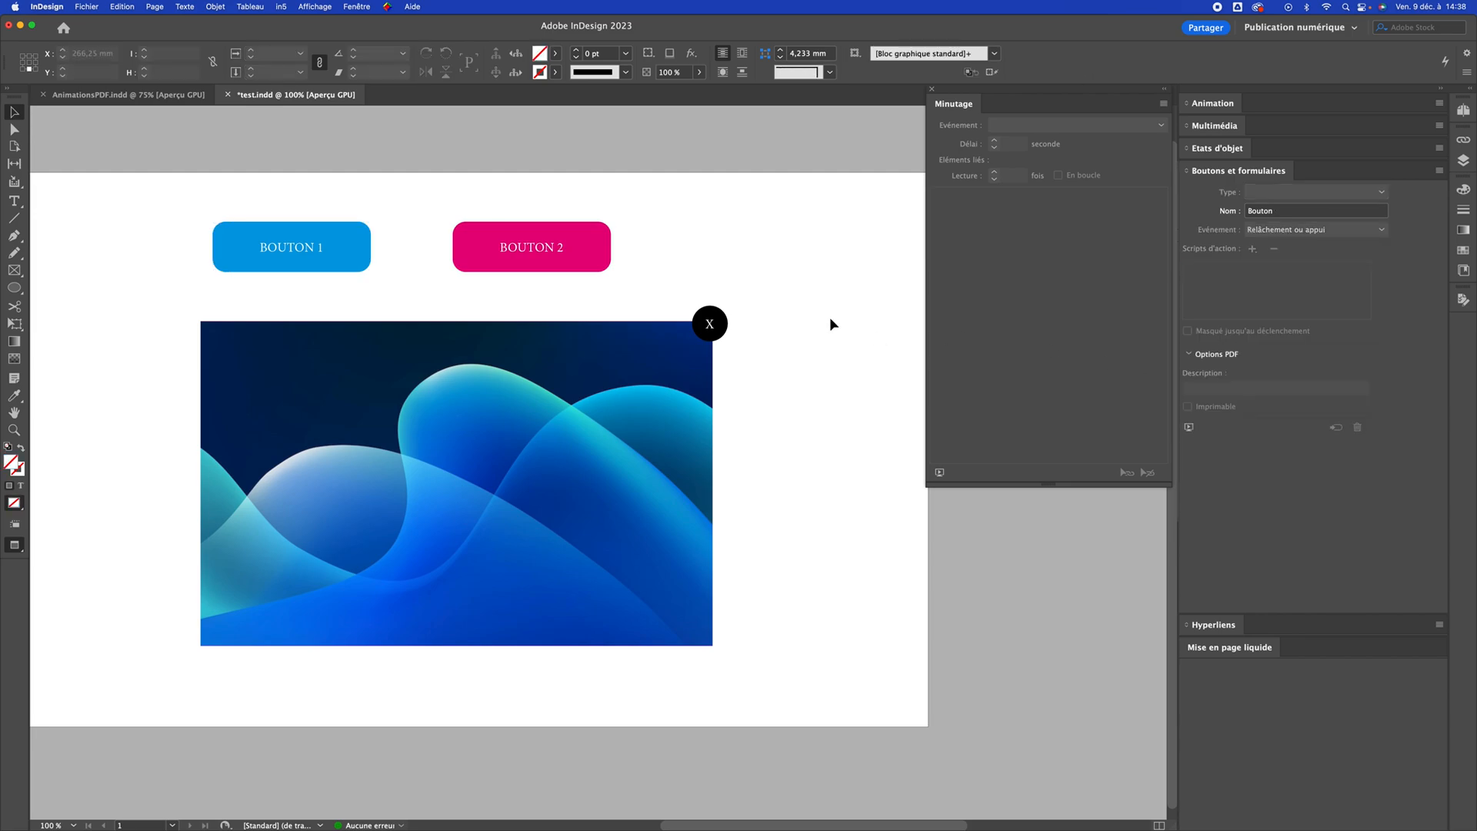
Save the document and export it again as the interactive PDF test.pdf, replacing the existing file
key(super+s)
key(super+e)
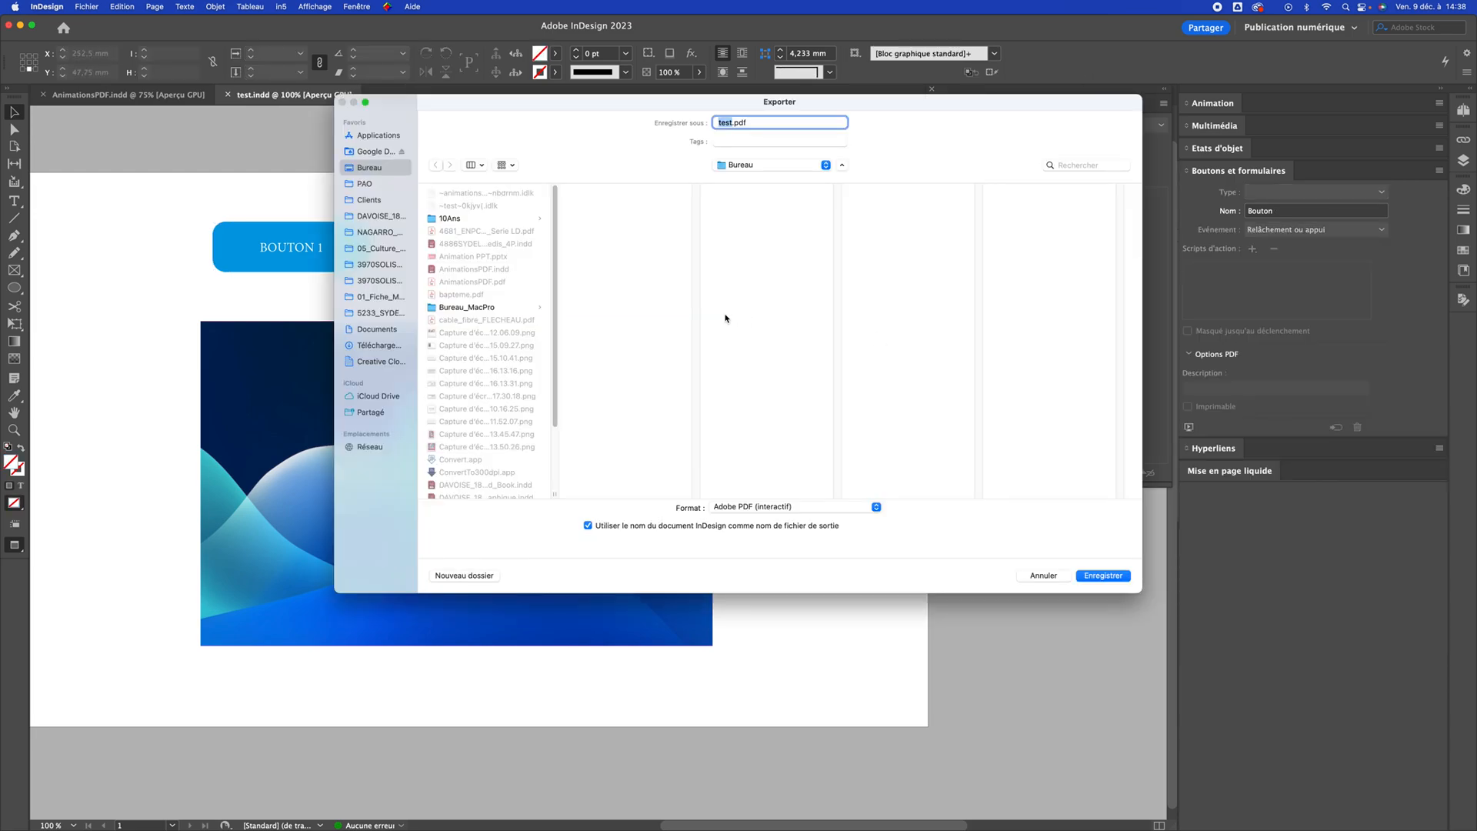
click(1103, 575)
click(802, 403)
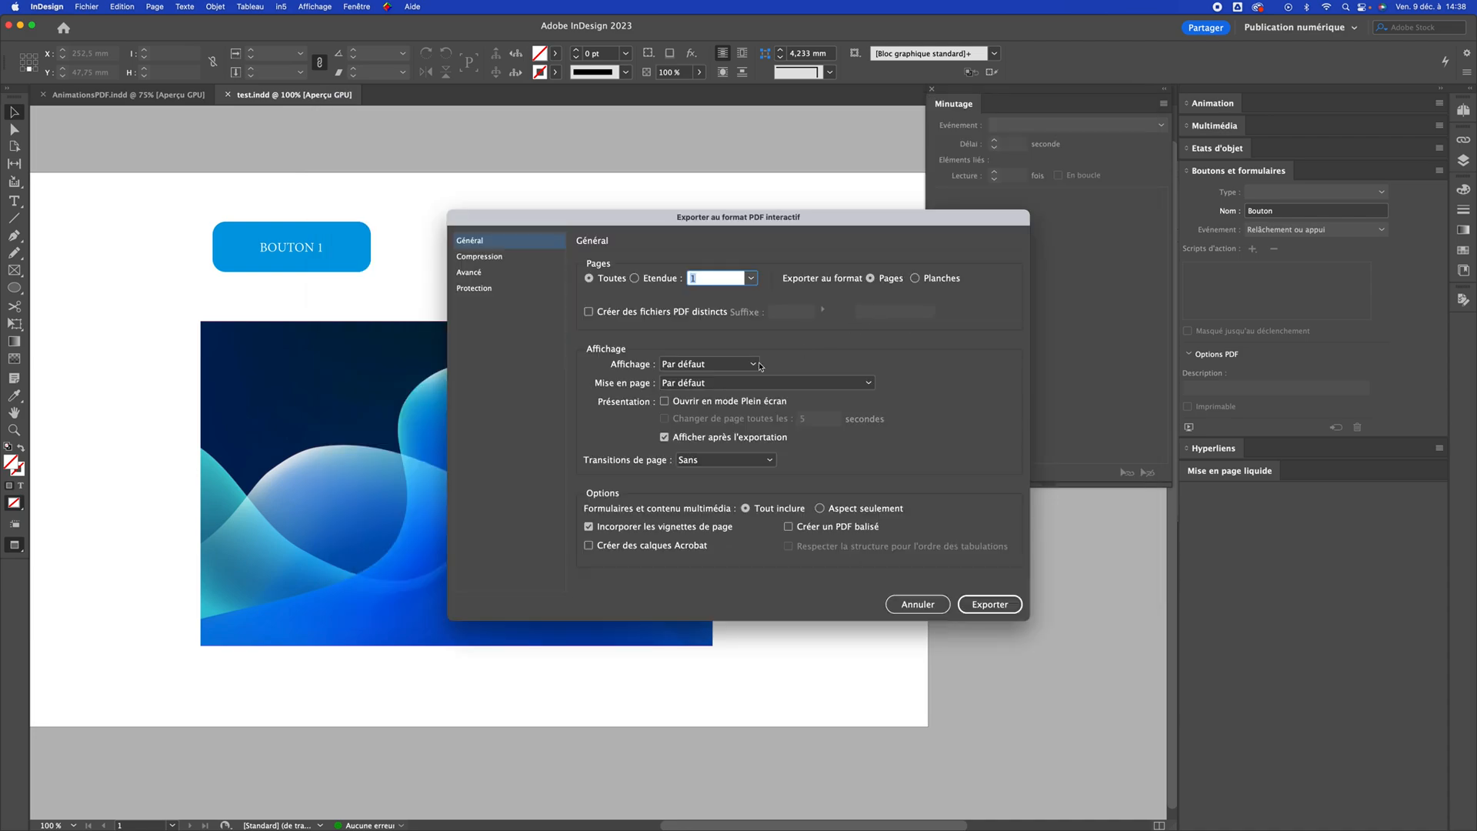
click(996, 612)
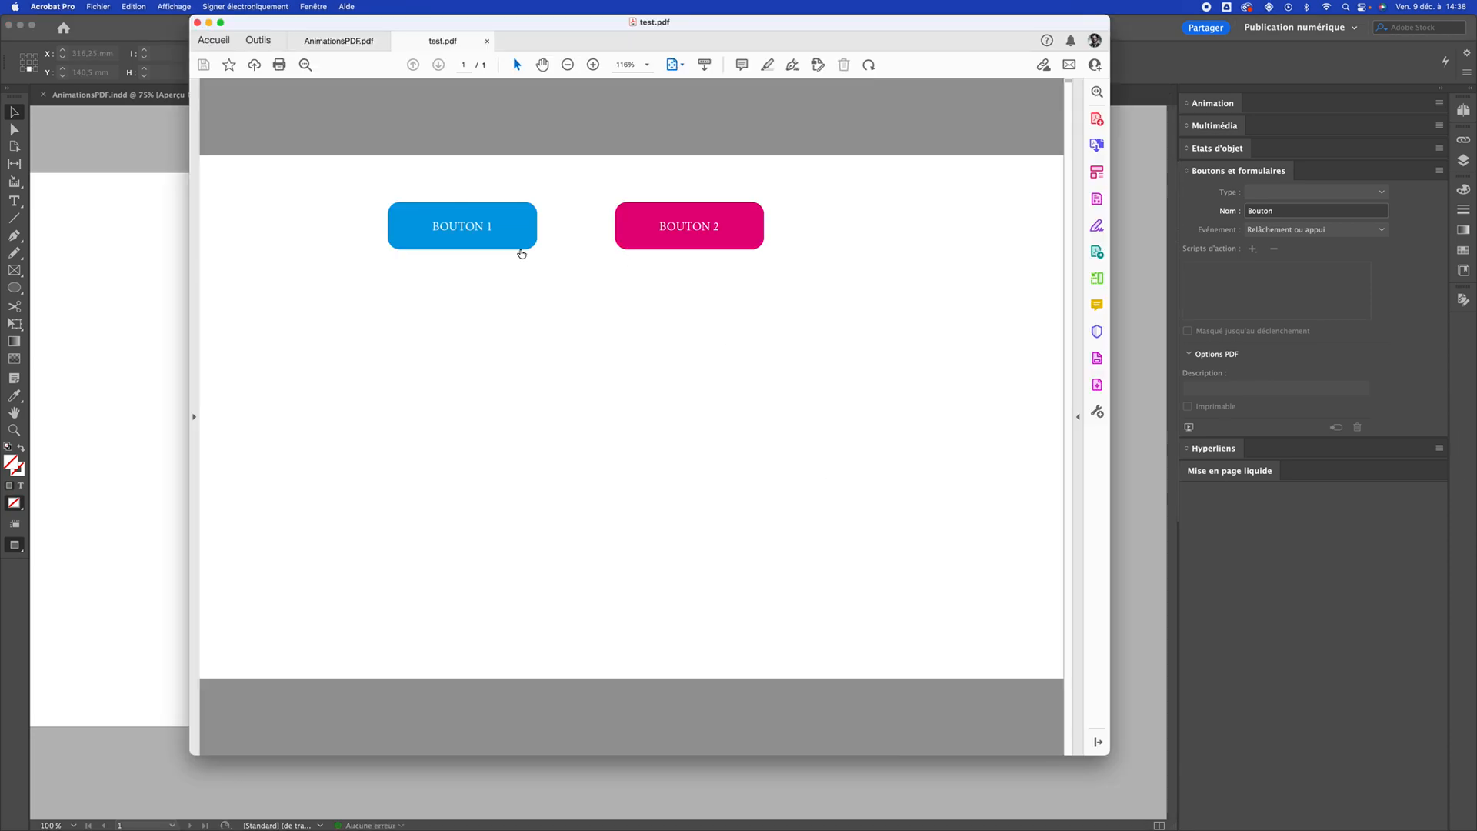
Test the new PDF by alternating between Bouton 1 and Bouton 2 and closing the visuals with their X circles
click(495, 244)
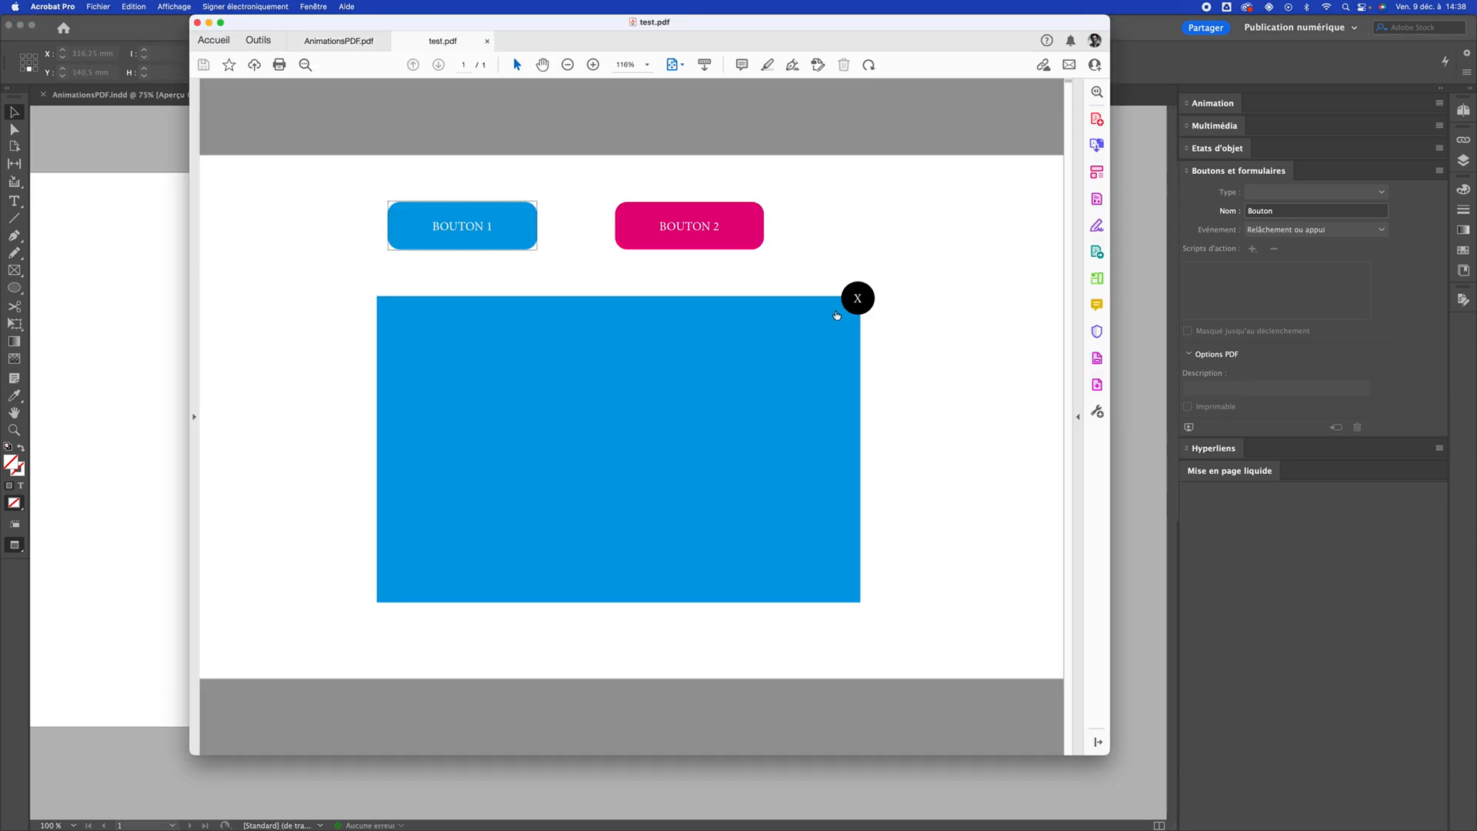
click(858, 302)
click(458, 229)
click(707, 225)
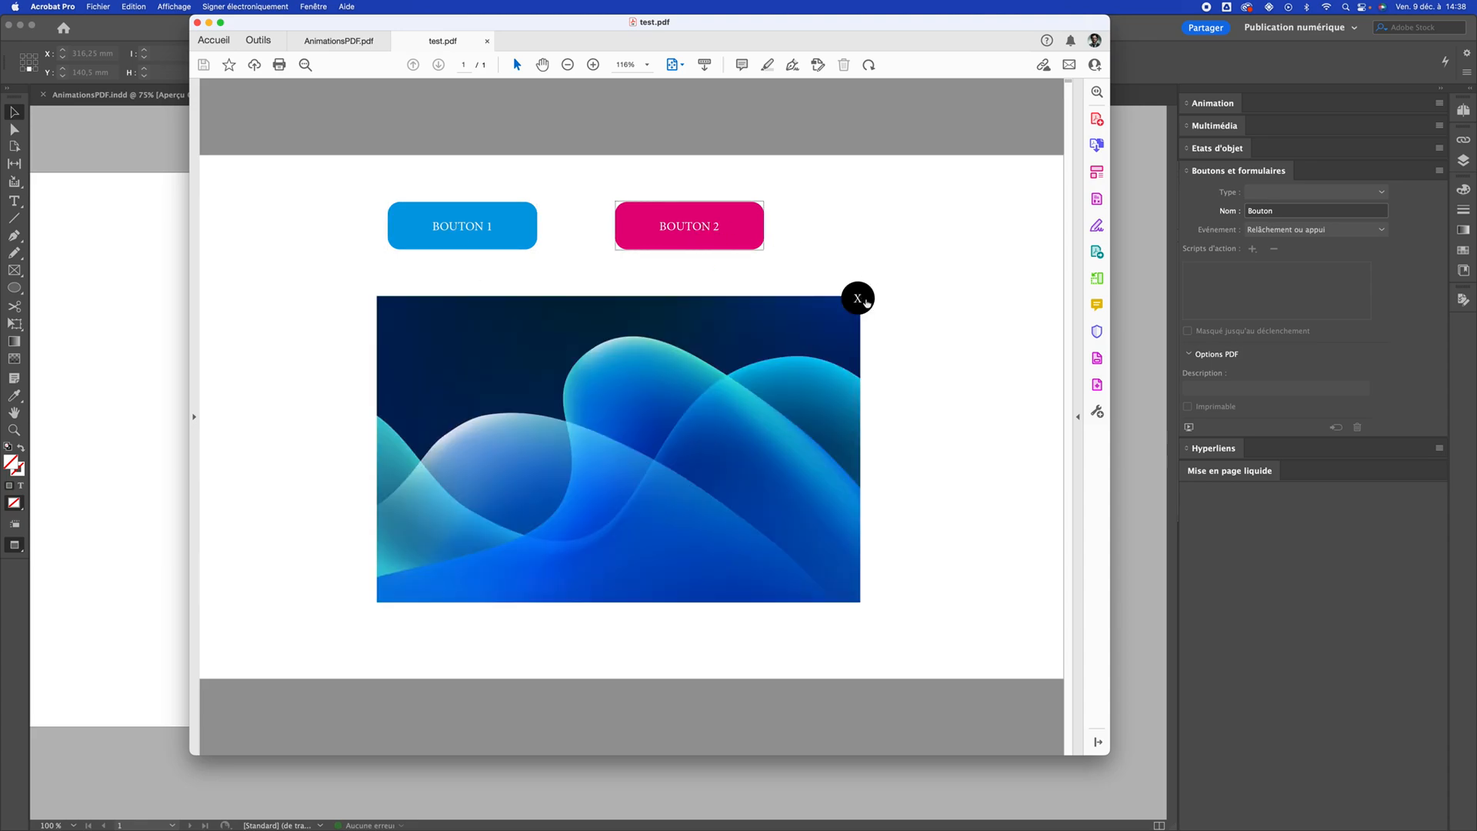
click(863, 300)
click(678, 225)
click(473, 228)
click(651, 231)
click(481, 230)
click(868, 297)
click(691, 217)
click(867, 296)
click(735, 240)
click(511, 225)
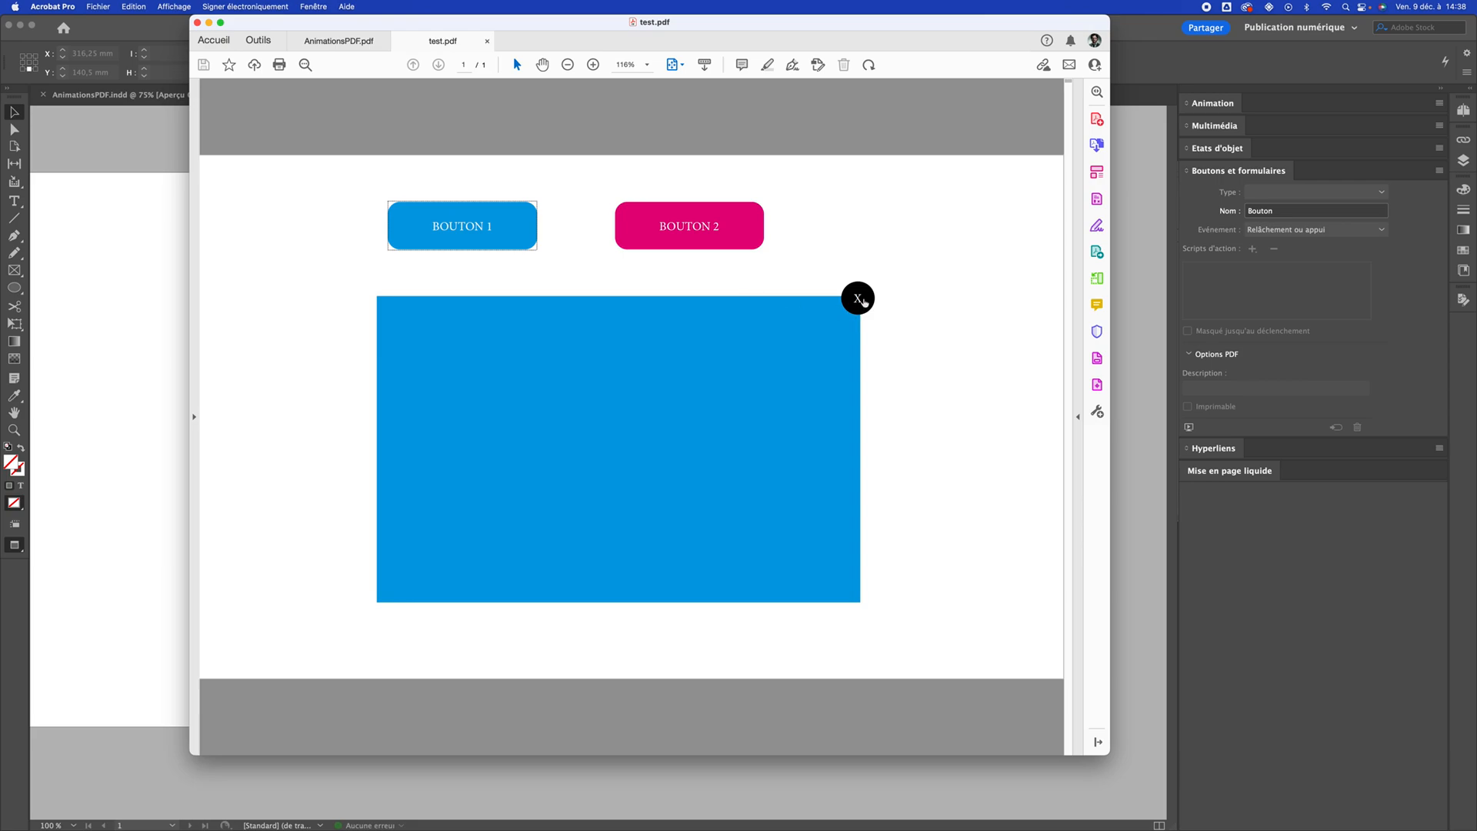